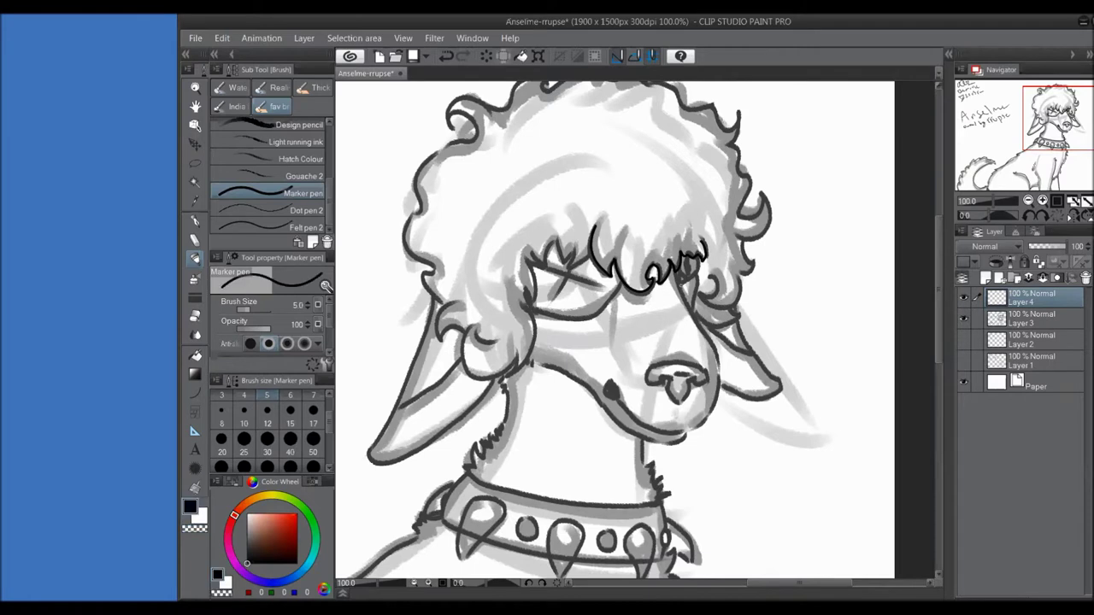
# - Ink the front contour of the muzzle and the mouth line with its thick dark corner over the sketch
pyautogui.hotkey('ctrl', 'z')
pyautogui.hotkey('ctrl', 'y')
pyautogui.hotkey('ctrl', 'z')
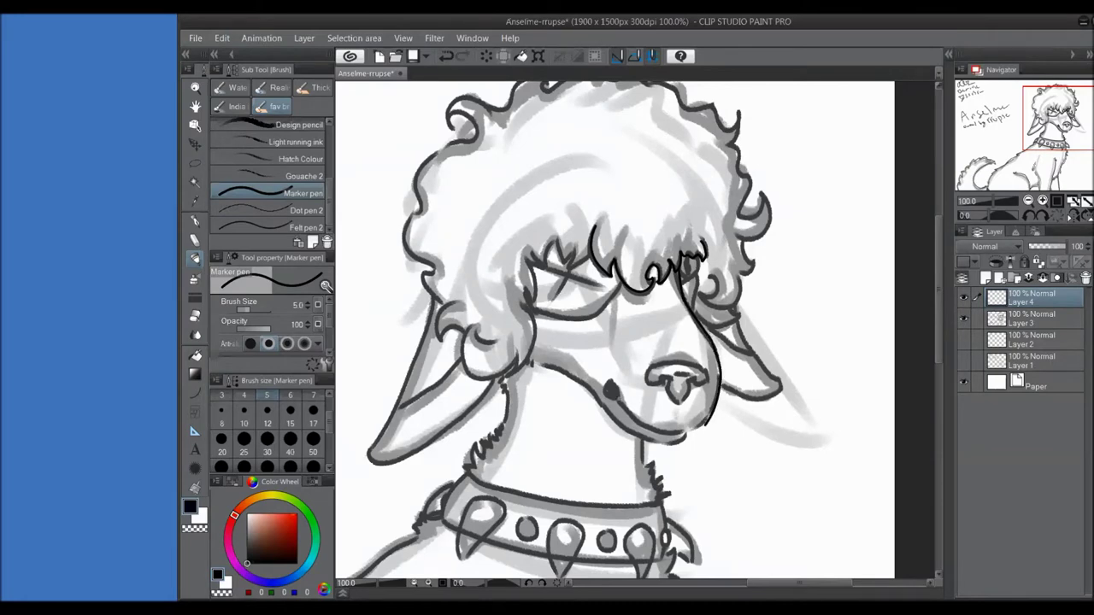
pyautogui.moveTo(990, 216); pyautogui.dragTo(1017, 217)
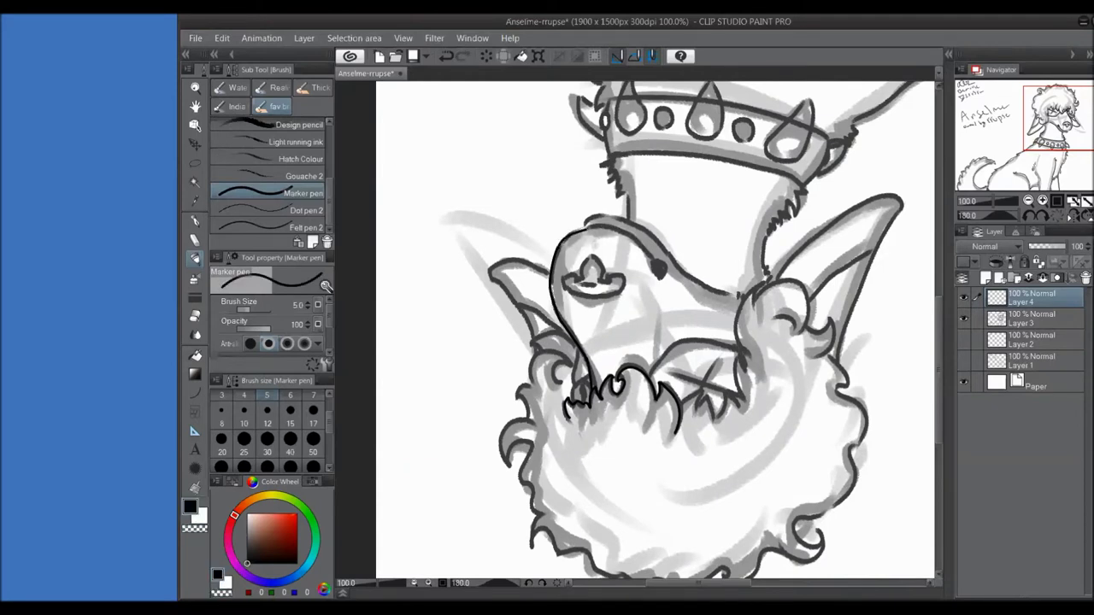
pyautogui.moveTo(558, 248)
pyautogui.mouseDown()
pyautogui.moveTo(595, 224)
pyautogui.moveTo(648, 248)
pyautogui.moveTo(665, 275)
pyautogui.mouseUp()
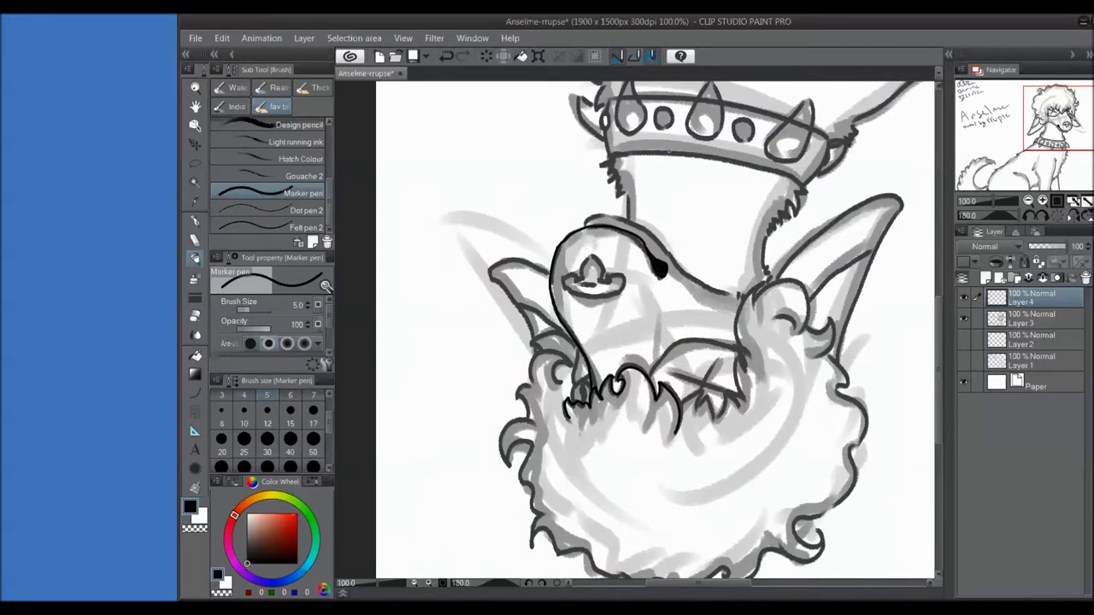
pyautogui.moveTo(581, 226); pyautogui.dragTo(660, 257)
pyautogui.hotkey('ctrl', '@')
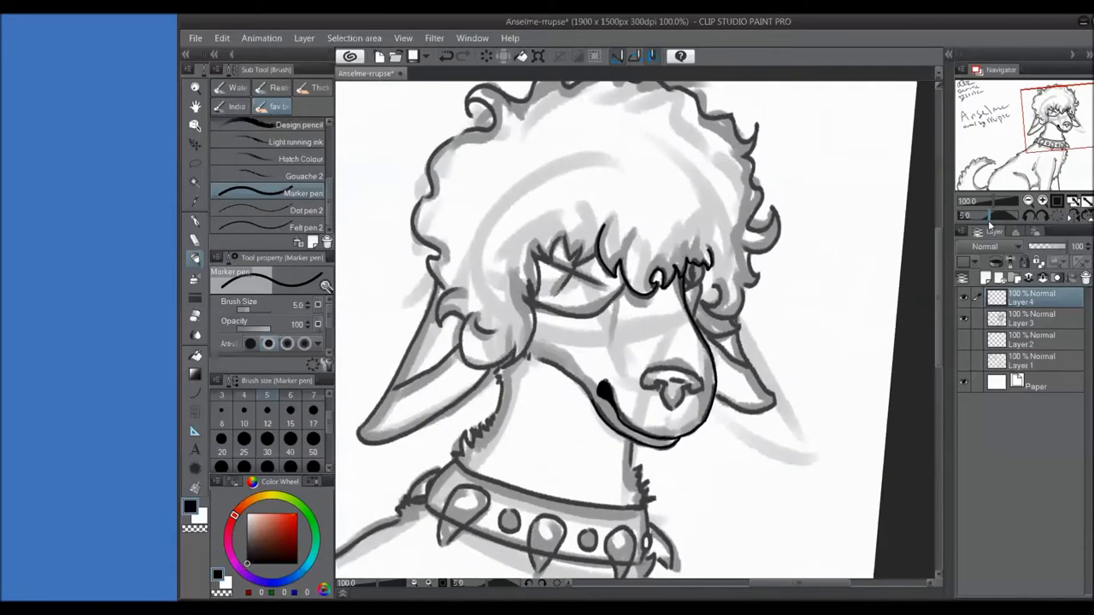
# - Ink the jaw line running from the cheek fur to beneath the chin
pyautogui.moveTo(540, 366); pyautogui.dragTo(602, 393)
pyautogui.hotkey('ctrl', 'z')
pyautogui.hotkey('ctrl', 'z')
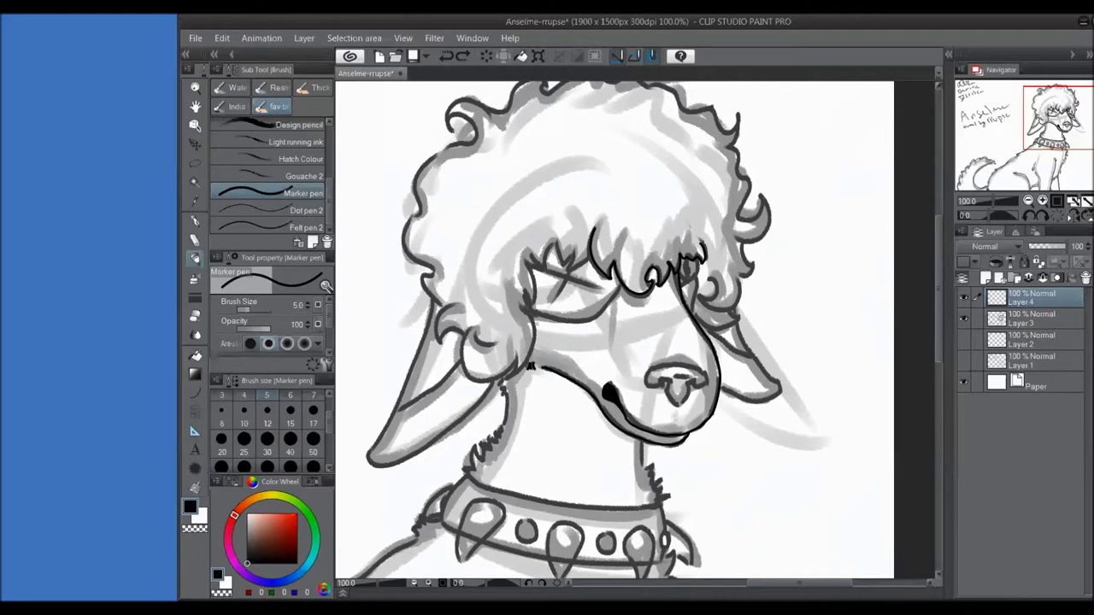
# - Ink the inner edge of the hair lock that falls beside the large eye
pyautogui.moveTo(526, 308)
pyautogui.mouseDown()
pyautogui.moveTo(530, 263)
pyautogui.moveTo(534, 308)
pyautogui.mouseUp()
pyautogui.hotkey('ctrl', 'z')
pyautogui.hotkey('ctrl', 'z')
pyautogui.moveTo(527, 261)
pyautogui.mouseDown()
pyautogui.moveTo(534, 313)
pyautogui.moveTo(523, 311)
pyautogui.moveTo(513, 387)
pyautogui.mouseUp()
pyautogui.hotkey('ctrl', 'z')
pyautogui.hotkey('ctrl', 'z')
# - Ink the rounded bottom of the large hair lock next to the left ear
pyautogui.press('c')
pyautogui.press('c')
pyautogui.moveTo(499, 345)
pyautogui.mouseDown()
pyautogui.moveTo(475, 336)
pyautogui.moveTo(501, 378)
pyautogui.mouseUp()
pyautogui.hotkey('ctrl', 'z')
pyautogui.moveTo(474, 325); pyautogui.dragTo(515, 384)
pyautogui.hotkey('ctrl', 'z')
pyautogui.hotkey('ctrl', 'z')
# - Ink the small hooked curl on the hair lock and clean up its line ends
pyautogui.moveTo(467, 321)
pyautogui.mouseDown()
pyautogui.moveTo(510, 385)
pyautogui.moveTo(465, 325)
pyautogui.moveTo(484, 323)
pyautogui.mouseUp()
pyautogui.hotkey('ctrl', 'z')
pyautogui.hotkey('ctrl', 'z')
pyautogui.hotkey('ctrl', 'z')
pyautogui.press('c')
pyautogui.press('c')
pyautogui.press('c')
pyautogui.press('c')
pyautogui.hotkey('ctrl', 'z')
# - Ink the curl over the base of the left ear and the wavy hair edge just above it
pyautogui.moveTo(455, 304)
pyautogui.mouseDown()
pyautogui.moveTo(438, 316)
pyautogui.moveTo(441, 347)
pyautogui.mouseUp()
pyautogui.moveTo(443, 332); pyautogui.dragTo(462, 348)
pyautogui.hotkey('ctrl', 'z')
pyautogui.moveTo(436, 308); pyautogui.dragTo(426, 267)
pyautogui.hotkey('ctrl', 'z')
pyautogui.hotkey('ctrl', 'z')
pyautogui.moveTo(432, 308)
pyautogui.mouseDown()
pyautogui.moveTo(416, 279)
pyautogui.moveTo(422, 266)
pyautogui.mouseUp()
# - Ink the hair outline up the left side and across the curly top of the head
pyautogui.moveTo(598, 342); pyautogui.dragTo(613, 418)
pyautogui.moveTo(431, 299)
pyautogui.mouseDown()
pyautogui.moveTo(429, 275)
pyautogui.moveTo(475, 215)
pyautogui.mouseUp()
pyautogui.hotkey('ctrl', 'z')
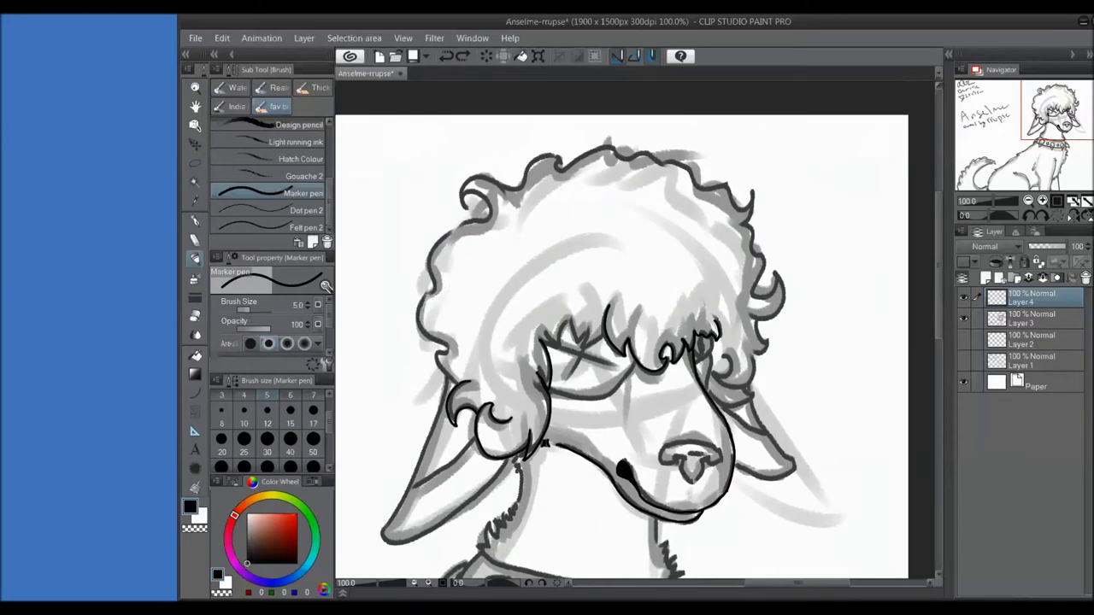
pyautogui.moveTo(431, 282)
pyautogui.mouseDown()
pyautogui.moveTo(487, 218)
pyautogui.moveTo(488, 195)
pyautogui.moveTo(458, 203)
pyautogui.mouseUp()
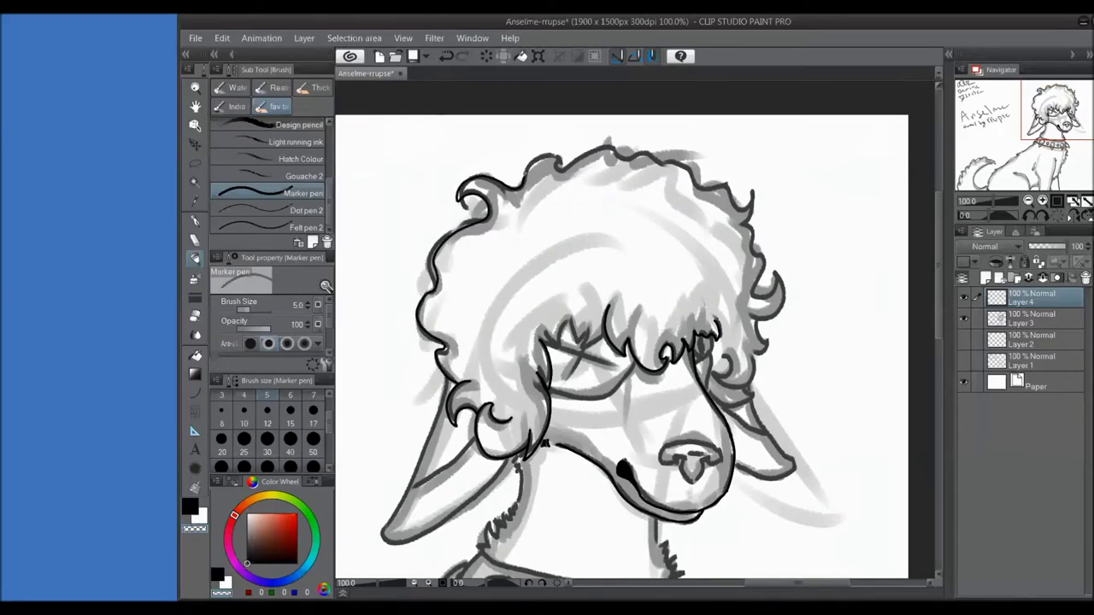
pyautogui.moveTo(525, 178)
pyautogui.mouseDown()
pyautogui.moveTo(560, 156)
pyautogui.moveTo(633, 154)
pyautogui.moveTo(714, 181)
pyautogui.moveTo(751, 209)
pyautogui.mouseUp()
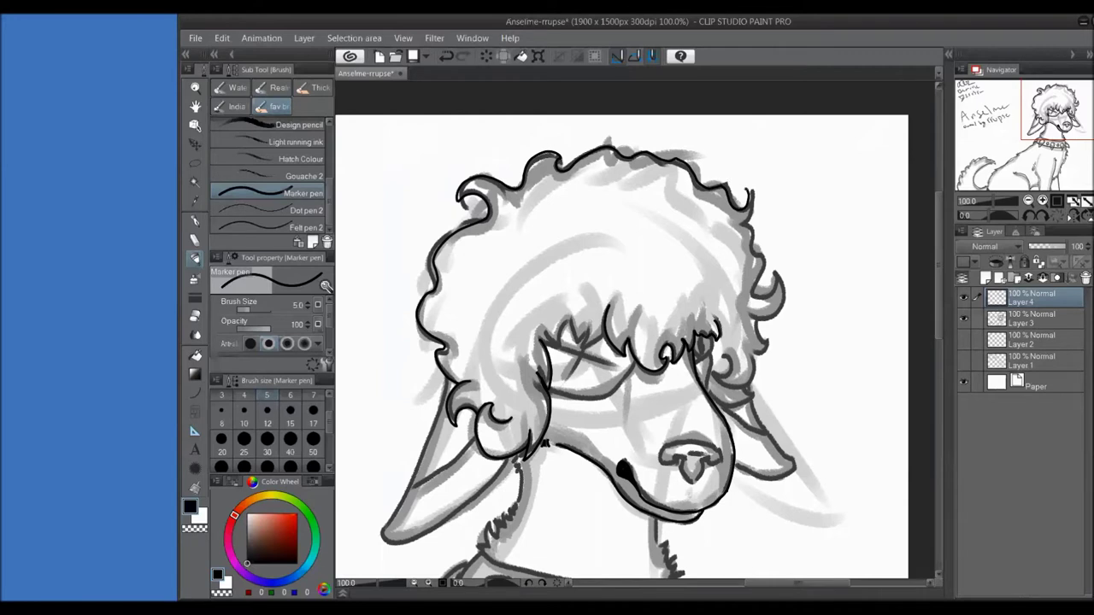
# - Ink the hair outline down the right side of the head, including its outward-flicking curls
pyautogui.moveTo(740, 191); pyautogui.dragTo(761, 299)
pyautogui.moveTo(744, 224)
pyautogui.mouseDown()
pyautogui.moveTo(781, 313)
pyautogui.moveTo(777, 276)
pyautogui.moveTo(789, 284)
pyautogui.mouseUp()
pyautogui.hotkey('ctrl', 'z')
pyautogui.hotkey('ctrl', 'z')
pyautogui.moveTo(786, 282); pyautogui.dragTo(766, 323)
pyautogui.hotkey('ctrl', 'z')
pyautogui.moveTo(775, 272)
pyautogui.mouseDown()
pyautogui.moveTo(785, 331)
pyautogui.moveTo(759, 325)
pyautogui.moveTo(769, 339)
pyautogui.moveTo(752, 359)
pyautogui.mouseUp()
pyautogui.hotkey('ctrl', 'z')
pyautogui.hotkey('ctrl', 'z')
pyautogui.moveTo(777, 333); pyautogui.dragTo(751, 358)
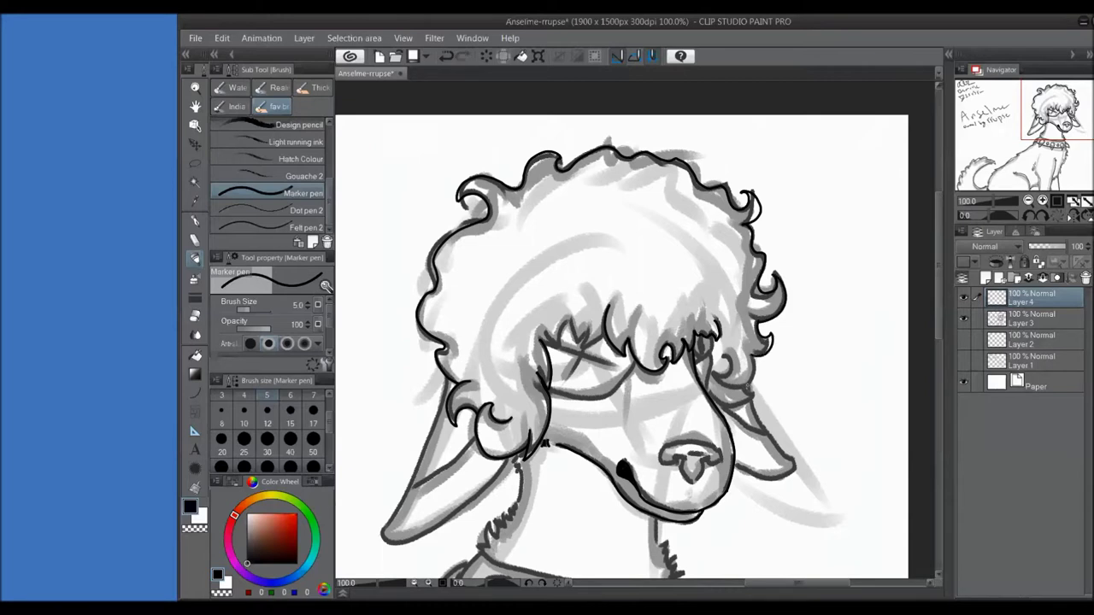
# - Ink the curls hanging over the base of the right ear, comparing versions of the strokes
pyautogui.moveTo(622, 342); pyautogui.dragTo(596, 308)
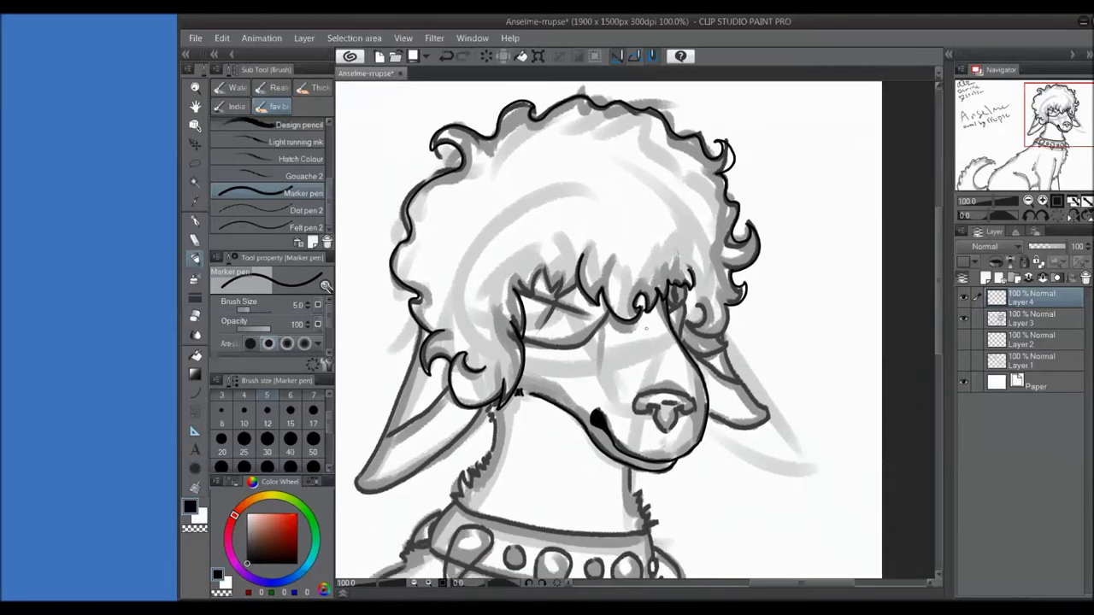
pyautogui.moveTo(707, 304)
pyautogui.mouseDown()
pyautogui.moveTo(691, 325)
pyautogui.moveTo(718, 336)
pyautogui.mouseUp()
pyautogui.hotkey('ctrl', 'z')
pyautogui.hotkey('ctrl', 'z')
pyautogui.hotkey('ctrl', 'y')
pyautogui.hotkey('ctrl', 'z')
pyautogui.hotkey('ctrl', 'y')
pyautogui.hotkey('ctrl', 'y')
pyautogui.hotkey('ctrl', 'z')
pyautogui.hotkey('ctrl', 'y')
pyautogui.hotkey('ctrl', 'y')
pyautogui.hotkey('ctrl', 'z')
pyautogui.hotkey('ctrl', 'y')
pyautogui.hotkey('ctrl', 'z')
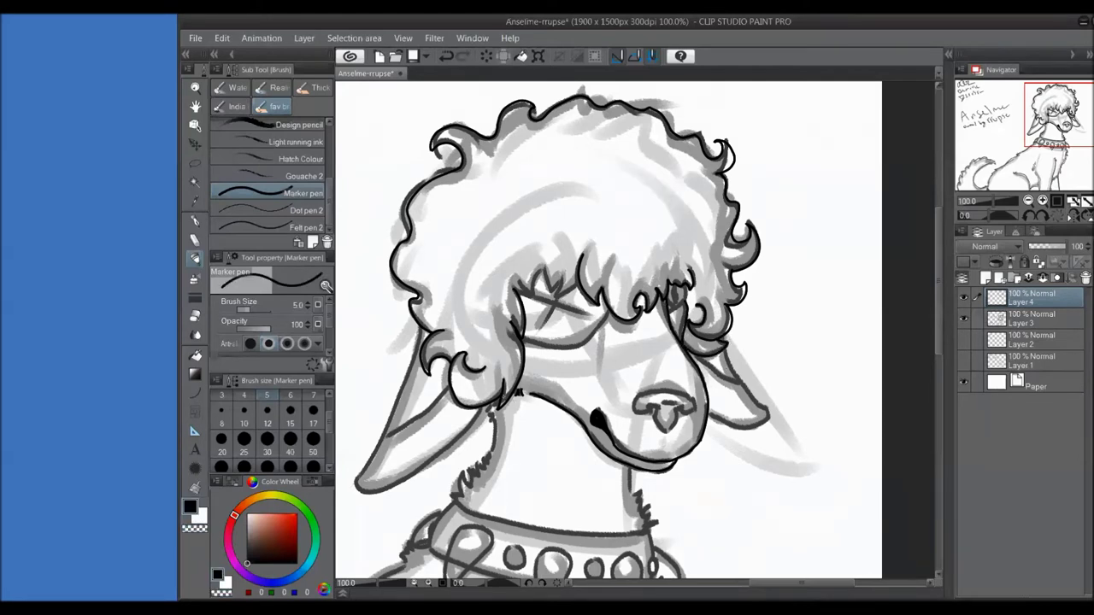
# - Ink small fur tufts where the cheek and hair lock meet the neck
pyautogui.moveTo(496, 405)
pyautogui.mouseDown()
pyautogui.moveTo(486, 419)
pyautogui.moveTo(525, 400)
pyautogui.mouseUp()
pyautogui.hotkey('ctrl', 'z')
pyautogui.click(694, 356)
pyautogui.moveTo(516, 395)
pyautogui.mouseDown()
pyautogui.moveTo(483, 425)
pyautogui.moveTo(570, 391)
pyautogui.mouseUp()
pyautogui.hotkey('ctrl', 'z')
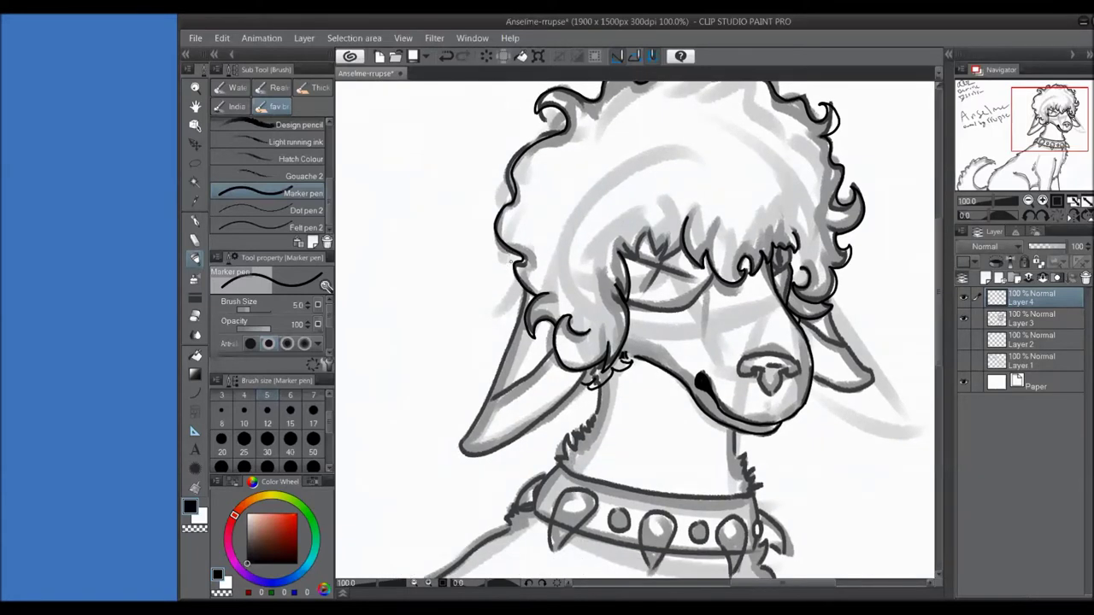
# - Ink stray curls beside the hair above the left ear and the ear's outer edge
pyautogui.moveTo(506, 265)
pyautogui.mouseDown()
pyautogui.moveTo(517, 315)
pyautogui.moveTo(494, 325)
pyautogui.mouseUp()
pyautogui.moveTo(494, 325); pyautogui.dragTo(542, 295)
pyautogui.moveTo(568, 251); pyautogui.dragTo(513, 407)
pyautogui.hotkey('ctrl', 'z')
pyautogui.hotkey('ctrl', 'z')
pyautogui.hotkey('ctrl', 'z')
pyautogui.moveTo(568, 253)
pyautogui.mouseDown()
pyautogui.moveTo(506, 417)
pyautogui.moveTo(626, 342)
pyautogui.mouseUp()
pyautogui.hotkey('ctrl', 'z')
pyautogui.hotkey('ctrl', 'z')
# - Ink the lower edge and the inner fold of the left ear
pyautogui.moveTo(559, 399)
pyautogui.mouseDown()
pyautogui.moveTo(530, 416)
pyautogui.moveTo(633, 335)
pyautogui.mouseUp()
pyautogui.hotkey('ctrl', 'z')
pyautogui.hotkey('ctrl', 'z')
pyautogui.hotkey('ctrl', 'z')
pyautogui.moveTo(530, 417)
pyautogui.mouseDown()
pyautogui.moveTo(633, 347)
pyautogui.moveTo(618, 352)
pyautogui.mouseUp()
pyautogui.hotkey('ctrl', 'z')
pyautogui.moveTo(532, 417); pyautogui.dragTo(636, 334)
pyautogui.moveTo(532, 367); pyautogui.dragTo(599, 312)
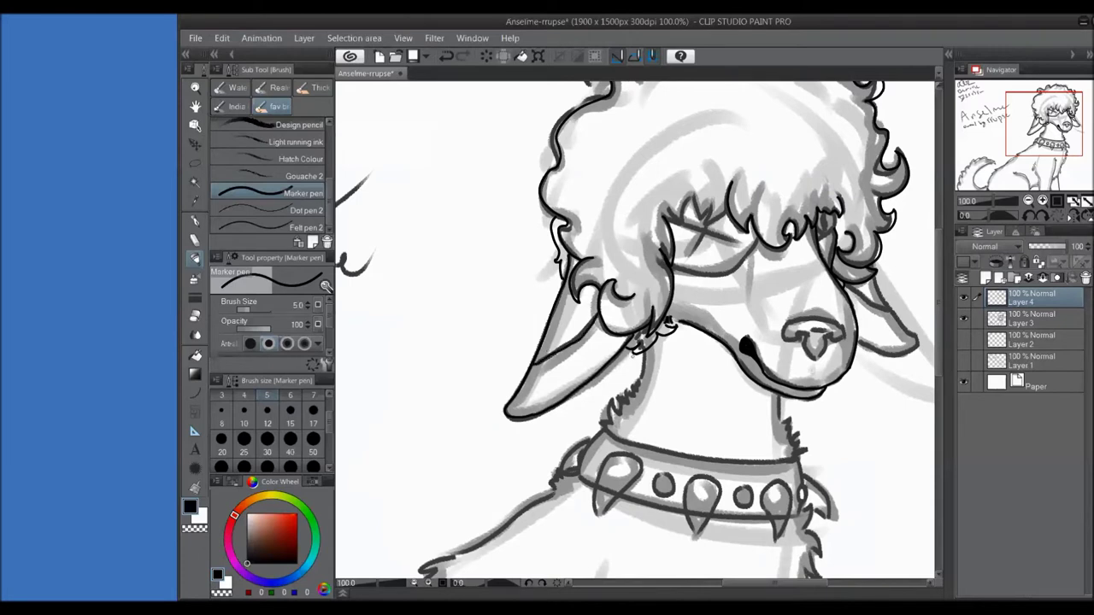
# - Ink the outline of the right ear behind the muzzle
pyautogui.moveTo(812, 334); pyautogui.dragTo(628, 330)
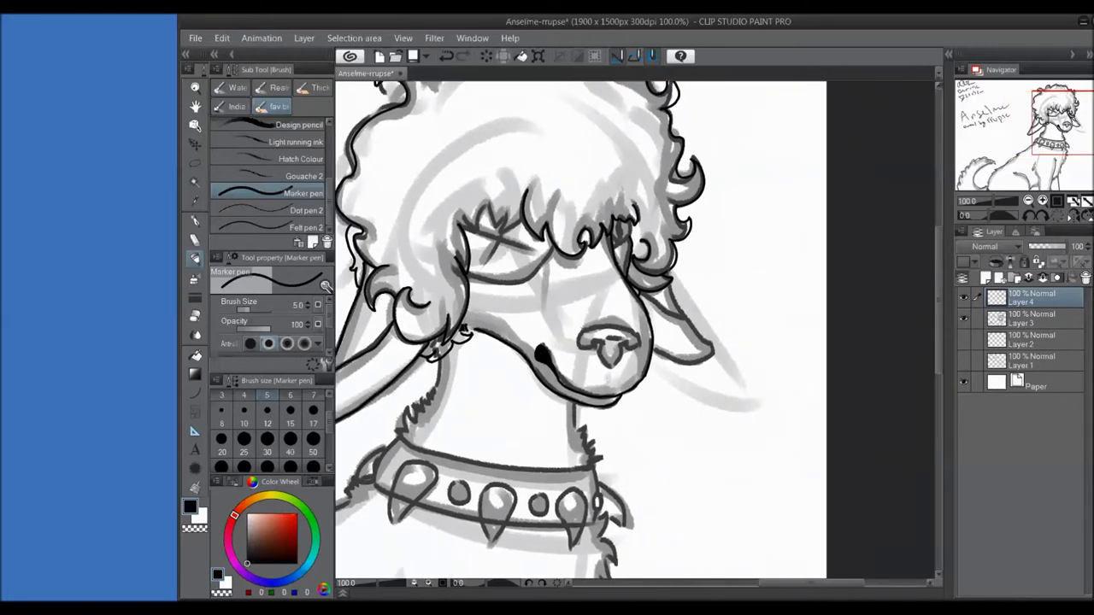
pyautogui.moveTo(672, 282)
pyautogui.mouseDown()
pyautogui.moveTo(718, 351)
pyautogui.moveTo(673, 289)
pyautogui.moveTo(708, 337)
pyautogui.mouseUp()
pyautogui.hotkey('ctrl', 'z')
pyautogui.hotkey('ctrl', 'z')
pyautogui.moveTo(671, 282); pyautogui.dragTo(713, 341)
pyautogui.hotkey('ctrl', 'z')
pyautogui.hotkey('ctrl', 'z')
# - Ink the jagged fur tufts along both sides of the neck above the collar
pyautogui.moveTo(598, 342); pyautogui.dragTo(724, 240)
pyautogui.hotkey('ctrl', 'z')
pyautogui.moveTo(547, 296)
pyautogui.mouseDown()
pyautogui.moveTo(524, 324)
pyautogui.moveTo(538, 303)
pyautogui.mouseUp()
pyautogui.moveTo(699, 299)
pyautogui.mouseDown()
pyautogui.moveTo(720, 359)
pyautogui.moveTo(716, 349)
pyautogui.mouseUp()
pyautogui.hotkey('ctrl', 'z')
pyautogui.moveTo(720, 321); pyautogui.dragTo(712, 339)
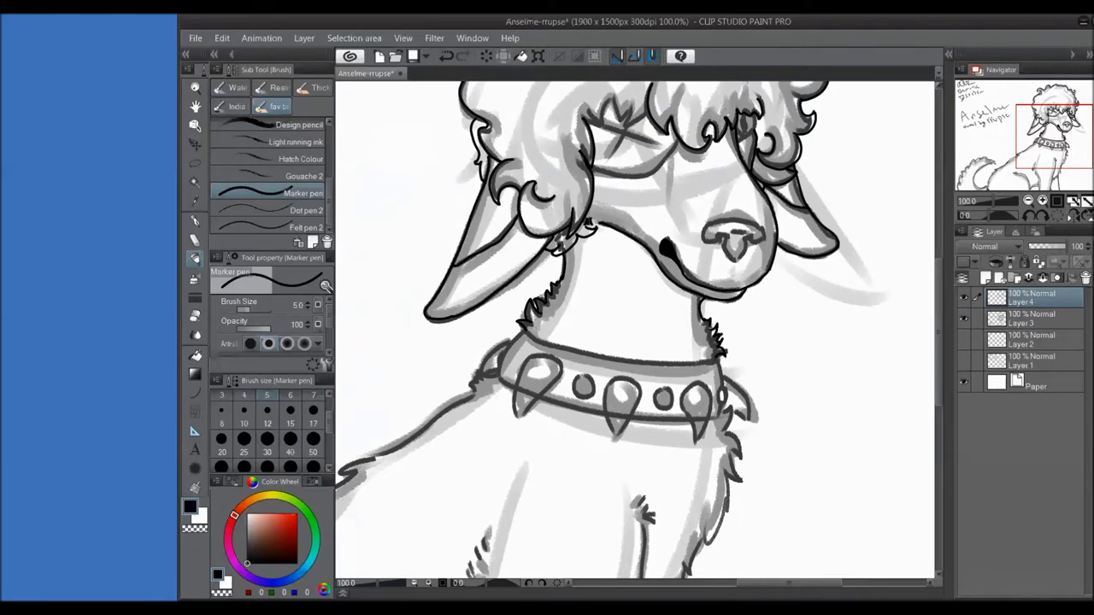
# - Ink the curved top edge of the collar across the neck
pyautogui.moveTo(523, 328)
pyautogui.mouseDown()
pyautogui.moveTo(715, 363)
pyautogui.moveTo(544, 340)
pyautogui.moveTo(714, 362)
pyautogui.moveTo(716, 351)
pyautogui.mouseUp()
pyautogui.hotkey('ctrl', 'z')
pyautogui.hotkey('ctrl', 'z')
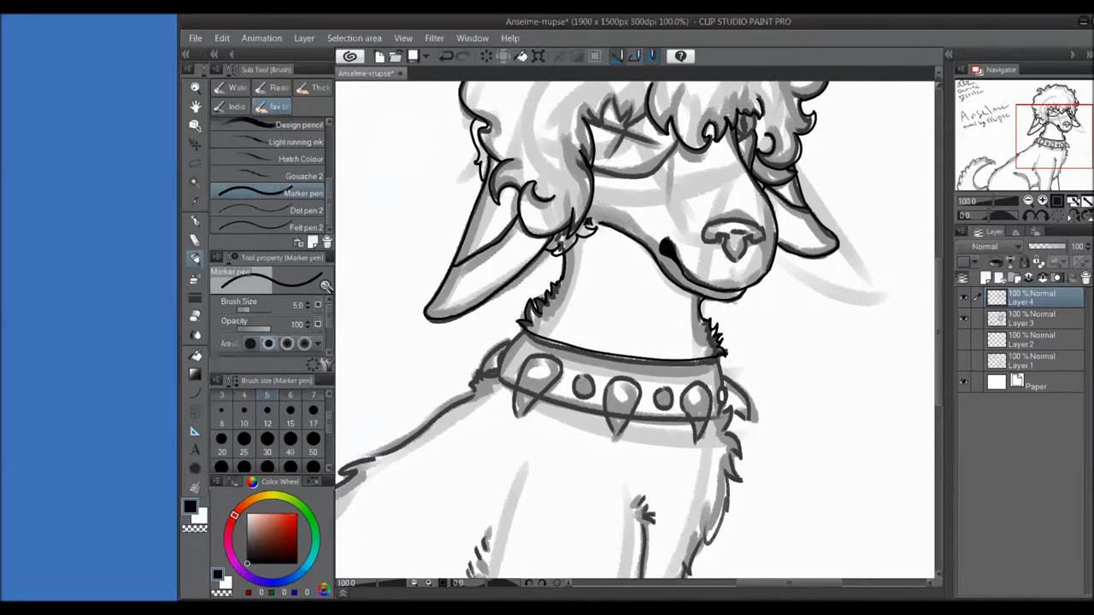
pyautogui.hotkey('ctrl', 'z')
pyautogui.moveTo(523, 328); pyautogui.dragTo(715, 363)
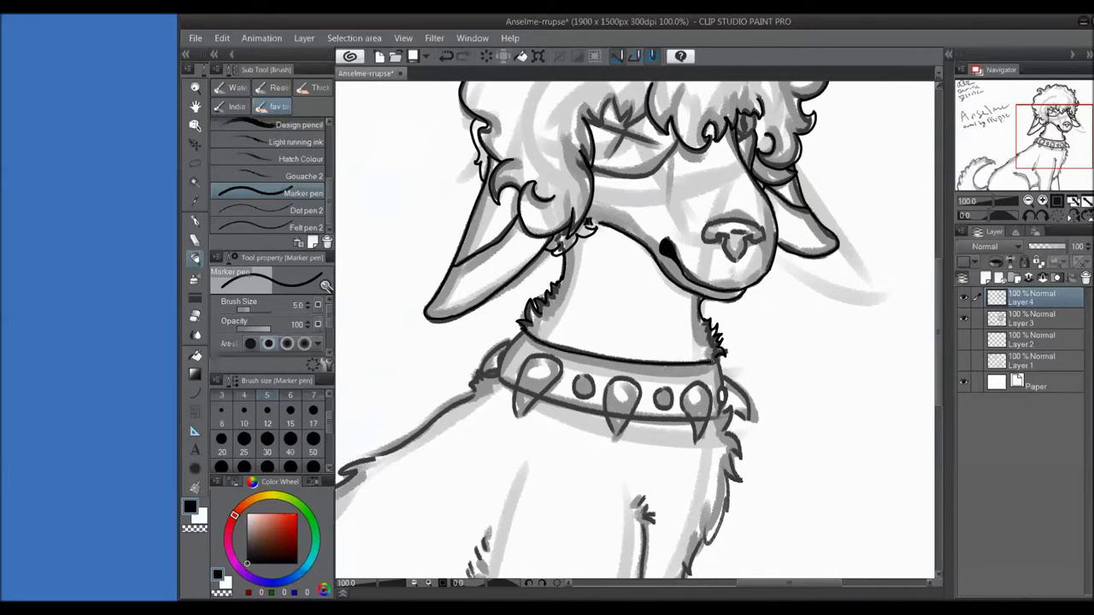
# - Ink the left end of the collar
pyautogui.press('x')
pyautogui.press('x')
pyautogui.hotkey('ctrl', 'z')
pyautogui.moveTo(522, 332); pyautogui.dragTo(501, 366)
pyautogui.hotkey('ctrl', 'z')
pyautogui.hotkey('ctrl', 'z')
pyautogui.press('x')
pyautogui.press('x')
# - Ink the partly hidden spike and the shoulder fur tufts behind the collar's left end
pyautogui.moveTo(555, 353)
pyautogui.mouseDown()
pyautogui.moveTo(523, 387)
pyautogui.moveTo(522, 368)
pyautogui.moveTo(523, 427)
pyautogui.moveTo(518, 381)
pyautogui.moveTo(480, 381)
pyautogui.moveTo(379, 461)
pyautogui.mouseUp()
pyautogui.hotkey('ctrl', 'z')
pyautogui.hotkey('ctrl', 'z')
pyautogui.hotkey('ctrl', 'z')
pyautogui.hotkey('ctrl', 'z')
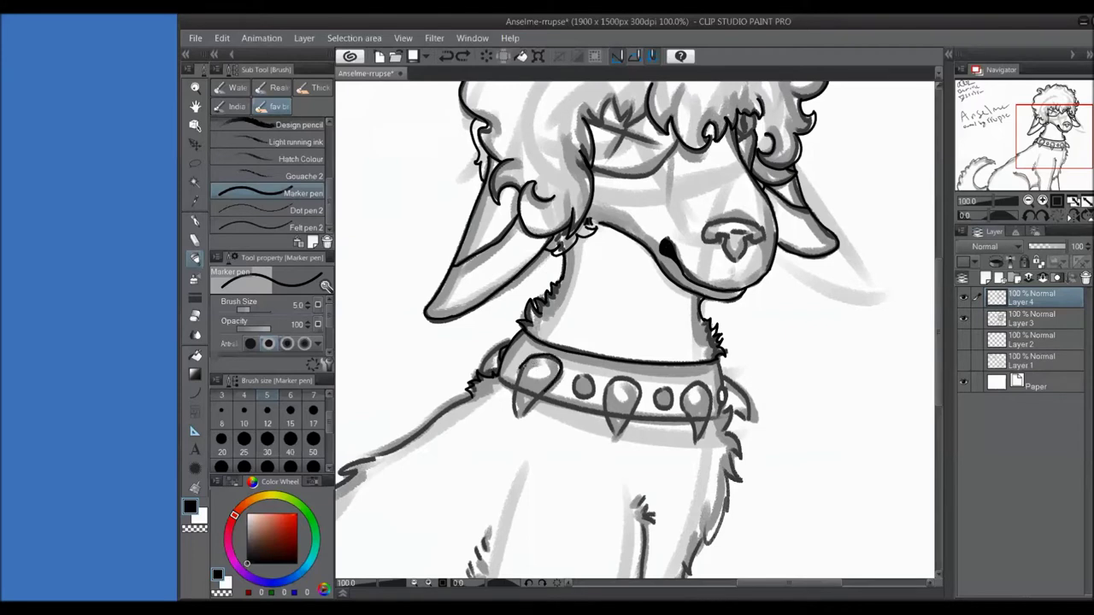
# - Ink the three teardrop-shaped spikes on the front of the collar
pyautogui.moveTo(524, 375); pyautogui.dragTo(519, 423)
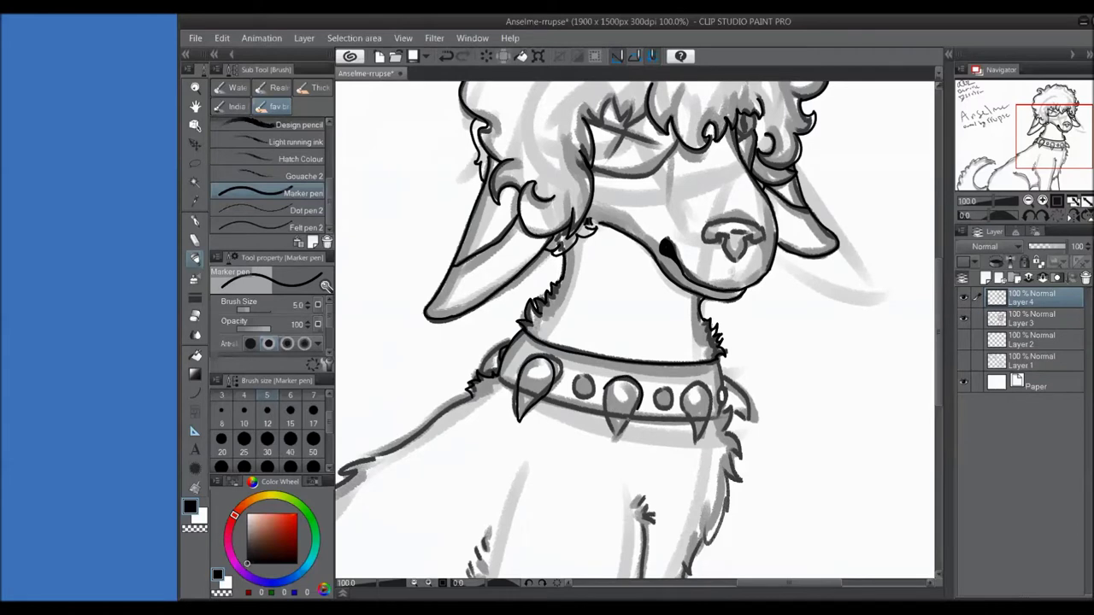
pyautogui.moveTo(605, 387); pyautogui.dragTo(615, 440)
pyautogui.moveTo(715, 380)
pyautogui.mouseDown()
pyautogui.moveTo(689, 399)
pyautogui.moveTo(699, 442)
pyautogui.mouseUp()
pyautogui.hotkey('ctrl', 'z')
pyautogui.moveTo(684, 388)
pyautogui.mouseDown()
pyautogui.moveTo(697, 448)
pyautogui.moveTo(708, 438)
pyautogui.mouseUp()
pyautogui.hotkey('ctrl', 'z')
pyautogui.hotkey('ctrl', 'z')
pyautogui.moveTo(684, 390); pyautogui.dragTo(697, 446)
pyautogui.moveTo(706, 435); pyautogui.dragTo(696, 444)
pyautogui.hotkey('ctrl', 'z')
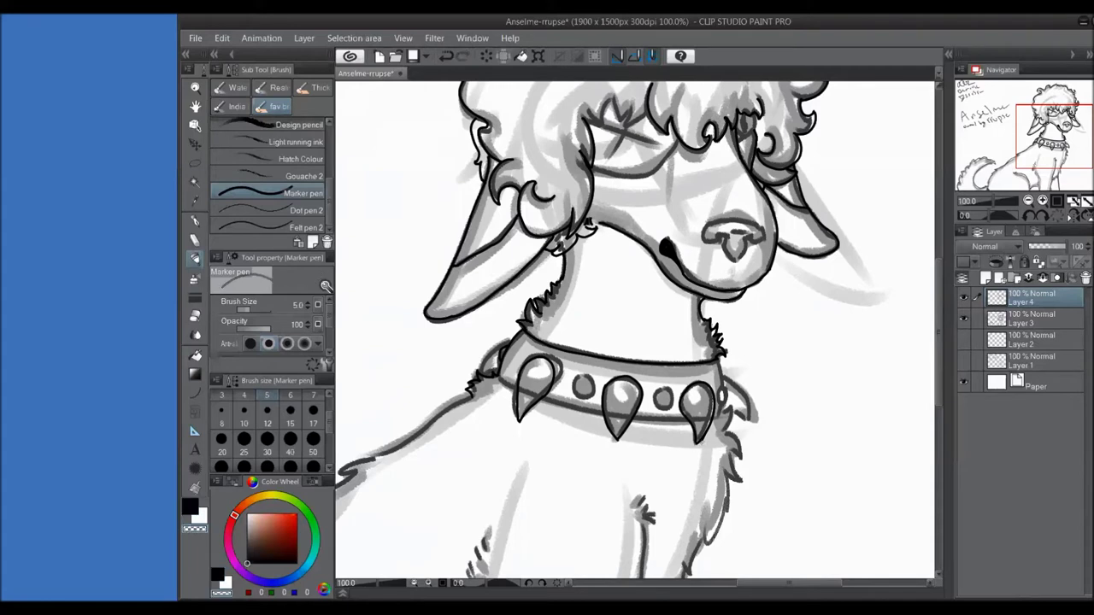
# - Undo the right collar spike's strokes and redraw its outline
pyautogui.hotkey('ctrl', 'z')
pyautogui.moveTo(684, 383)
pyautogui.mouseDown()
pyautogui.moveTo(696, 445)
pyautogui.moveTo(706, 440)
pyautogui.mouseUp()
pyautogui.hotkey('ctrl', 'z')
pyautogui.hotkey('ctrl', 'z')
pyautogui.hotkey('ctrl', 'z')
pyautogui.moveTo(691, 380)
pyautogui.mouseDown()
pyautogui.moveTo(698, 434)
pyautogui.moveTo(703, 443)
pyautogui.moveTo(694, 410)
pyautogui.moveTo(705, 410)
pyautogui.moveTo(711, 439)
pyautogui.mouseUp()
pyautogui.hotkey('ctrl', 'z')
pyautogui.hotkey('ctrl', 'z')
pyautogui.moveTo(684, 409); pyautogui.dragTo(703, 441)
pyautogui.hotkey('ctrl', 'z')
pyautogui.hotkey('ctrl', 'z')
# - Clean up and ink the pointed tip of the right collar spike
pyautogui.keyDown('alt'); pyautogui.click(705, 441); pyautogui.keyUp('alt')
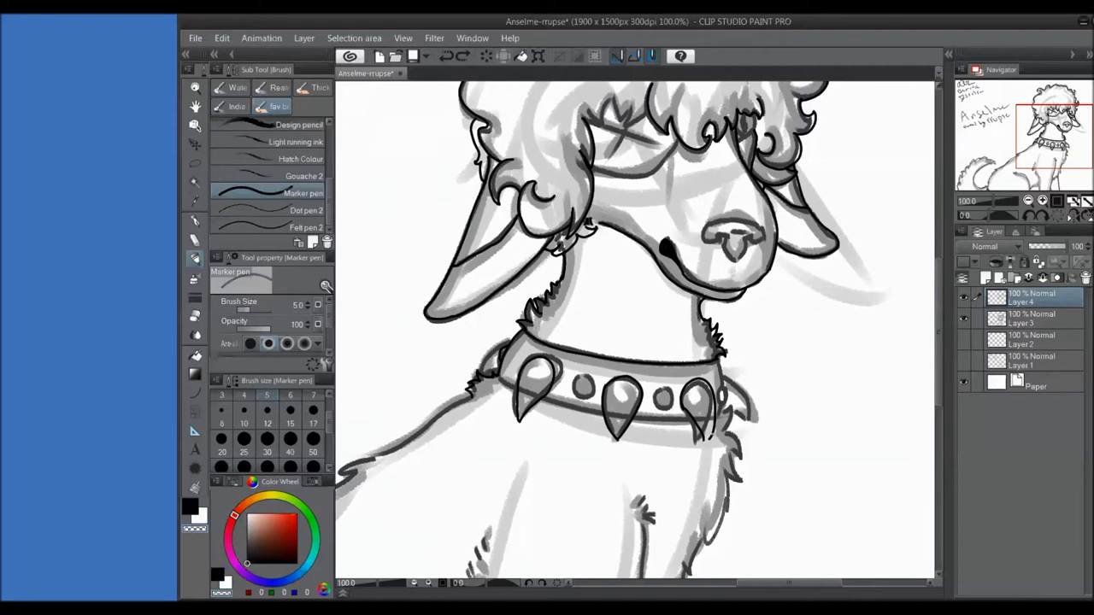
pyautogui.moveTo(703, 431); pyautogui.dragTo(701, 443)
pyautogui.hotkey('ctrl', 'z')
pyautogui.keyDown('alt'); pyautogui.click(705, 441); pyautogui.keyUp('alt')
pyautogui.hotkey('ctrl', 'z')
pyautogui.moveTo(703, 431); pyautogui.dragTo(700, 443)
pyautogui.hotkey('ctrl', 'z')
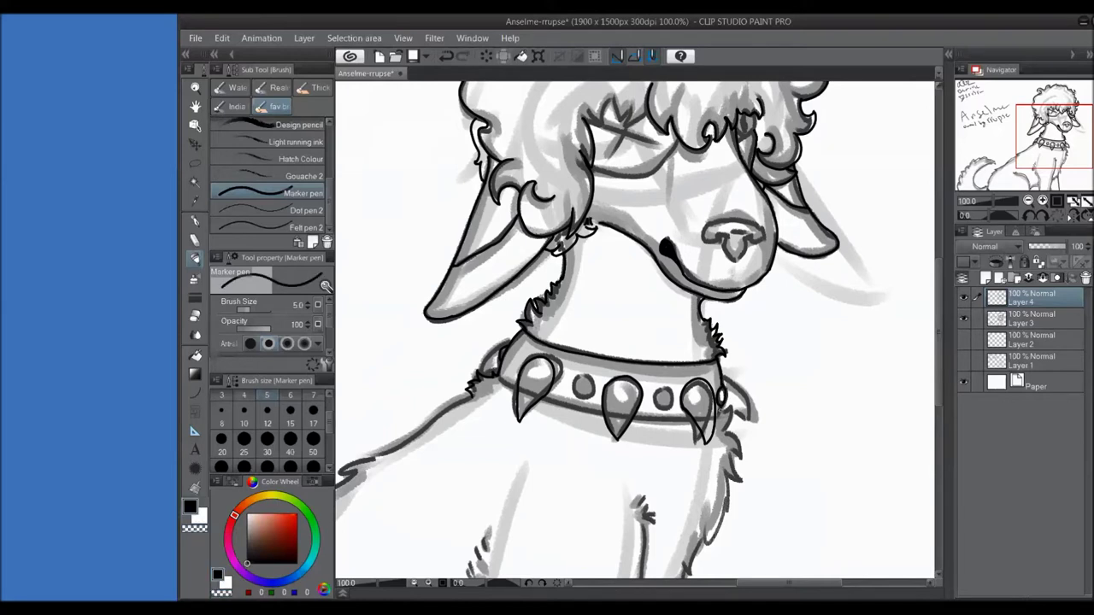
# - Ink the two round studs between the collar's spikes
pyautogui.moveTo(658, 383)
pyautogui.mouseDown()
pyautogui.moveTo(653, 405)
pyautogui.moveTo(674, 408)
pyautogui.mouseUp()
pyautogui.hotkey('ctrl', 'z')
pyautogui.moveTo(576, 377); pyautogui.dragTo(585, 395)
pyautogui.hotkey('ctrl', 'z')
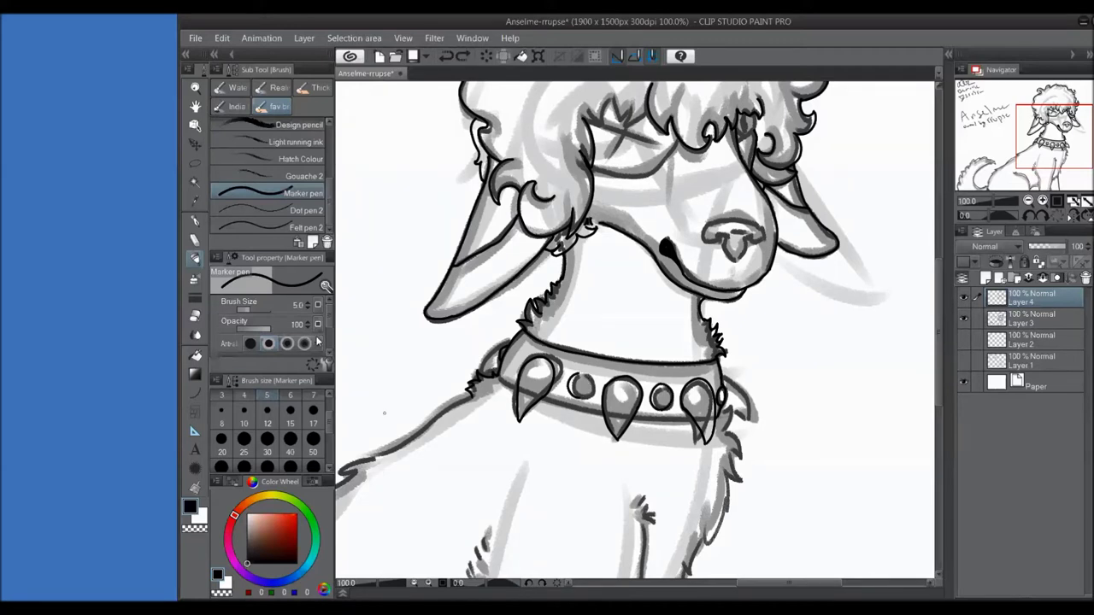
# - Ink the lower edge of the collar between the spikes, comparing the stroke by undoing and redoing it
pyautogui.scroll(-2, 257, 339)
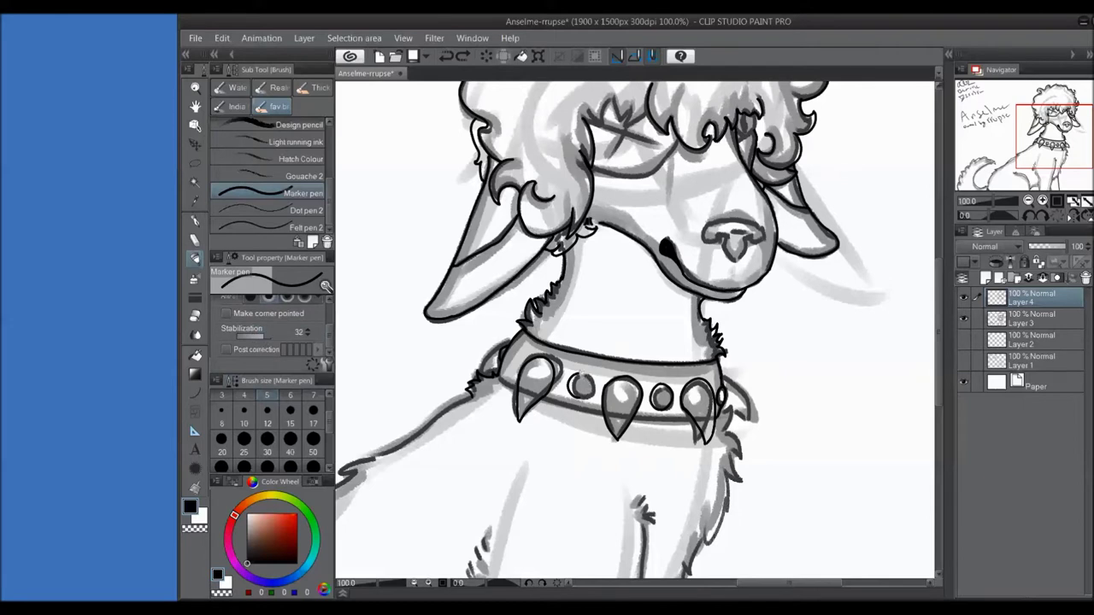
pyautogui.hotkey('ctrl', 'y')
pyautogui.hotkey('ctrl', 'z')
pyautogui.hotkey('ctrl', 'y')
pyautogui.hotkey('ctrl', 'z')
pyautogui.hotkey('ctrl', 'y')
pyautogui.moveTo(542, 409); pyautogui.dragTo(657, 419)
pyautogui.hotkey('ctrl', 'z')
pyautogui.hotkey('ctrl', 'z')
pyautogui.hotkey('ctrl', 'y')
pyautogui.hotkey('ctrl', 'z')
pyautogui.hotkey('ctrl', 'y')
pyautogui.hotkey('ctrl', 'z')
pyautogui.hotkey('ctrl', 'y')
pyautogui.hotkey('ctrl', 'z')
pyautogui.hotkey('ctrl', 'y')
pyautogui.hotkey('ctrl', 'z')
pyautogui.hotkey('ctrl', 'y')
# - Set the brush stabilization to 10 and ink the pointed fur tufts on the chest just below the collar
pyautogui.moveTo(247, 339); pyautogui.dragTo(256, 339)
pyautogui.press('c')
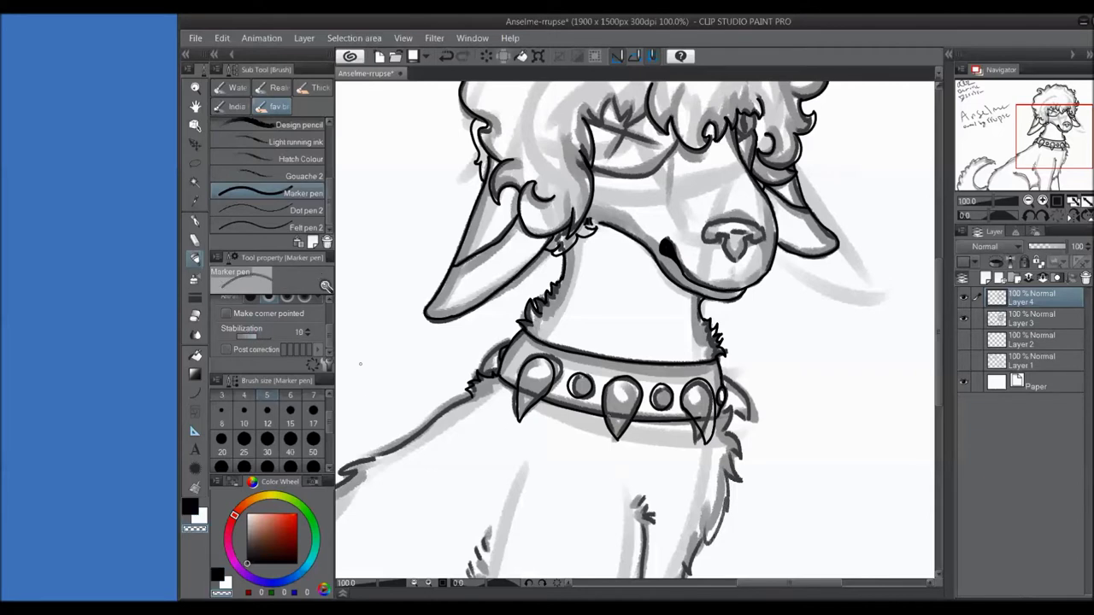
pyautogui.press('c')
pyautogui.moveTo(742, 429); pyautogui.dragTo(725, 459)
pyautogui.moveTo(744, 451); pyautogui.dragTo(728, 481)
pyautogui.hotkey('ctrl', 'z')
pyautogui.hotkey('ctrl', 'z')
pyautogui.moveTo(746, 444); pyautogui.dragTo(733, 464)
pyautogui.hotkey('ctrl', 'z')
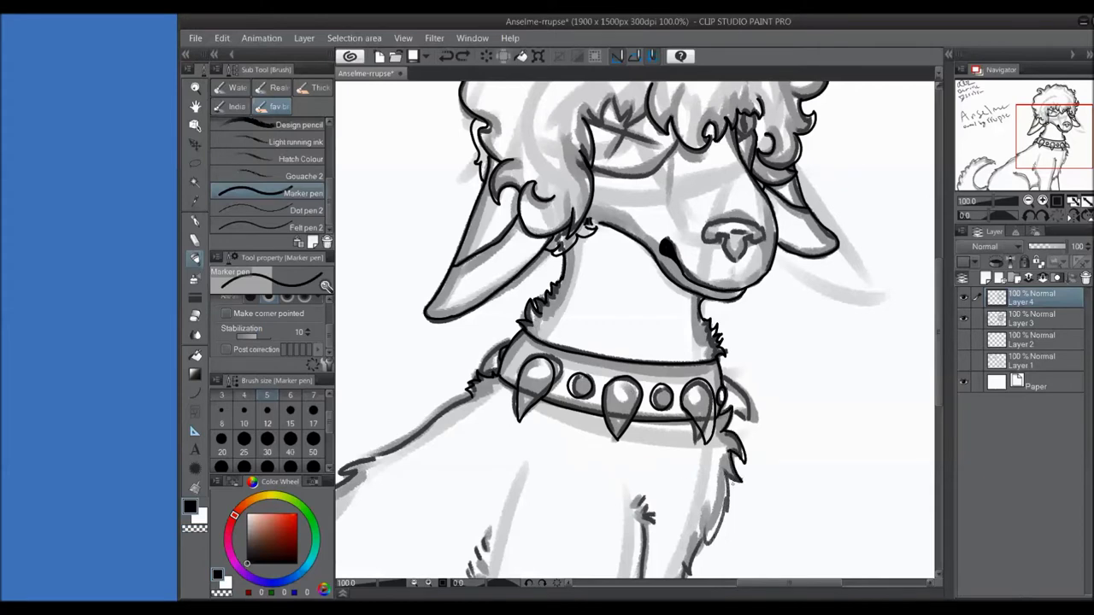
# - Ink the spikes that project from the two side ends of the collar
pyautogui.moveTo(742, 377); pyautogui.dragTo(729, 424)
pyautogui.hotkey('ctrl', 'z')
pyautogui.moveTo(511, 338)
pyautogui.mouseDown()
pyautogui.moveTo(477, 368)
pyautogui.moveTo(485, 375)
pyautogui.mouseUp()
# - Ink the jagged fur outline of the back from the collar down to the rump
pyautogui.moveTo(480, 420)
pyautogui.mouseDown()
pyautogui.moveTo(567, 366)
pyautogui.moveTo(556, 363)
pyautogui.moveTo(562, 347)
pyautogui.moveTo(727, 309)
pyautogui.moveTo(749, 289)
pyautogui.mouseUp()
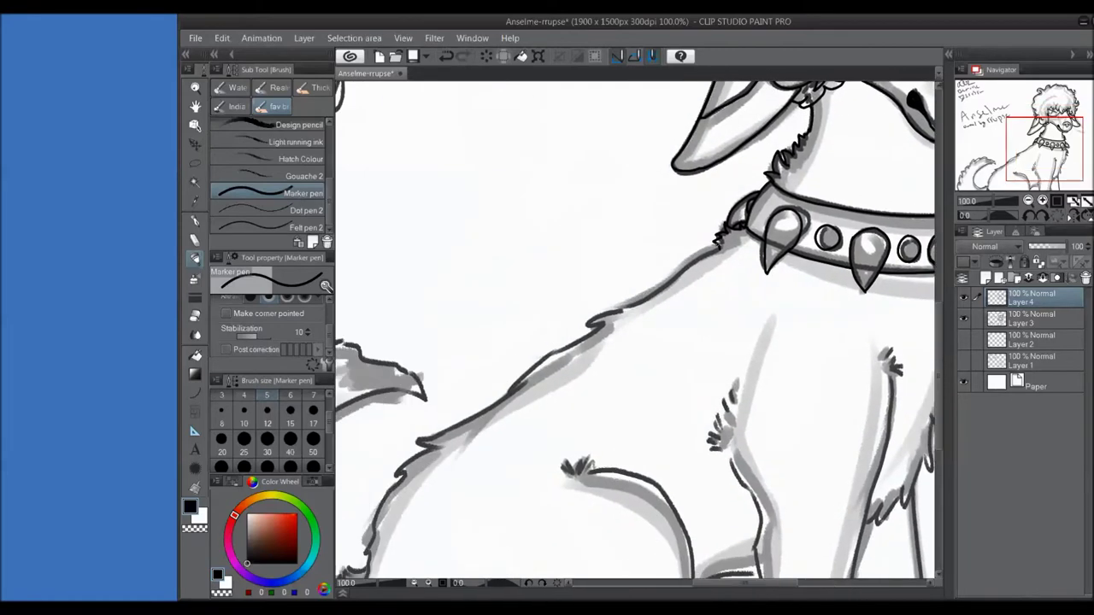
pyautogui.moveTo(609, 314); pyautogui.dragTo(566, 326)
pyautogui.hotkey('ctrl', 'z')
pyautogui.moveTo(720, 249)
pyautogui.mouseDown()
pyautogui.moveTo(581, 326)
pyautogui.moveTo(521, 379)
pyautogui.moveTo(414, 447)
pyautogui.moveTo(560, 318)
pyautogui.mouseUp()
pyautogui.hotkey('ctrl', 'z')
pyautogui.moveTo(585, 340)
pyautogui.mouseDown()
pyautogui.moveTo(525, 429)
pyautogui.moveTo(559, 334)
pyautogui.moveTo(565, 380)
pyautogui.moveTo(613, 359)
pyautogui.mouseUp()
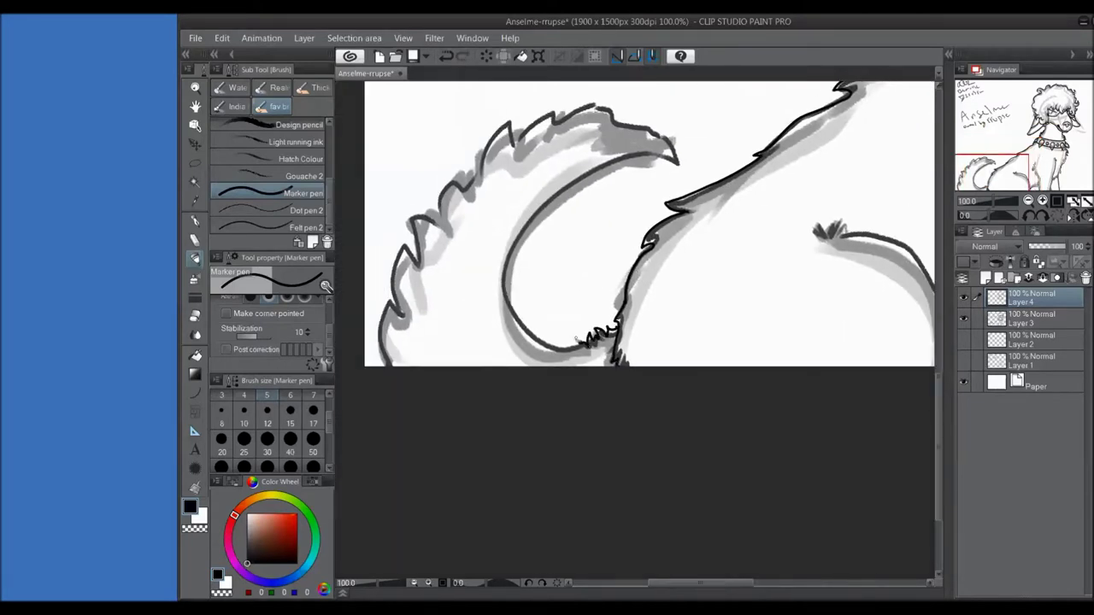
# - Ink the smooth inner curve of the tail from its base toward the tip, retrying the stroke as needed
pyautogui.hotkey('ctrl', 'z')
pyautogui.hotkey('ctrl', 'z')
pyautogui.hotkey('ctrl', 'y')
pyautogui.hotkey('ctrl', 'z')
pyautogui.hotkey('ctrl', 'y')
pyautogui.hotkey('ctrl', 'z')
pyautogui.hotkey('ctrl', 'y')
pyautogui.hotkey('ctrl', 'z')
pyautogui.hotkey('ctrl', 'y')
pyautogui.hotkey('ctrl', 'z')
pyautogui.hotkey('ctrl', 'y')
pyautogui.hotkey('ctrl', 'y')
pyautogui.hotkey('ctrl', 'z')
pyautogui.hotkey('ctrl', 'z')
pyautogui.hotkey('ctrl', 'z')
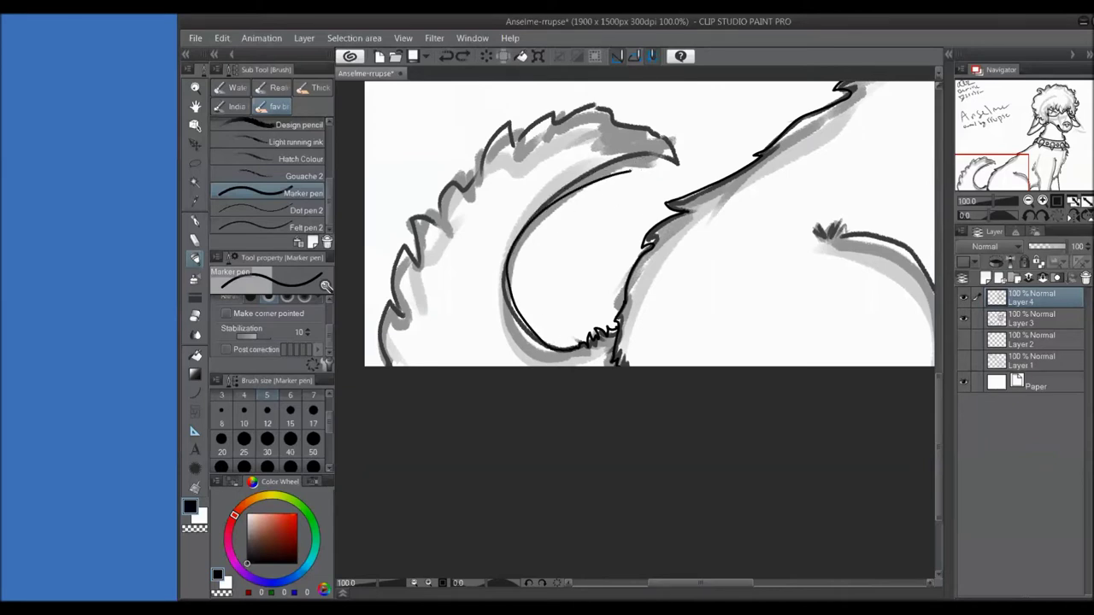
pyautogui.hotkey('ctrl', 'y')
pyautogui.hotkey('ctrl', 'z')
pyautogui.hotkey('ctrl', 'y')
# - Ink the furry outer edge of the tail up to its hooked tip
pyautogui.moveTo(384, 371)
pyautogui.mouseDown()
pyautogui.moveTo(395, 306)
pyautogui.moveTo(436, 210)
pyautogui.moveTo(524, 125)
pyautogui.moveTo(607, 106)
pyautogui.moveTo(654, 128)
pyautogui.mouseUp()
pyautogui.hotkey('ctrl', 'z')
pyautogui.hotkey('ctrl', 'y')
pyautogui.hotkey('ctrl', 'z')
pyautogui.hotkey('ctrl', 'y')
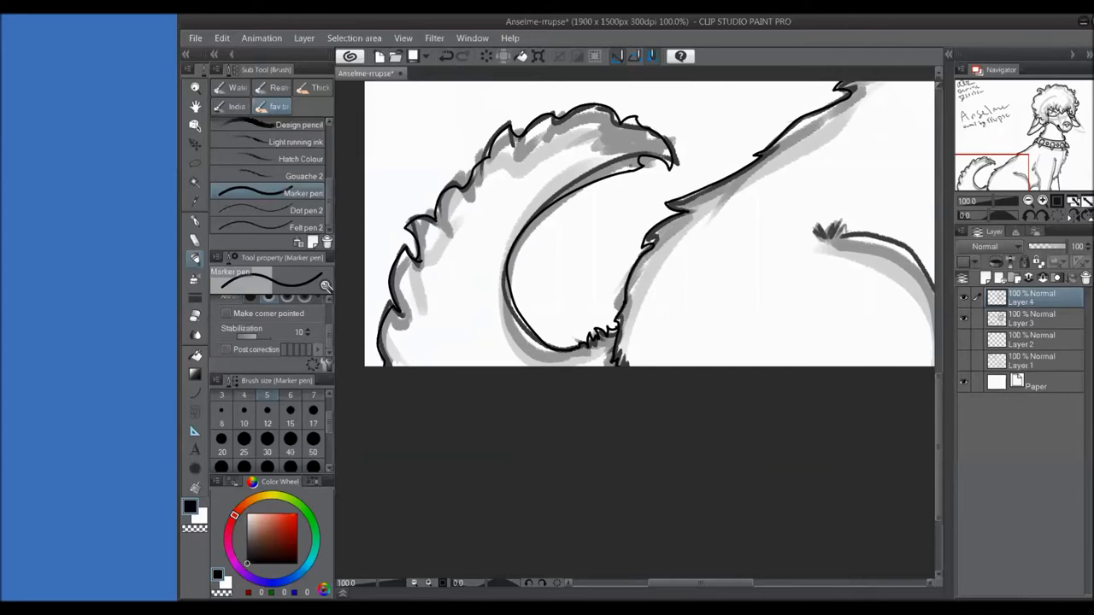
pyautogui.scroll(3, 707, 245)
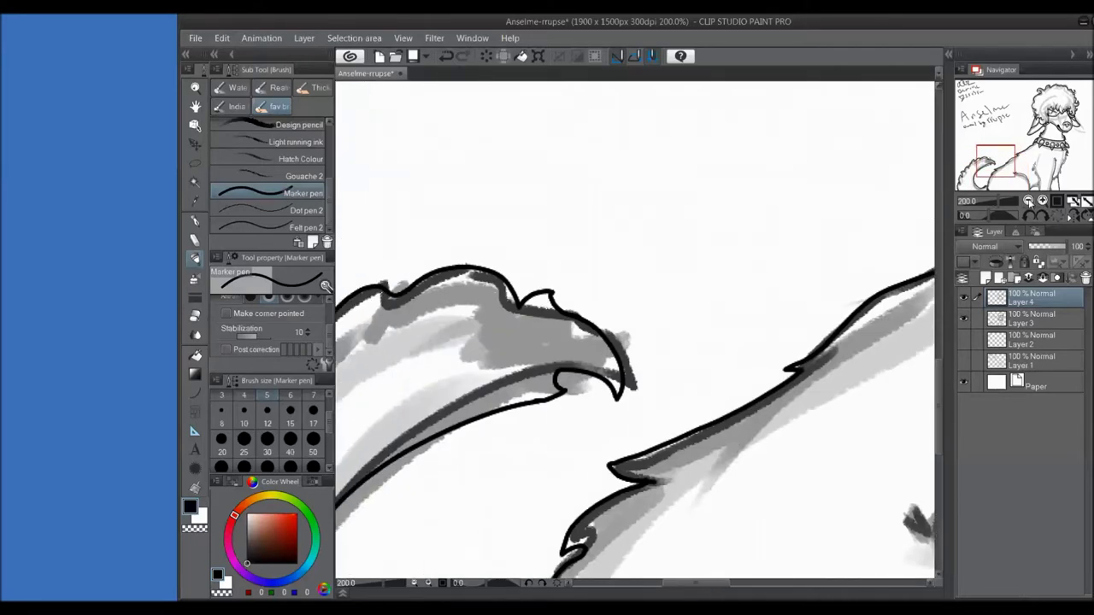
# - Ink the curved thigh line of the hind leg with a small fur tuft at its upper end
pyautogui.scroll(-3, 695, 293)
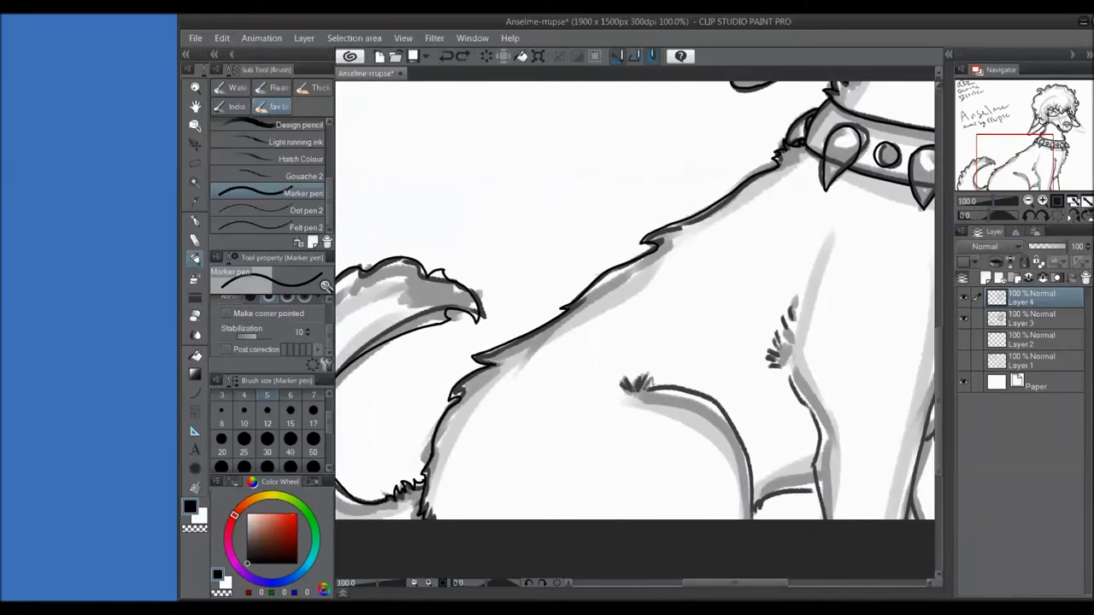
pyautogui.moveTo(732, 458); pyautogui.dragTo(623, 368)
pyautogui.moveTo(534, 298); pyautogui.dragTo(638, 430)
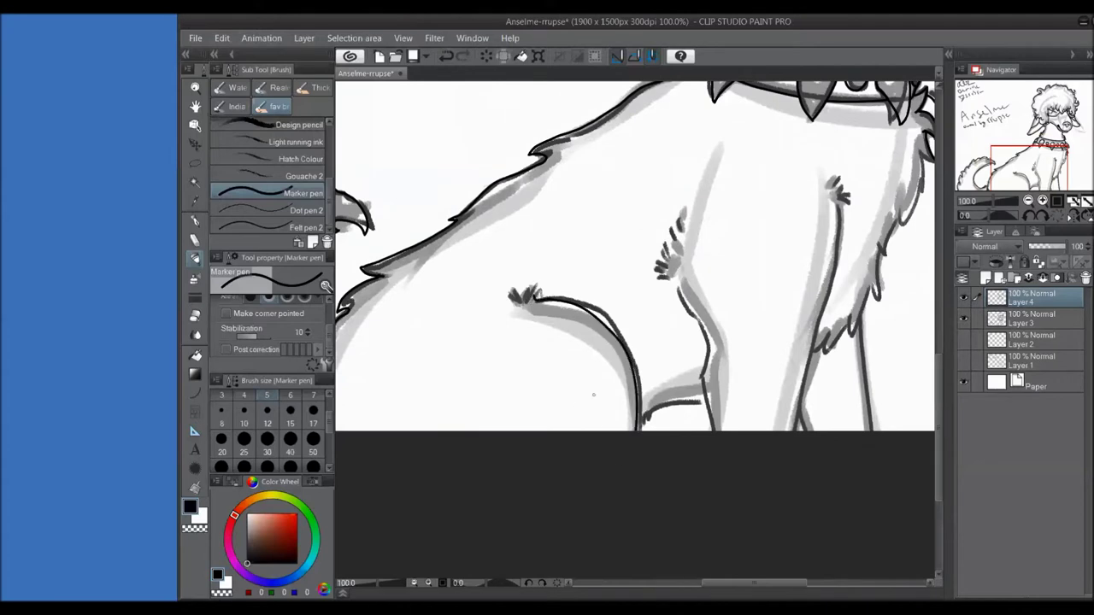
pyautogui.moveTo(535, 293); pyautogui.dragTo(517, 296)
pyautogui.hotkey('ctrl', 'z')
# - Ink the rear edge of the near front leg and the short belly line joining it to the thigh
pyautogui.moveTo(604, 241); pyautogui.dragTo(523, 200)
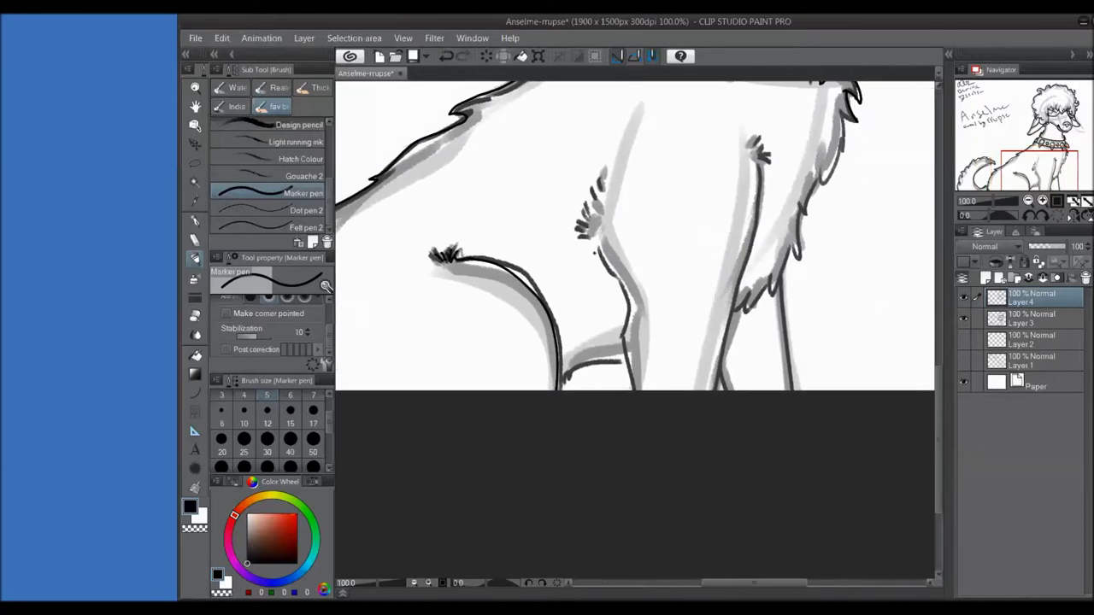
pyautogui.moveTo(600, 250)
pyautogui.mouseDown()
pyautogui.moveTo(617, 282)
pyautogui.moveTo(632, 389)
pyautogui.moveTo(564, 371)
pyautogui.moveTo(558, 388)
pyautogui.mouseUp()
pyautogui.hotkey('ctrl', 'z')
pyautogui.moveTo(583, 369); pyautogui.dragTo(564, 384)
pyautogui.hotkey('ctrl', 'z')
pyautogui.hotkey('ctrl', 'z')
pyautogui.moveTo(578, 369)
pyautogui.mouseDown()
pyautogui.moveTo(622, 362)
pyautogui.moveTo(557, 385)
pyautogui.mouseUp()
pyautogui.hotkey('ctrl', 'z')
pyautogui.hotkey('ctrl', 'z')
pyautogui.hotkey('ctrl', 'z')
pyautogui.moveTo(624, 359); pyautogui.dragTo(559, 385)
pyautogui.hotkey('ctrl', 'z')
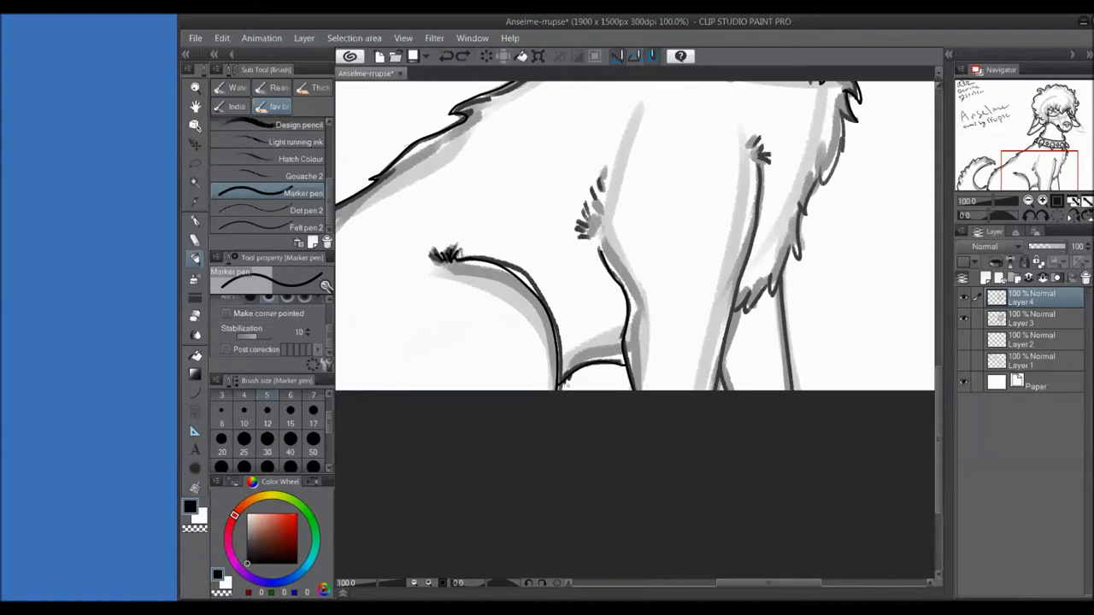
pyautogui.hotkey('ctrl', 'z')
pyautogui.hotkey('ctrl', 'z')
pyautogui.moveTo(624, 360); pyautogui.dragTo(561, 383)
pyautogui.hotkey('ctrl', 'z')
pyautogui.hotkey('ctrl', 'z')
pyautogui.moveTo(624, 360); pyautogui.dragTo(552, 386)
# - Ink the front edge of the near front leg down to the canvas edge
pyautogui.press('c')
pyautogui.moveTo(564, 268); pyautogui.dragTo(457, 333)
pyautogui.moveTo(655, 224); pyautogui.dragTo(609, 451)
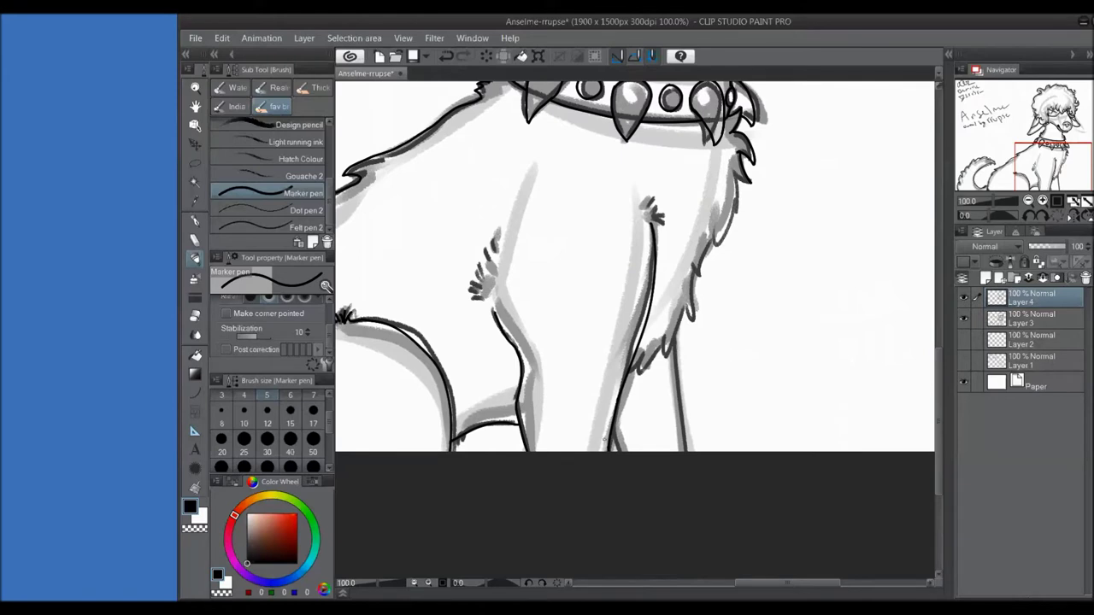
# - Ink the jagged chest fur down to the front legs, and the outer edge of the far front leg
pyautogui.moveTo(777, 282); pyautogui.dragTo(691, 299)
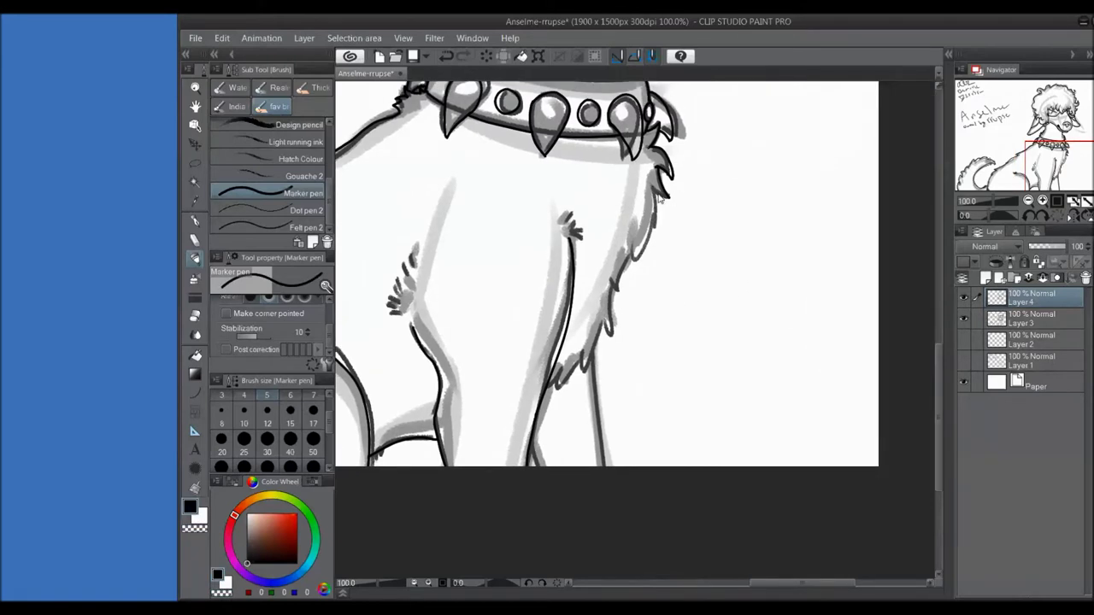
pyautogui.hotkey('ctrl', 'z')
pyautogui.moveTo(672, 186)
pyautogui.mouseDown()
pyautogui.moveTo(650, 202)
pyautogui.moveTo(651, 231)
pyautogui.moveTo(593, 352)
pyautogui.mouseUp()
pyautogui.moveTo(598, 346); pyautogui.dragTo(574, 374)
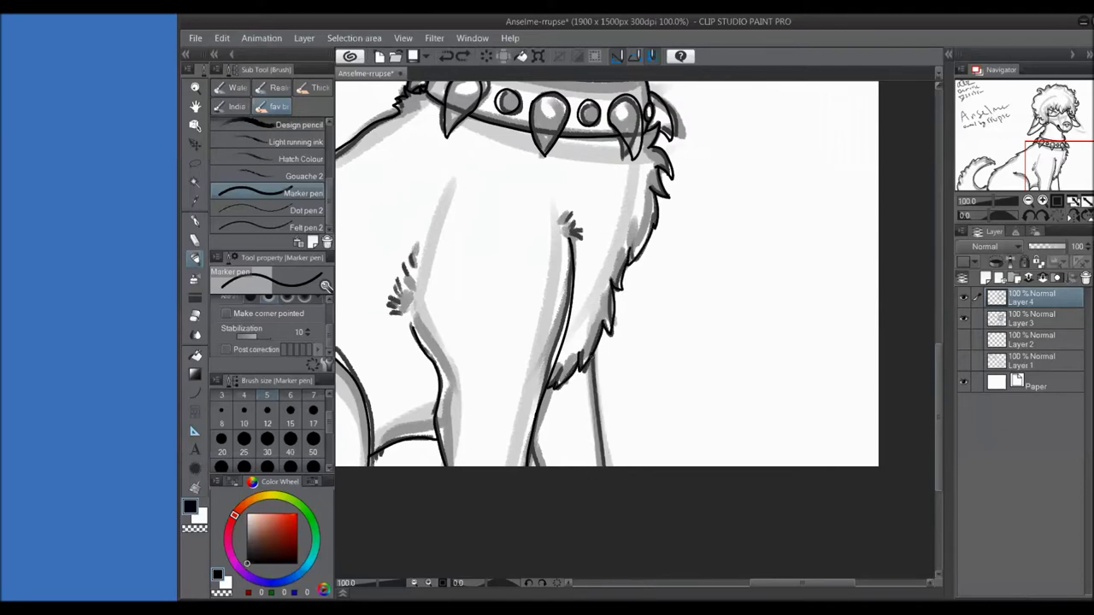
pyautogui.moveTo(592, 356); pyautogui.dragTo(602, 466)
# - Lasso the nose sketch on Layer 3, transform it slightly toward the muzzle's front edge, and return to Layer 4
pyautogui.scroll(8, 563, 395)
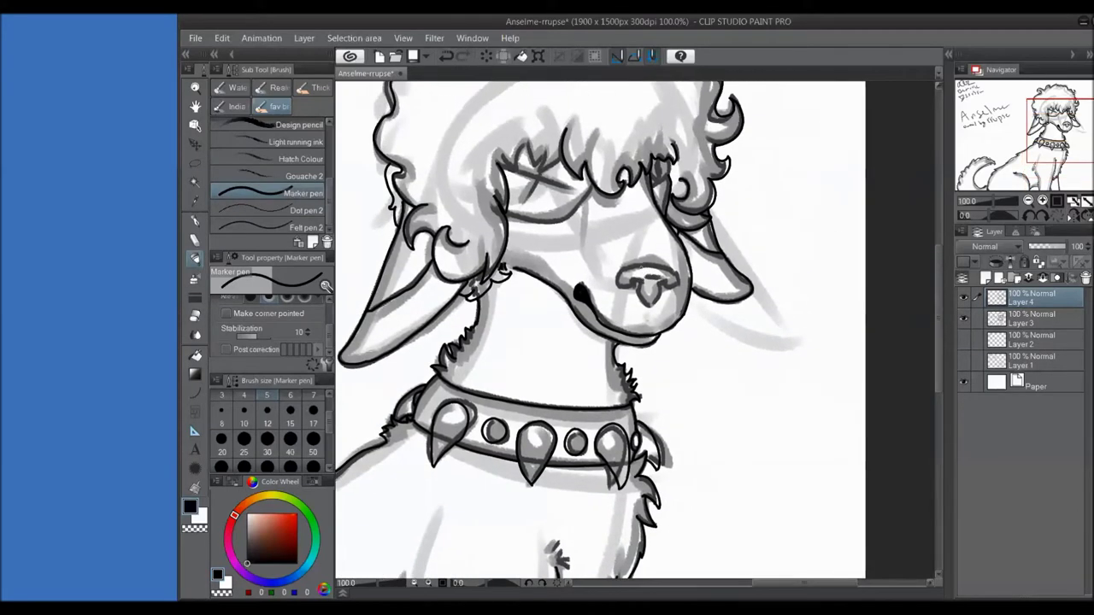
pyautogui.click(1032, 318)
pyautogui.click(195, 162)
pyautogui.moveTo(633, 254)
pyautogui.mouseDown()
pyautogui.moveTo(609, 290)
pyautogui.moveTo(637, 255)
pyautogui.mouseUp()
pyautogui.click(638, 340)
pyautogui.moveTo(683, 309); pyautogui.dragTo(694, 311)
pyautogui.press('Return')
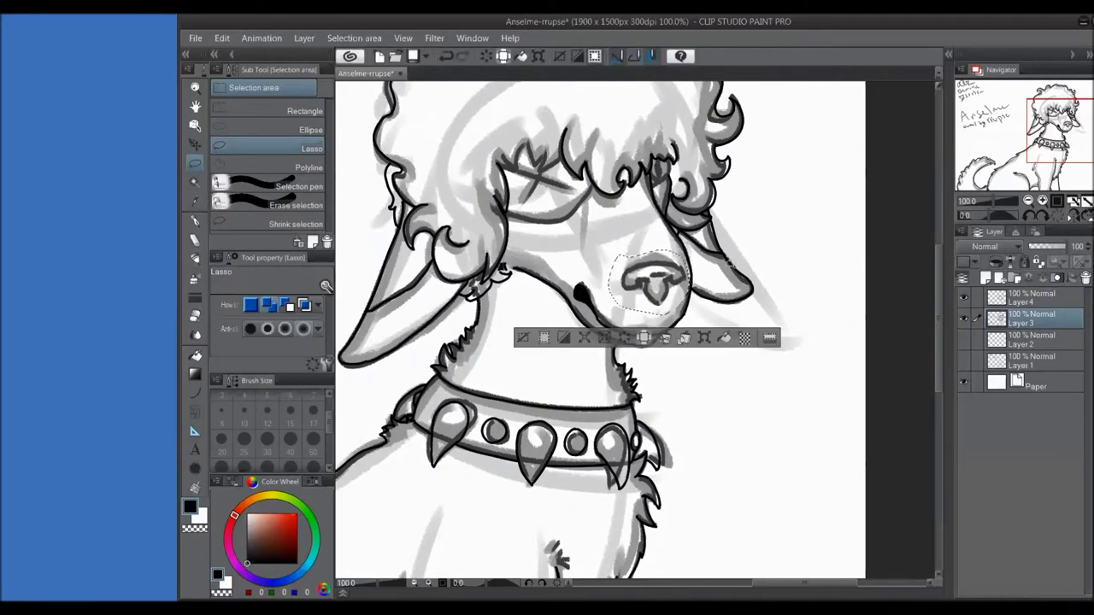
pyautogui.hotkey('ctrl', 't')
pyautogui.press('Return')
pyautogui.hotkey('ctrl', 'd')
pyautogui.hotkey('alt', ']')
# - Ink the dog's nose outline and the short broken line beneath it with the Marker pen
pyautogui.press('b')
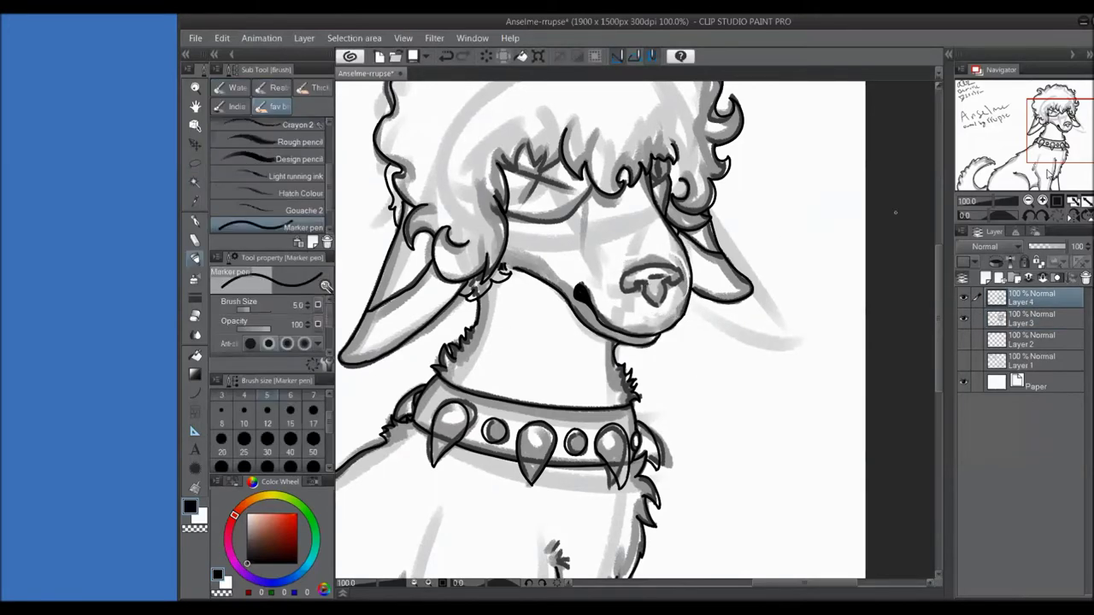
pyautogui.click(1042, 200)
pyautogui.click(1042, 200)
pyautogui.moveTo(625, 286)
pyautogui.mouseDown()
pyautogui.moveTo(739, 278)
pyautogui.moveTo(618, 307)
pyautogui.moveTo(667, 300)
pyautogui.moveTo(696, 338)
pyautogui.mouseUp()
pyautogui.hotkey('ctrl', 'z')
pyautogui.moveTo(656, 305); pyautogui.dragTo(703, 357)
pyautogui.moveTo(738, 273)
pyautogui.mouseDown()
pyautogui.moveTo(723, 308)
pyautogui.moveTo(705, 302)
pyautogui.moveTo(720, 309)
pyautogui.moveTo(696, 360)
pyautogui.moveTo(682, 304)
pyautogui.moveTo(694, 391)
pyautogui.mouseUp()
pyautogui.hotkey('ctrl', 'z')
pyautogui.press('x')
pyautogui.press('x')
# - Ink the short vertical line on the muzzle bridge and the curve beneath the near eye
pyautogui.moveTo(547, 162); pyautogui.dragTo(585, 282)
pyautogui.moveTo(581, 277); pyautogui.dragTo(584, 350)
pyautogui.moveTo(428, 289)
pyautogui.mouseDown()
pyautogui.moveTo(569, 281)
pyautogui.moveTo(600, 234)
pyautogui.mouseUp()
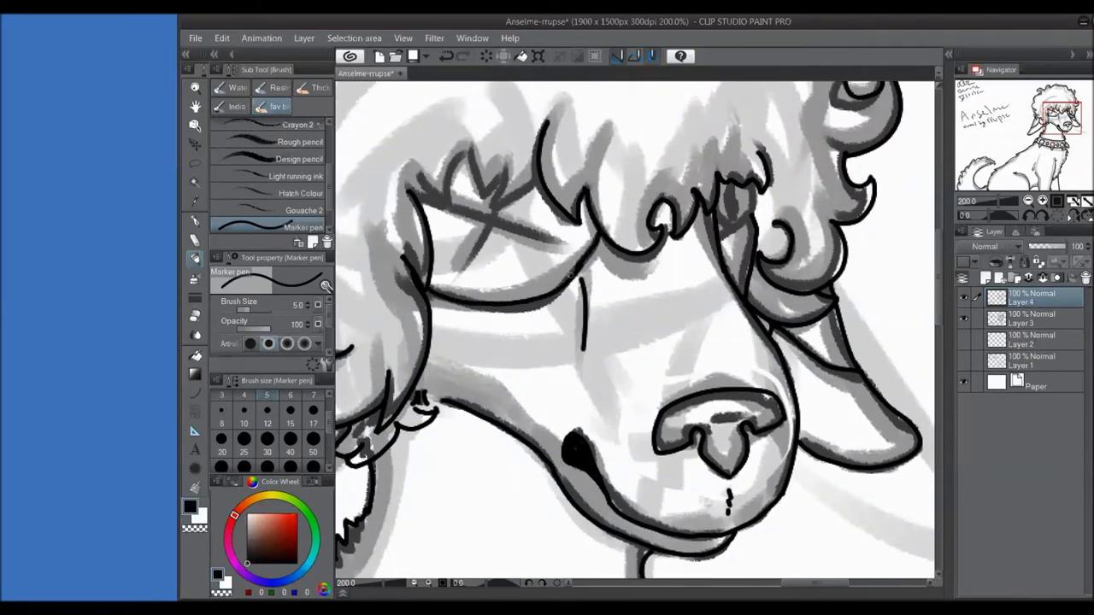
pyautogui.press('x')
pyautogui.press('x')
# - Ink the small far eye under the fringe, undoing and redrawing its strokes
pyautogui.moveTo(600, 234); pyautogui.dragTo(515, 268)
pyautogui.moveTo(665, 222)
pyautogui.mouseDown()
pyautogui.moveTo(649, 258)
pyautogui.moveTo(631, 242)
pyautogui.moveTo(658, 265)
pyautogui.moveTo(630, 245)
pyautogui.moveTo(635, 257)
pyautogui.moveTo(667, 228)
pyautogui.moveTo(643, 219)
pyautogui.mouseUp()
pyautogui.hotkey('ctrl', 'z')
pyautogui.hotkey('ctrl', 'z')
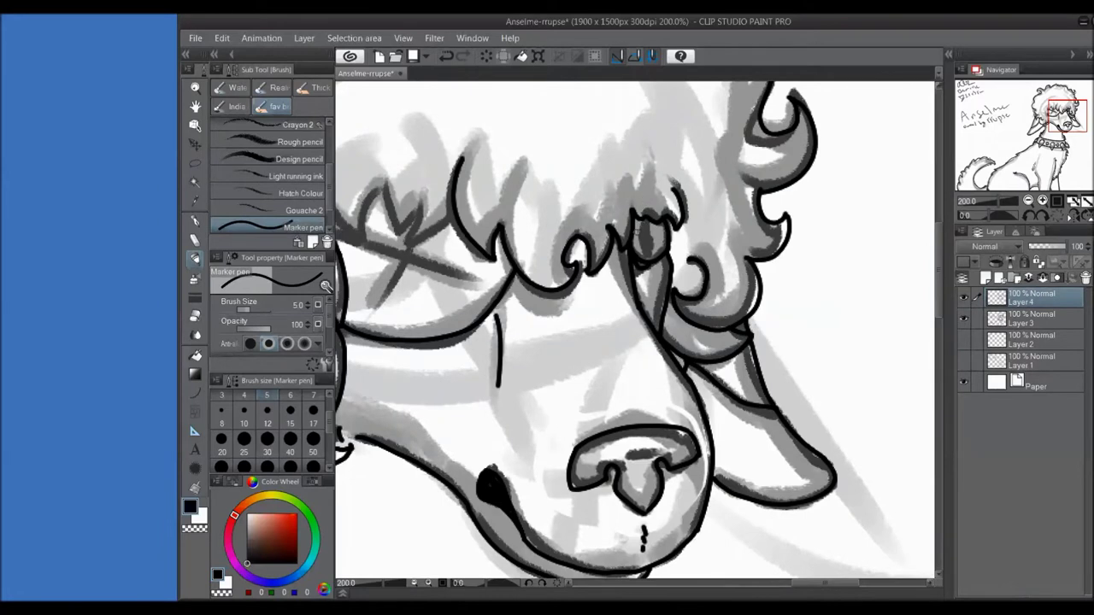
pyautogui.hotkey('ctrl', 'z')
pyautogui.moveTo(645, 243); pyautogui.dragTo(637, 227)
pyautogui.hotkey('ctrl', 'z')
pyautogui.hotkey('ctrl', '0')
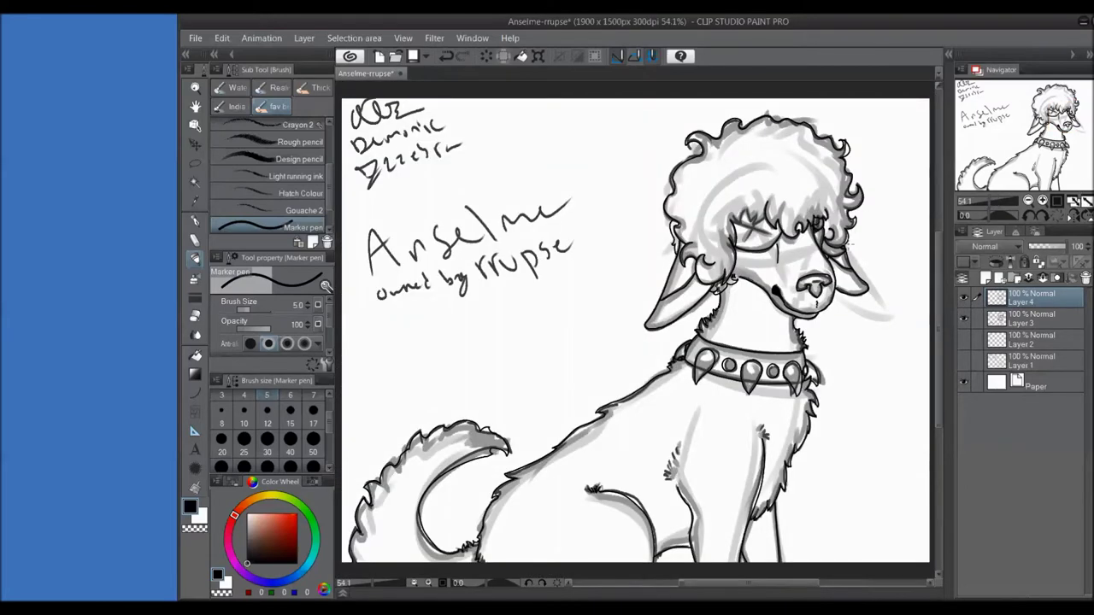
pyautogui.scroll(5, 812, 231)
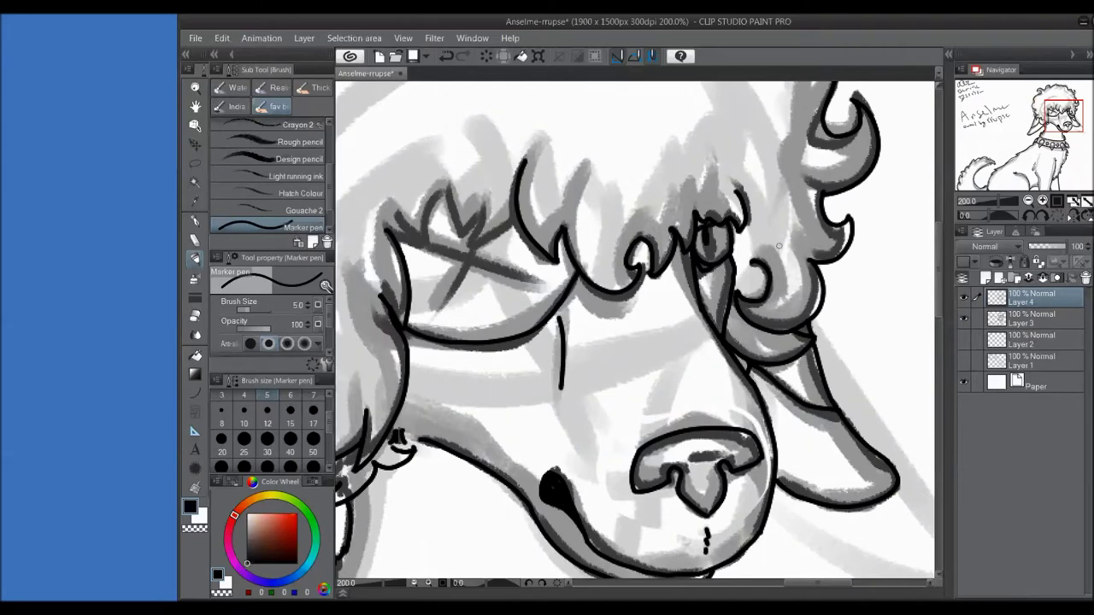
pyautogui.hotkey('ctrl', '0')
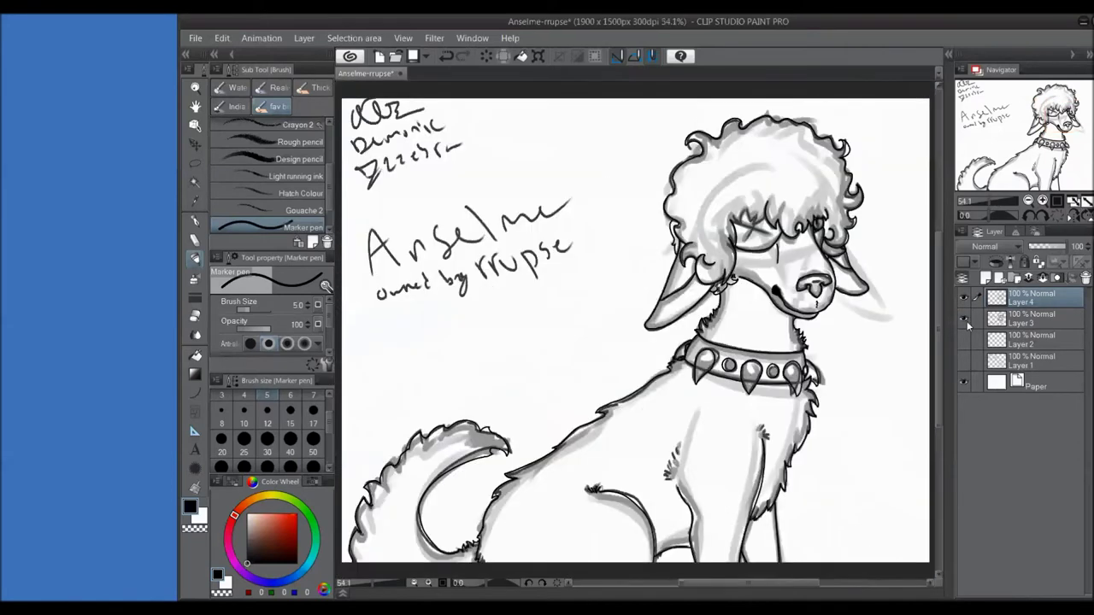
# - Ink the pointed fringe tufts hanging over the near eye
pyautogui.scroll(4, 735, 393)
pyautogui.scroll(1, 632, 257)
pyautogui.moveTo(551, 280)
pyautogui.mouseDown()
pyautogui.moveTo(585, 294)
pyautogui.moveTo(607, 238)
pyautogui.moveTo(661, 262)
pyautogui.moveTo(634, 295)
pyautogui.mouseUp()
pyautogui.hotkey('ctrl', 'z')
pyautogui.moveTo(650, 256); pyautogui.dragTo(682, 262)
# - Try inking short fur strokes at the elbow of the near front leg
pyautogui.click(1082, 205)
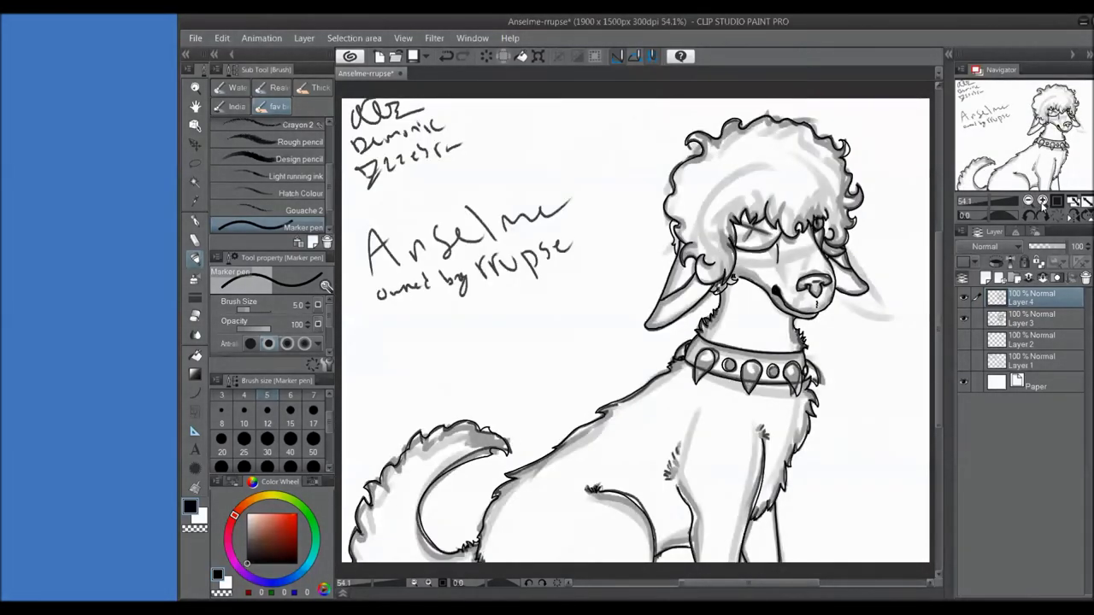
pyautogui.scroll(4, 608, 547)
pyautogui.moveTo(776, 359)
pyautogui.mouseDown()
pyautogui.moveTo(804, 348)
pyautogui.moveTo(797, 333)
pyautogui.mouseUp()
pyautogui.moveTo(780, 325); pyautogui.dragTo(798, 287)
pyautogui.moveTo(808, 277); pyautogui.dragTo(813, 258)
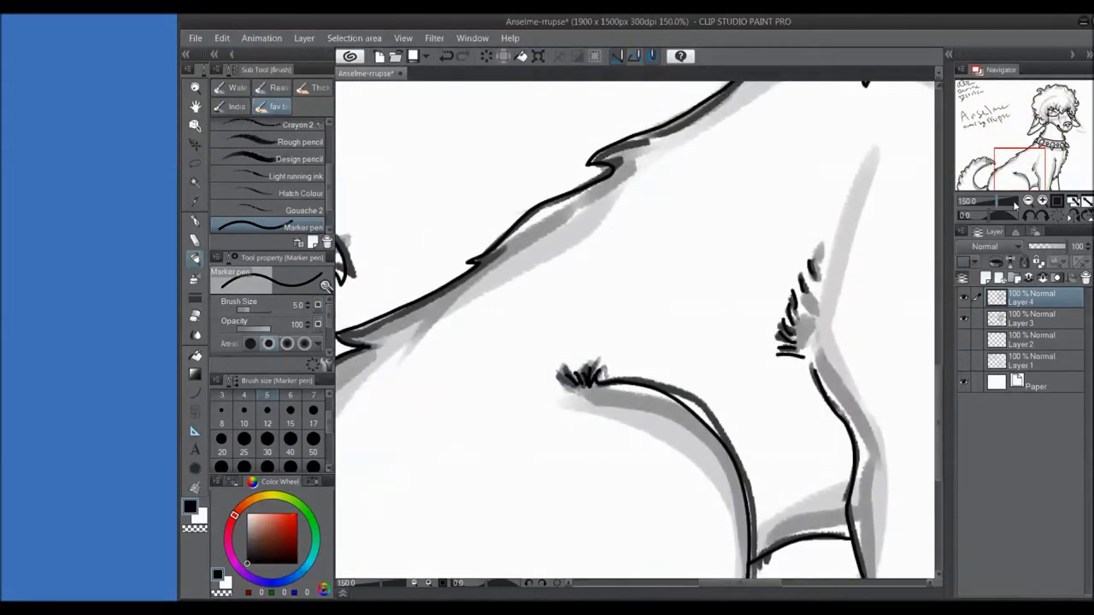
pyautogui.click(1082, 205)
# - Hide Layer 3 to erase the fur tuft from the thigh line, and ink a curved line down the neck
pyautogui.click(964, 318)
pyautogui.press('c')
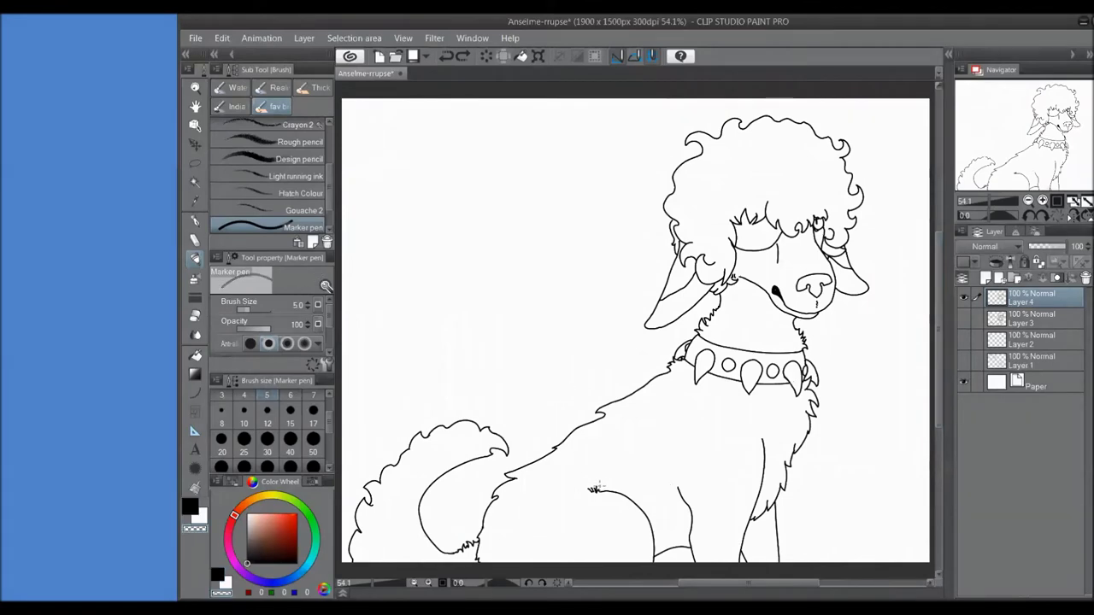
pyautogui.moveTo(601, 494); pyautogui.dragTo(591, 487)
pyautogui.press('c')
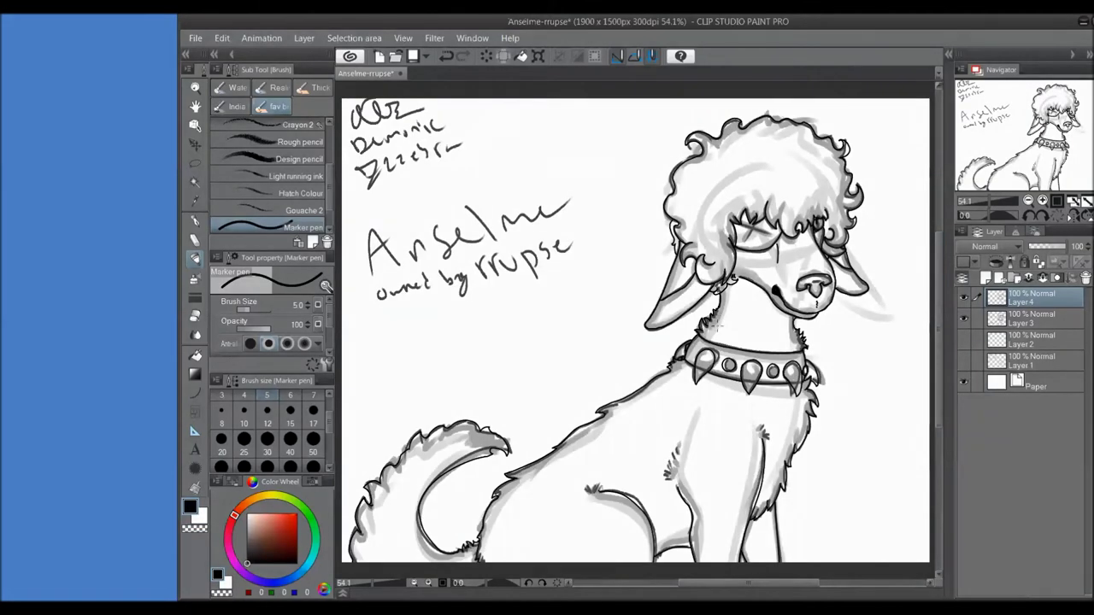
pyautogui.moveTo(751, 293); pyautogui.dragTo(737, 335)
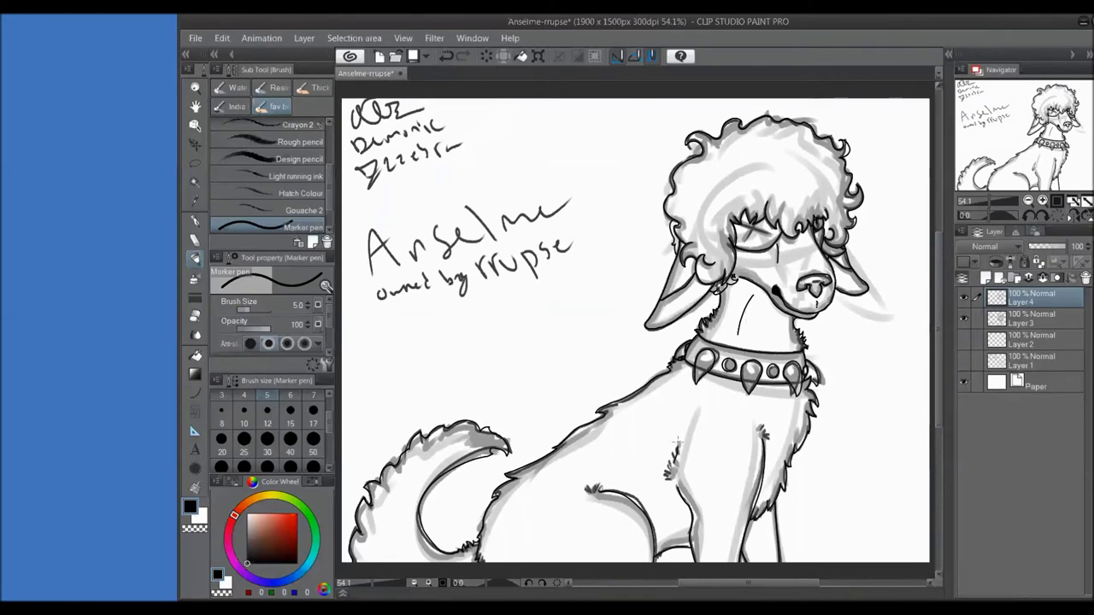
# - Lower the opacity of Layer 3 to 37 percent, and undo the last two strokes on Layer 4
pyautogui.click(1017, 316)
pyautogui.moveTo(1070, 247); pyautogui.dragTo(1045, 246)
pyautogui.click(1026, 296)
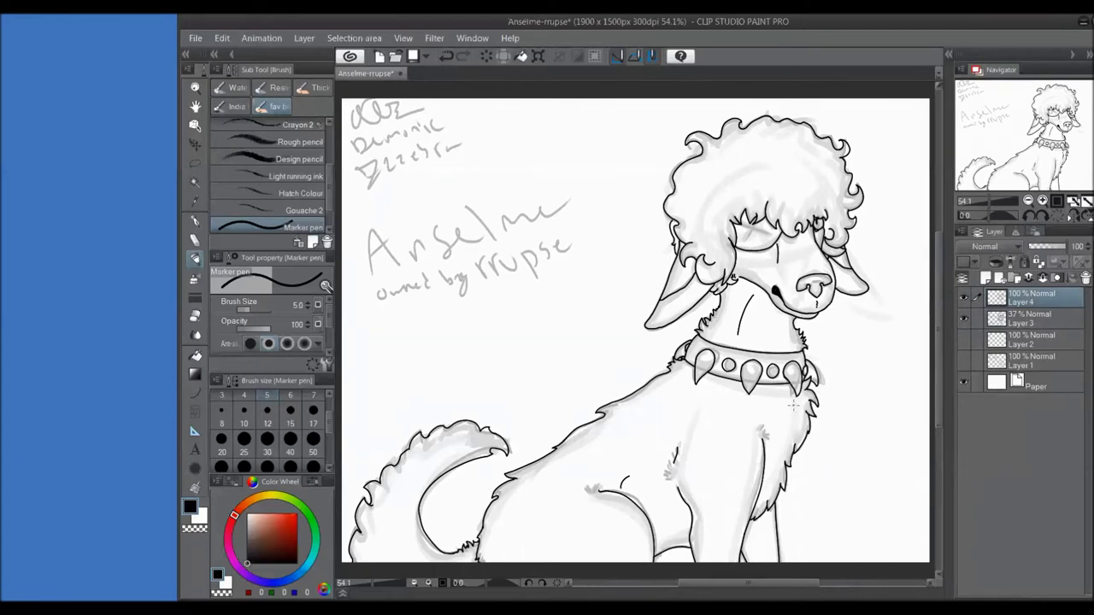
pyautogui.hotkey('ctrl', 'z')
pyautogui.hotkey('ctrl', 'z')
# - Lasso the upper outer section of the tail outline, delete its ink, and deselect
pyautogui.press('m')
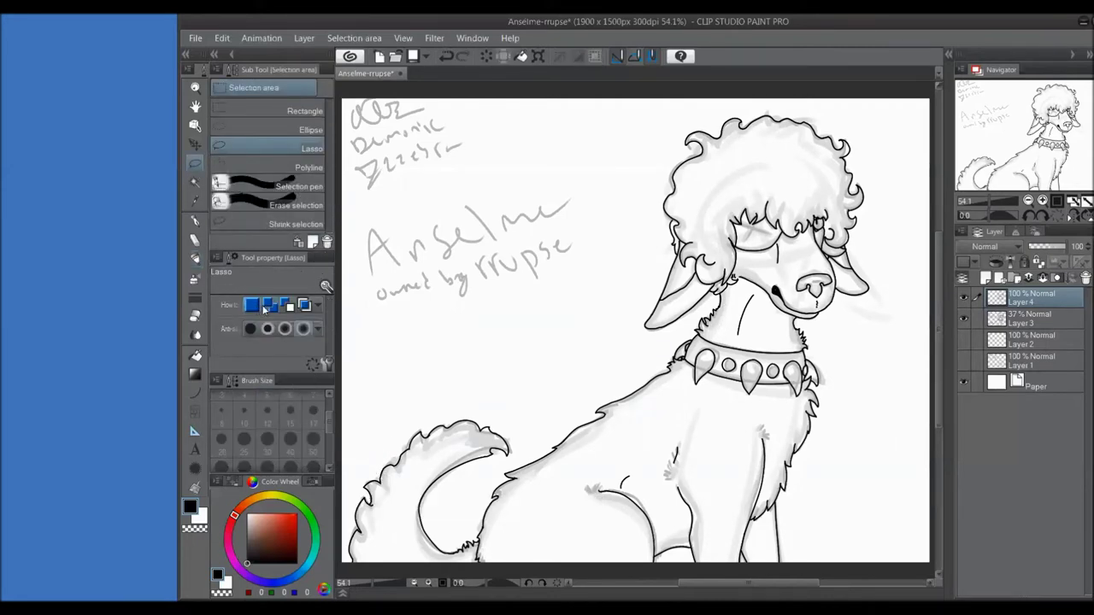
pyautogui.scroll(5, 376, 513)
pyautogui.moveTo(630, 267)
pyautogui.mouseDown()
pyautogui.moveTo(645, 275)
pyautogui.moveTo(582, 396)
pyautogui.moveTo(500, 405)
pyautogui.moveTo(628, 256)
pyautogui.moveTo(610, 278)
pyautogui.mouseUp()
pyautogui.press('Delete')
pyautogui.press('b')
pyautogui.hotkey('ctrl', 'd')
# - Redraw the outer tail outline with larger, more pointed fur tufts
pyautogui.hotkey('ctrl', 'z')
pyautogui.moveTo(500, 412)
pyautogui.mouseDown()
pyautogui.moveTo(501, 362)
pyautogui.moveTo(560, 280)
pyautogui.moveTo(614, 272)
pyautogui.mouseUp()
pyautogui.hotkey('ctrl', 'z')
pyautogui.press('c')
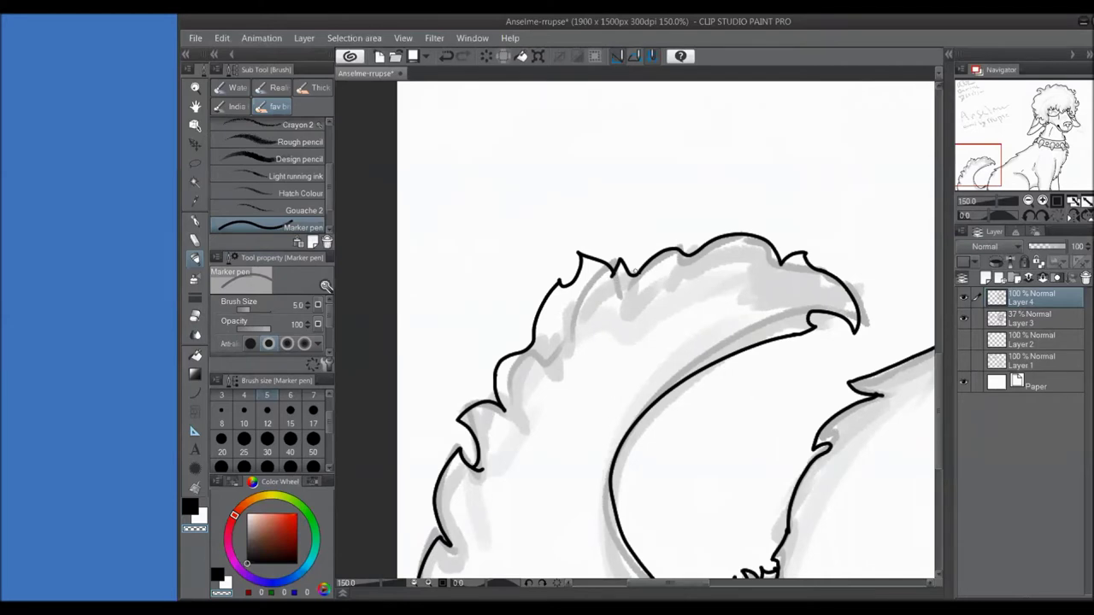
pyautogui.hotkey('ctrl', '0')
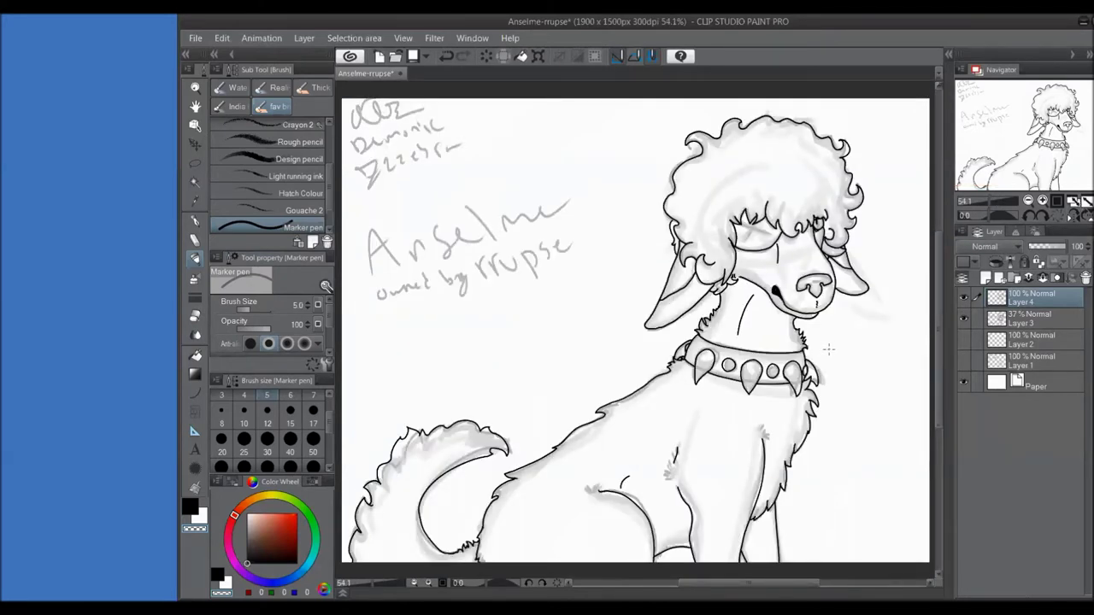
# - Lasso the lower outer section of the tail outline, delete its ink, and deselect
pyautogui.press('m')
pyautogui.hotkey('ctrl', 'alt', '0')
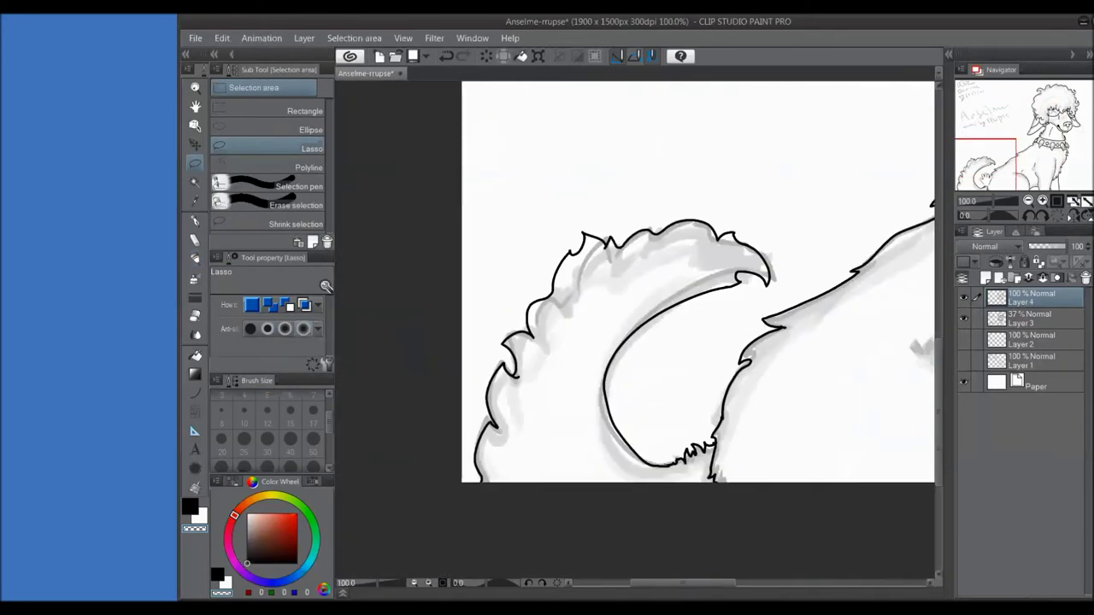
pyautogui.moveTo(538, 368)
pyautogui.mouseDown()
pyautogui.moveTo(522, 479)
pyautogui.moveTo(479, 359)
pyautogui.moveTo(526, 364)
pyautogui.mouseUp()
pyautogui.press('Delete')
pyautogui.hotkey('ctrl', 'd')
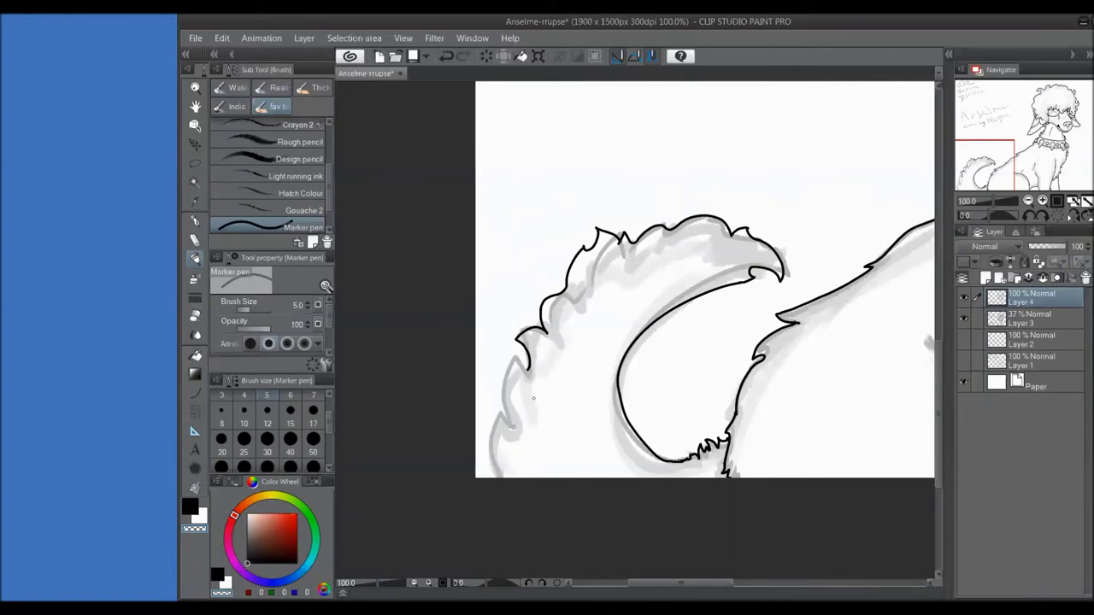
# - Redraw the lower outer edge of the tail with larger, pointed fur tufts, undoing the unwanted stroke
pyautogui.hotkey('ctrl', '+')
pyautogui.moveTo(648, 292)
pyautogui.mouseDown()
pyautogui.moveTo(608, 262)
pyautogui.moveTo(614, 290)
pyautogui.moveTo(609, 250)
pyautogui.moveTo(594, 377)
pyautogui.moveTo(566, 384)
pyautogui.moveTo(589, 439)
pyautogui.moveTo(563, 485)
pyautogui.moveTo(581, 515)
pyautogui.mouseUp()
pyautogui.hotkey('ctrl', 'z')
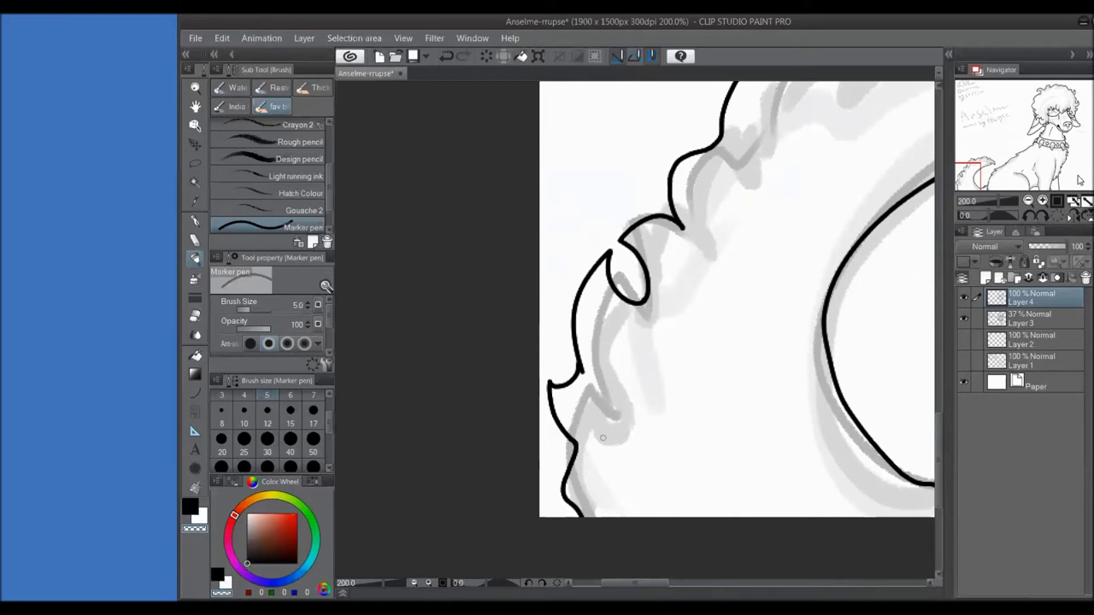
# - Add a new layer directly beneath Layer 4 and hide the Layer 3 sketch
pyautogui.hotkey('ctrl', '0')
pyautogui.click(1026, 319)
pyautogui.hotkey('ctrl', 'shift', 'n')
pyautogui.click(966, 340)
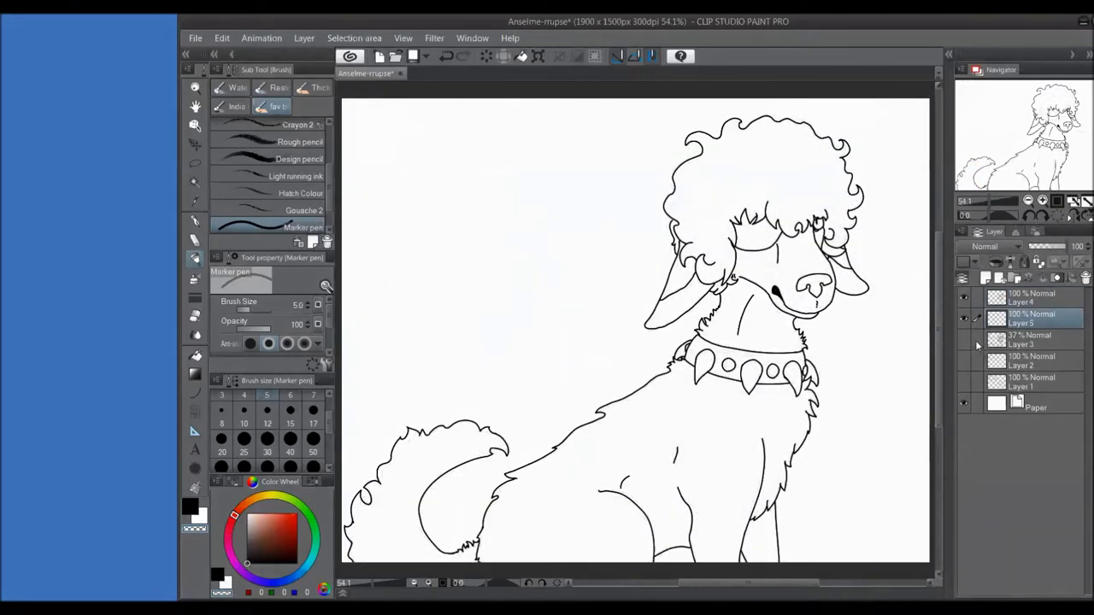
# - Auto-select the empty area outside the dog on Layer 4, referring to the editing layer only, and inspect the selection edge
pyautogui.click(1014, 300)
pyautogui.click(195, 182)
pyautogui.click(273, 118)
pyautogui.click(516, 211)
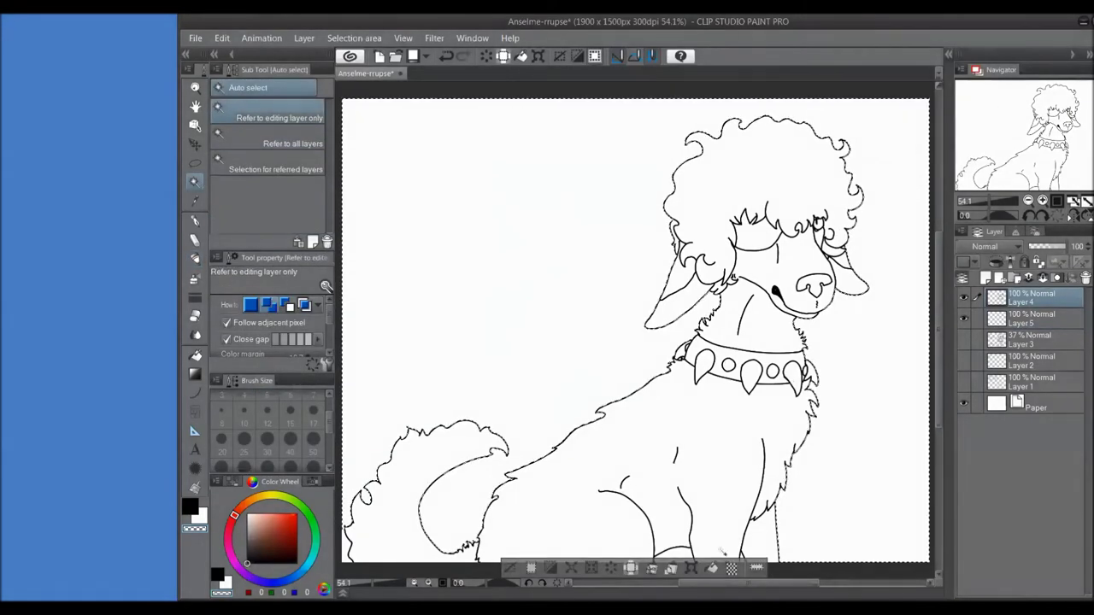
pyautogui.scroll(-2, 733, 489)
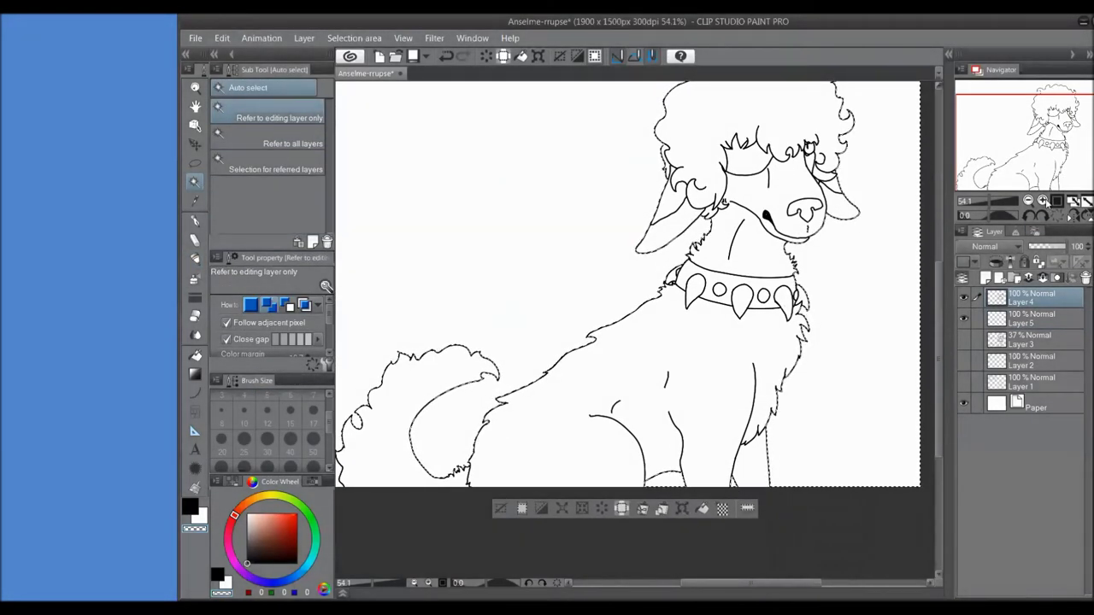
pyautogui.scroll(3, 734, 489)
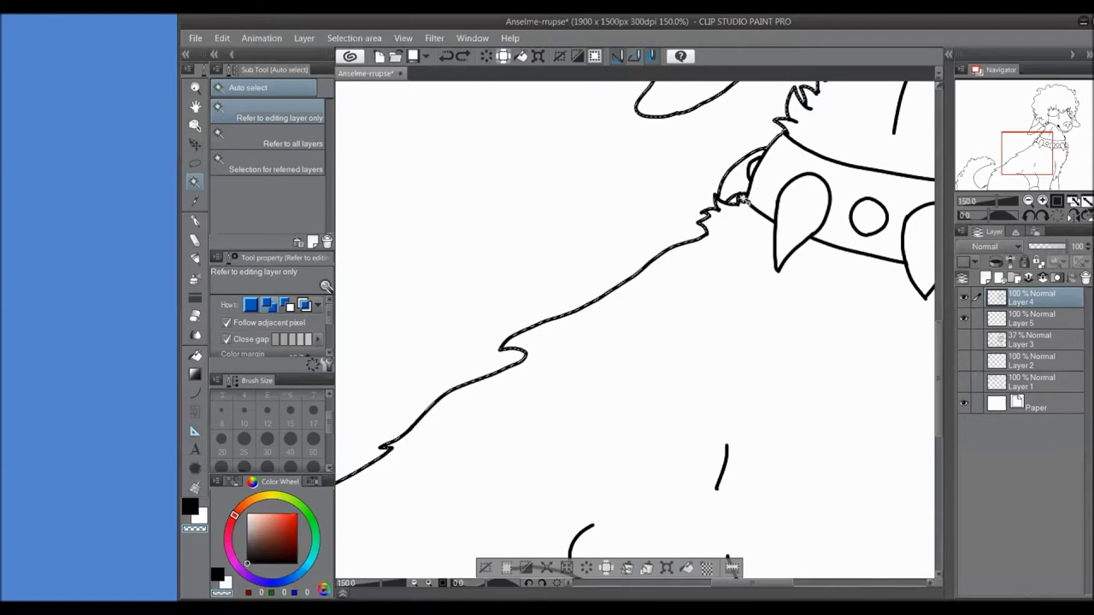
pyautogui.click(1028, 201)
pyautogui.scroll(2, 637, 333)
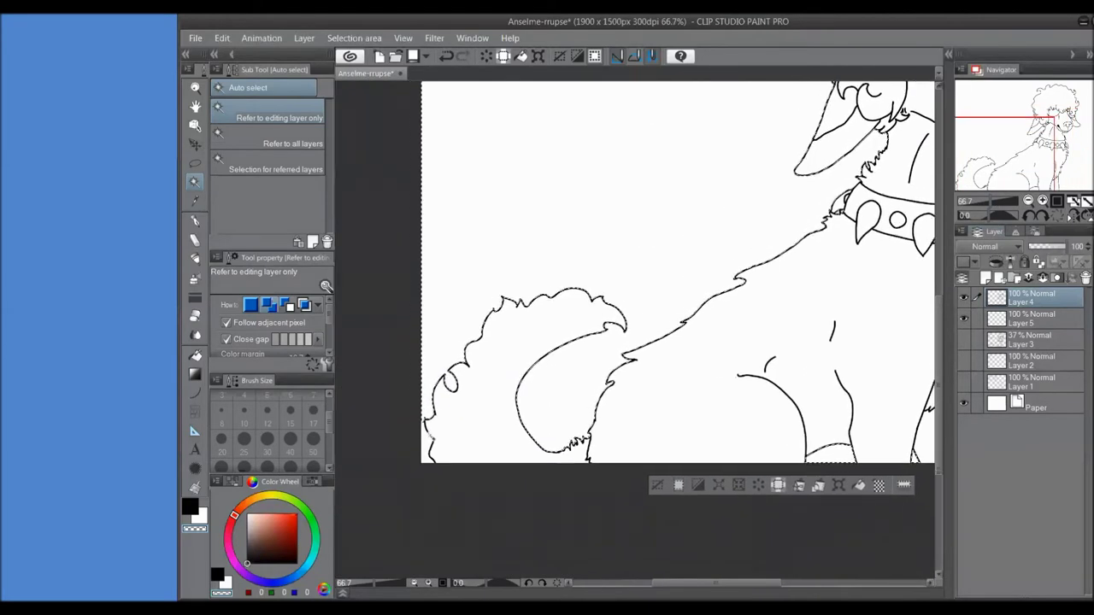
pyautogui.scroll(-3, 637, 334)
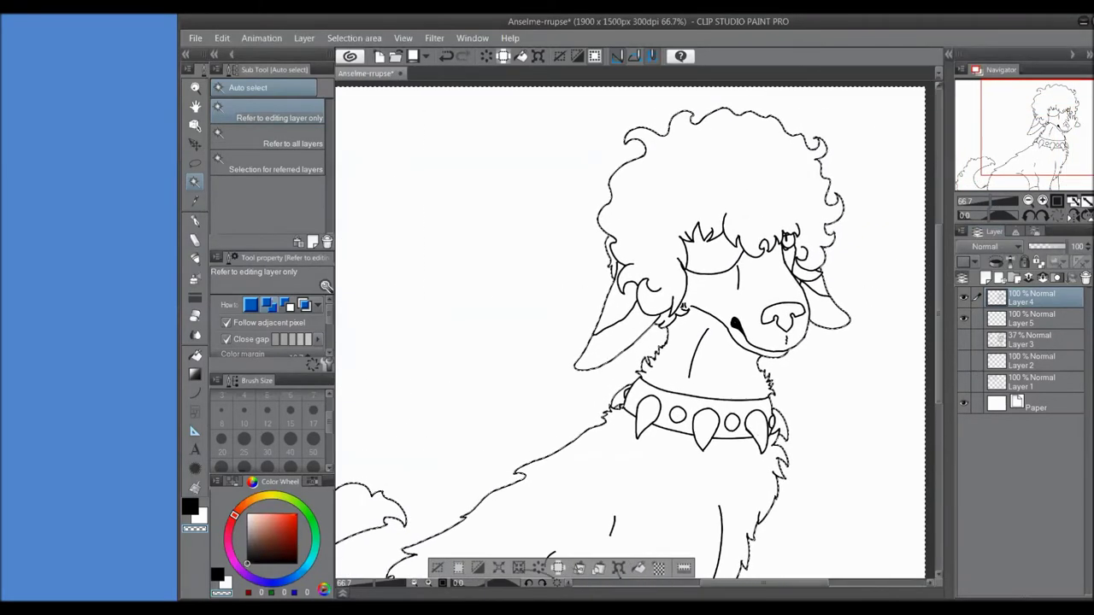
pyautogui.hotkey('ctrl', '-')
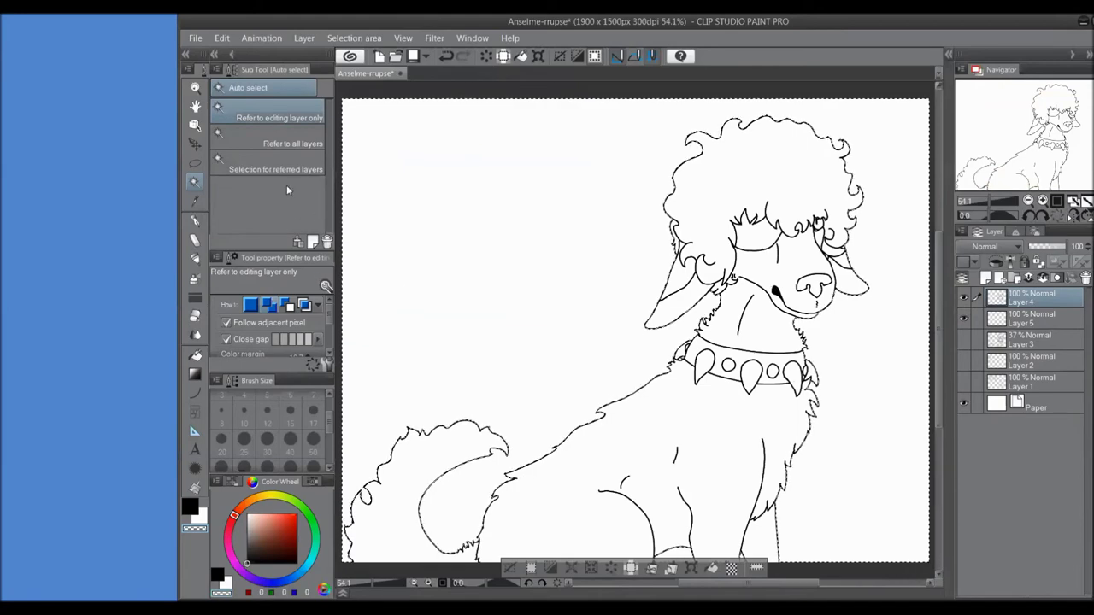
# - Invert the selection, fill the dog silhouette on Layer 5 with light gray (RGB 195, 195, 195), and deselect
pyautogui.click(354, 38)
pyautogui.click(386, 104)
pyautogui.press('g')
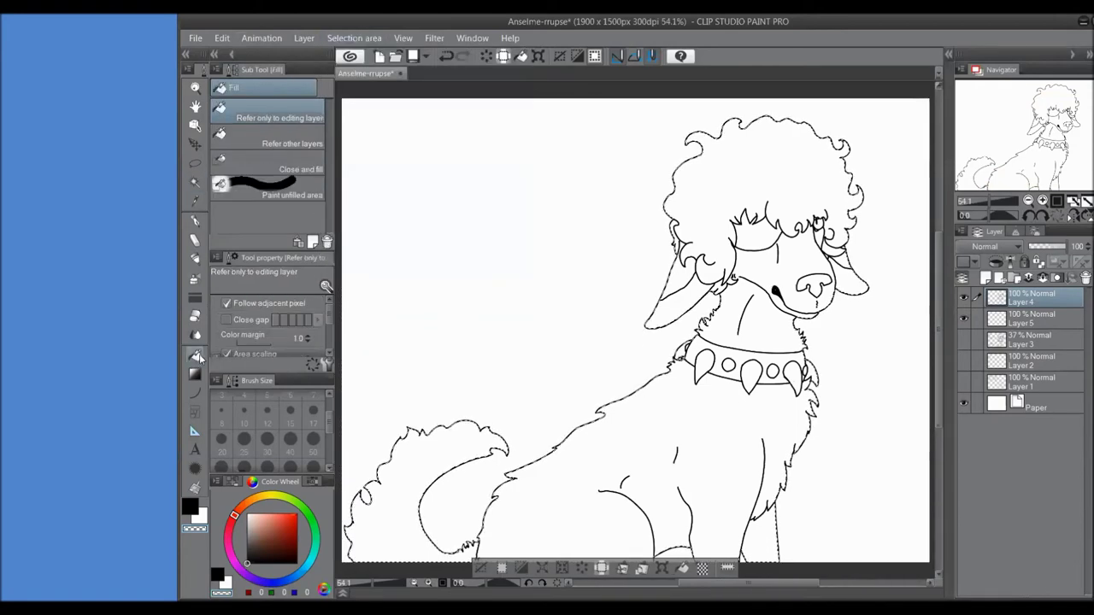
pyautogui.click(1032, 318)
pyautogui.click(246, 525)
pyautogui.hotkey('alt', 'BackSpace')
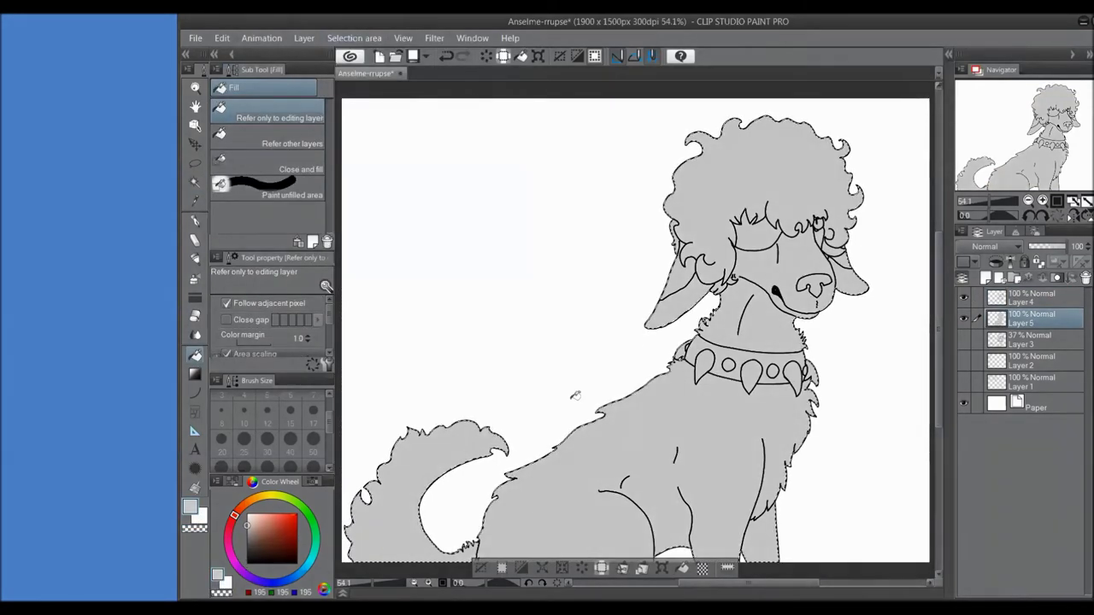
pyautogui.hotkey('ctrl', 'd')
# - Add a layer beneath the gray silhouette and fill it with a muted purple background color (RGB 120, 110, 122)
pyautogui.hotkey('ctrl', 'shift', 'n')
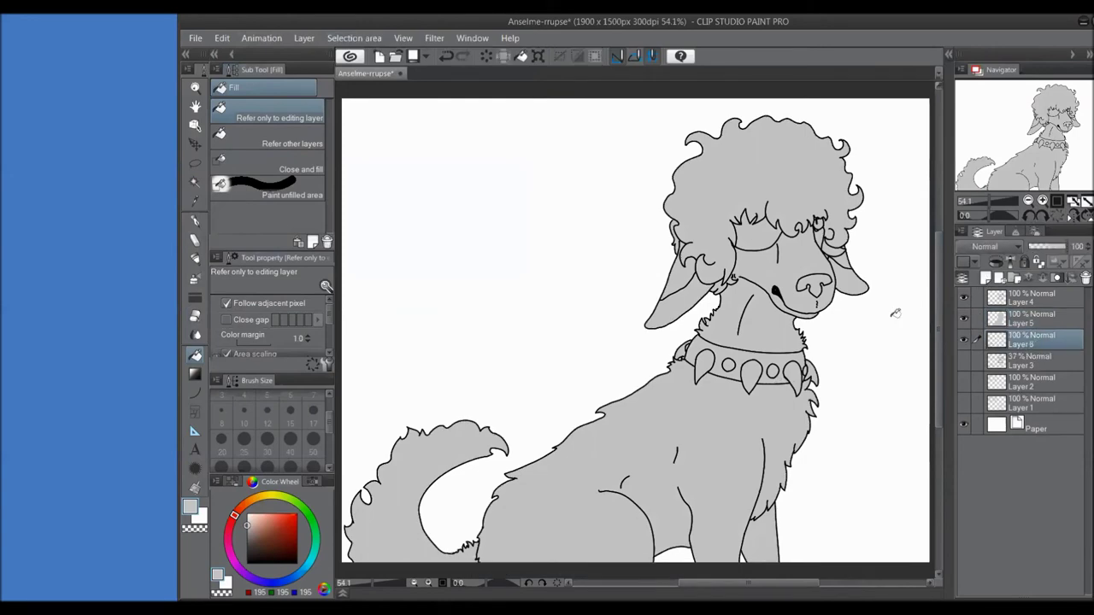
pyautogui.click(247, 536)
pyautogui.click(237, 566)
pyautogui.click(251, 539)
pyautogui.click(457, 385)
# - Create a new layer clipped to Layer 5 and set the Fill tool to refer to other layers
pyautogui.click(1021, 319)
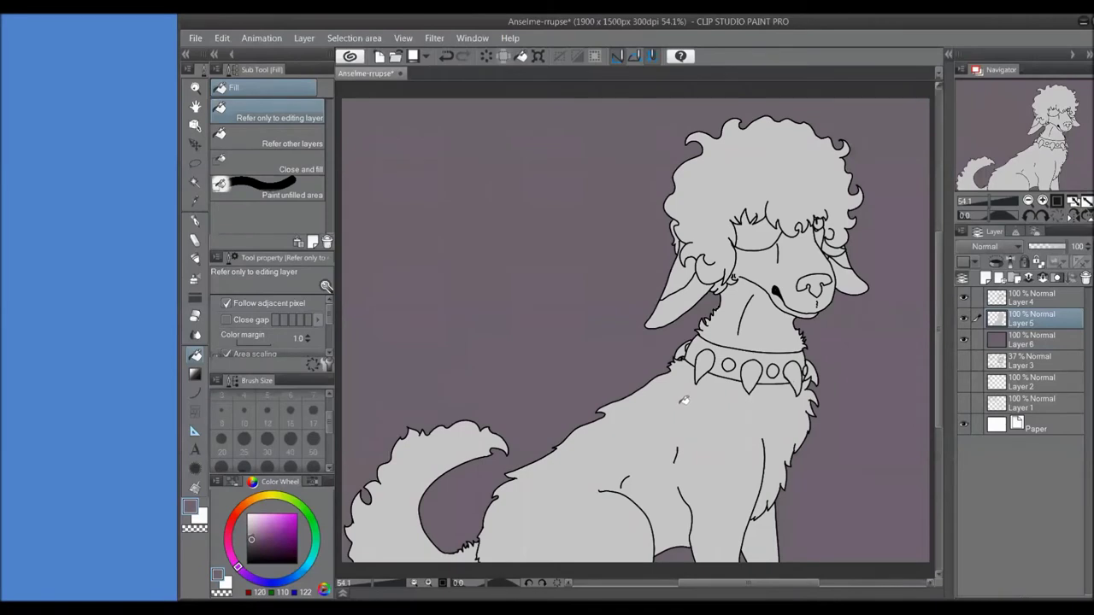
pyautogui.click(193, 260)
pyautogui.click(245, 89)
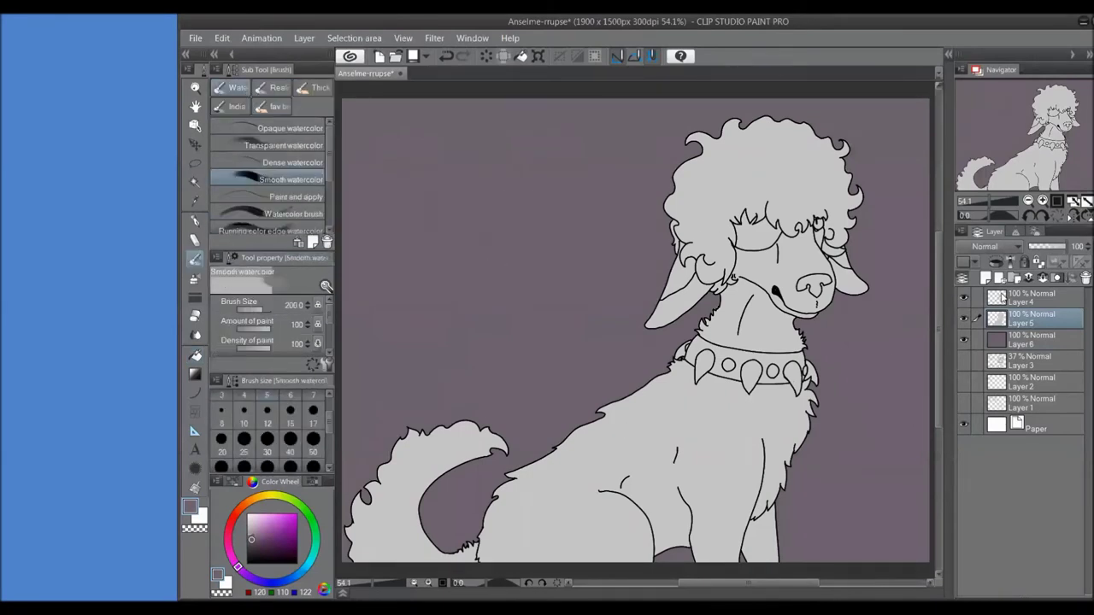
pyautogui.click(1001, 276)
pyautogui.click(195, 355)
pyautogui.click(282, 137)
# - Fill the dog's body, legs, neck, face and upper ears with cream (RGB 247, 242, 207)
pyautogui.click(266, 498)
pyautogui.click(258, 517)
pyautogui.click(646, 429)
pyautogui.hotkey('ctrl', 'z')
pyautogui.click(603, 472)
pyautogui.click(763, 511)
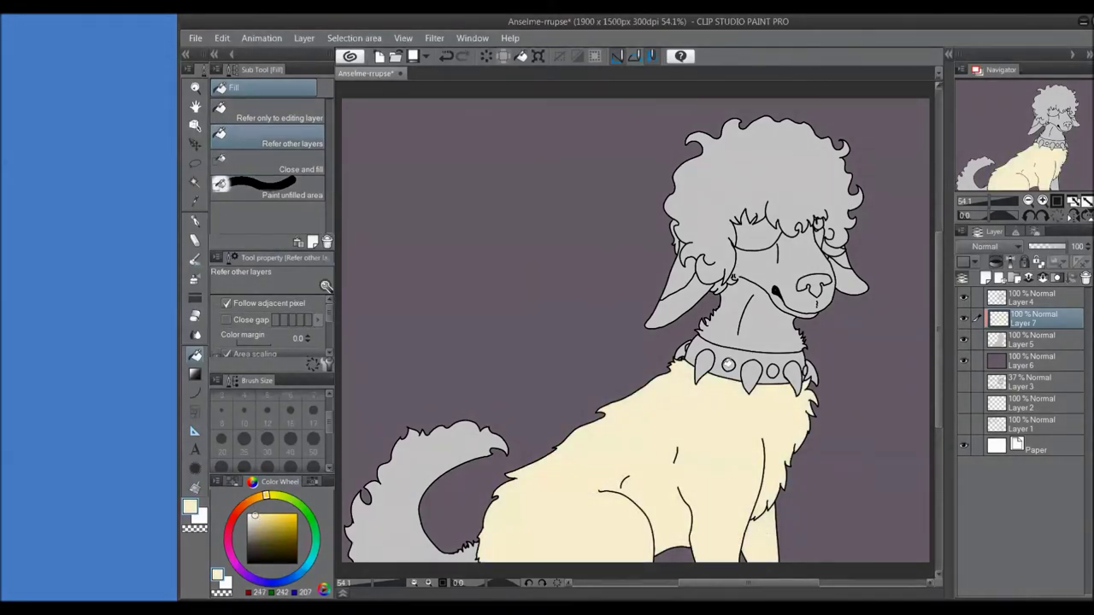
pyautogui.click(762, 330)
pyautogui.click(713, 275)
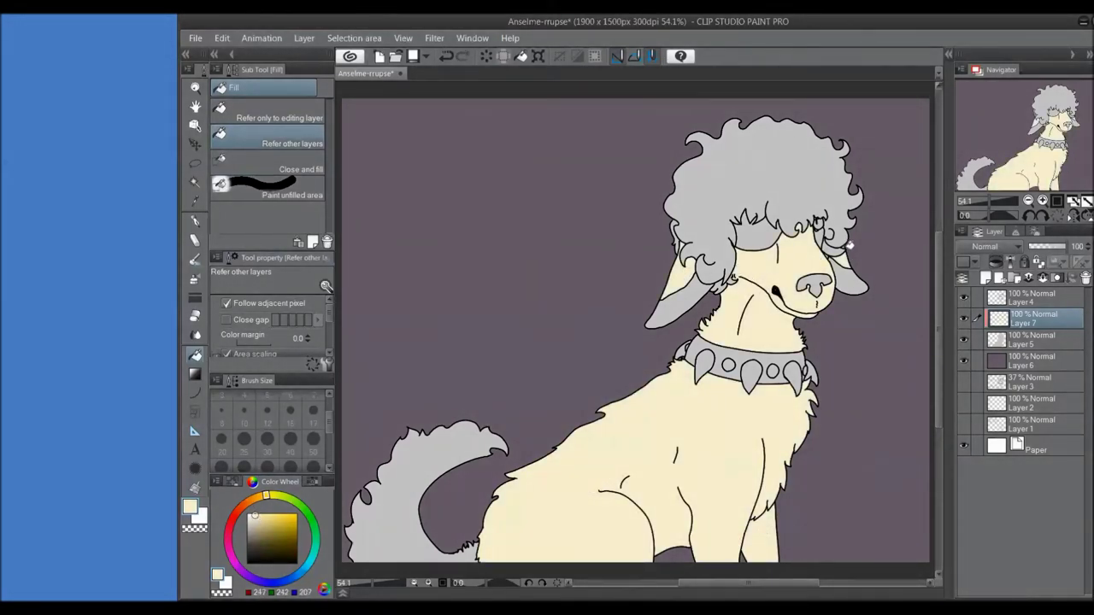
pyautogui.scroll(5, 816, 244)
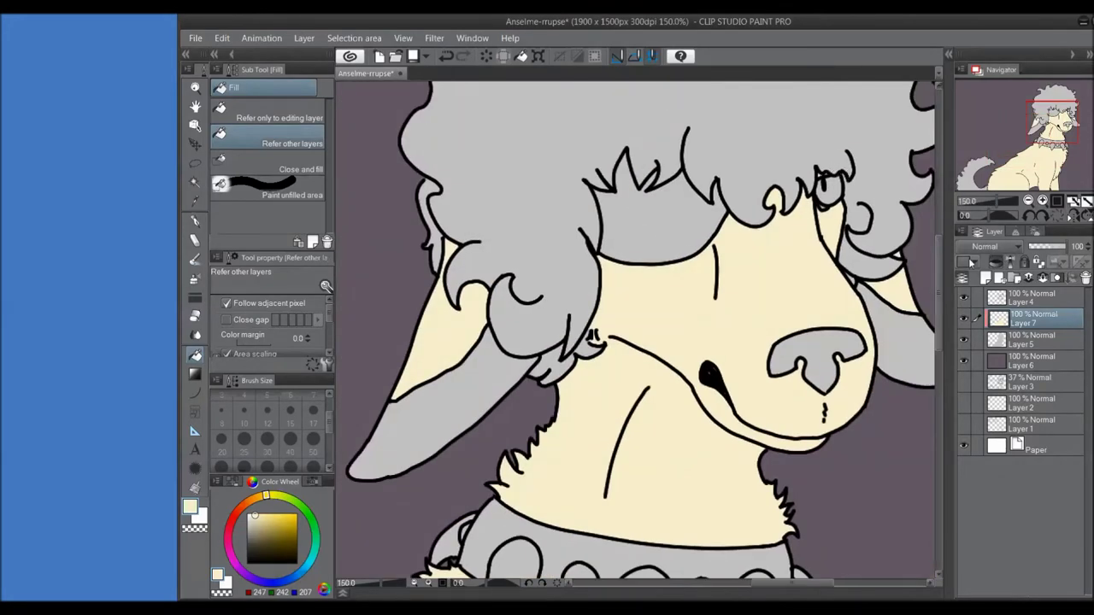
pyautogui.scroll(-4, 635, 333)
# - Fill the tail and the curly head hair with near-black (RGB 49, 48, 45)
pyautogui.click(250, 551)
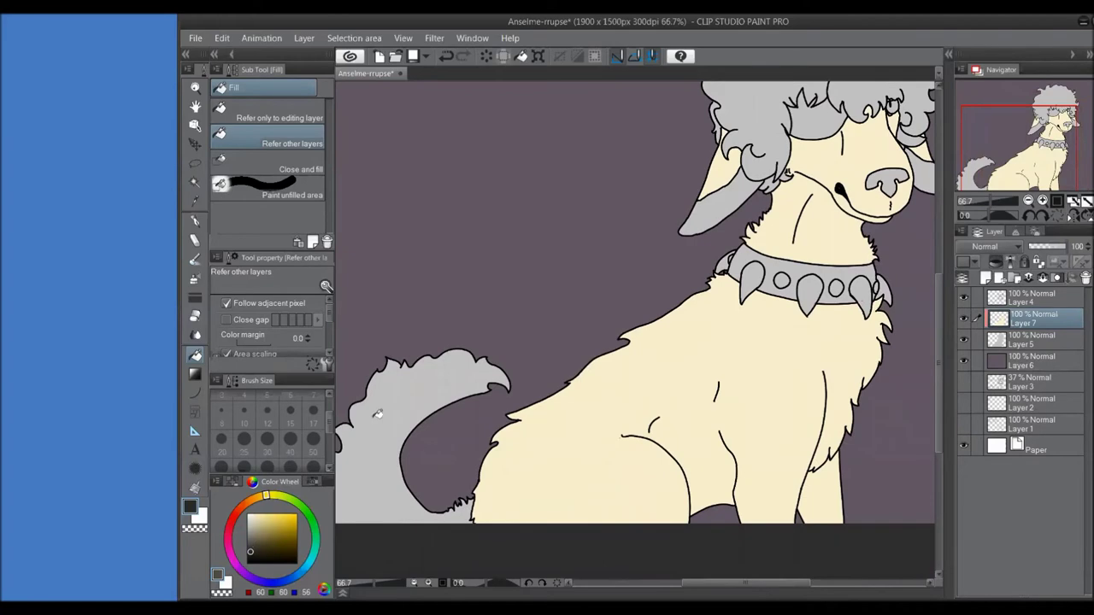
pyautogui.click(250, 560)
pyautogui.click(427, 402)
pyautogui.scroll(3, 540, 337)
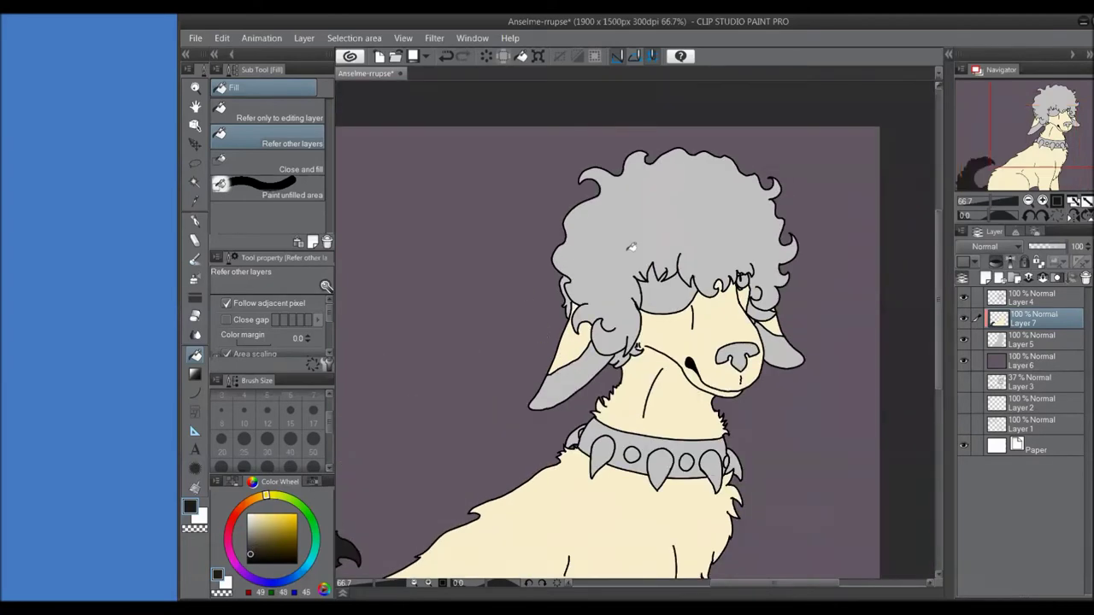
pyautogui.click(631, 247)
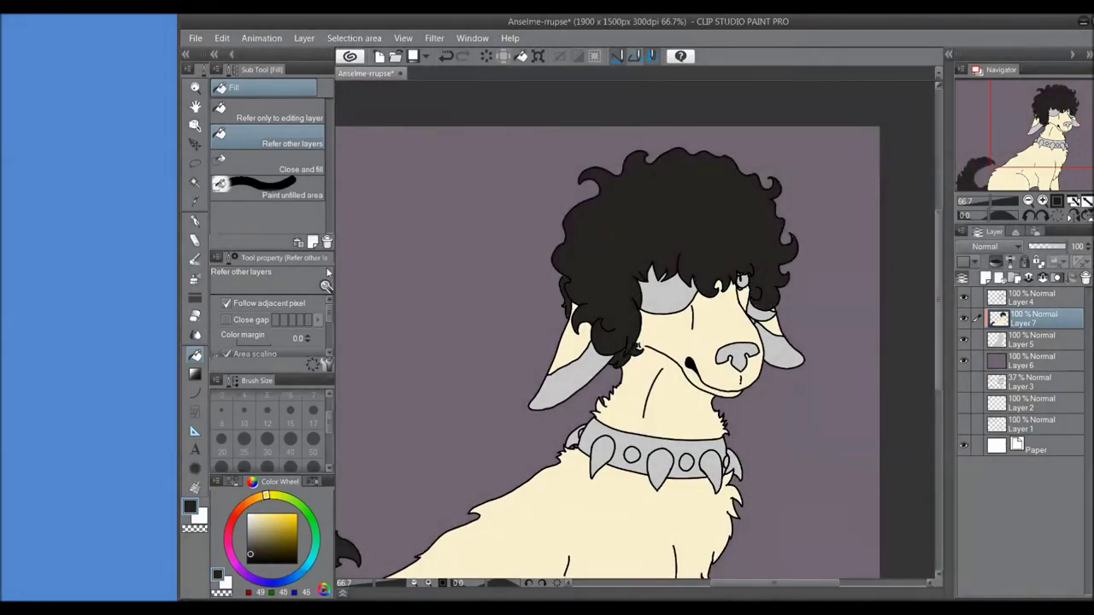
# - Touch up the fur edge where the tail meets the body using the size 10 Smooth watercolor brush and sampled cream
pyautogui.press('b')
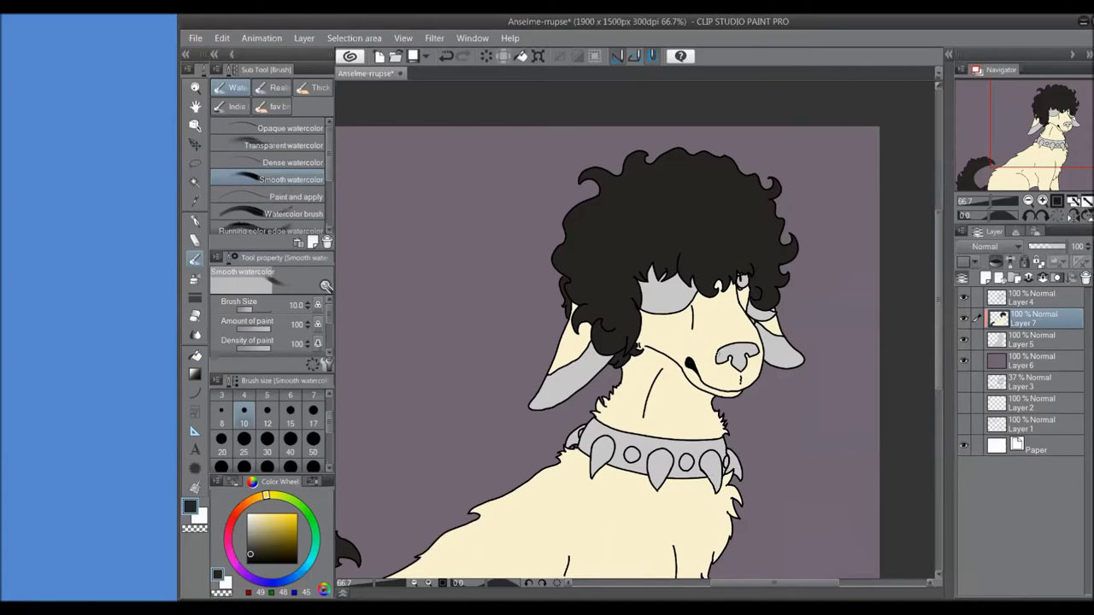
pyautogui.moveTo(511, 359); pyautogui.dragTo(745, 281)
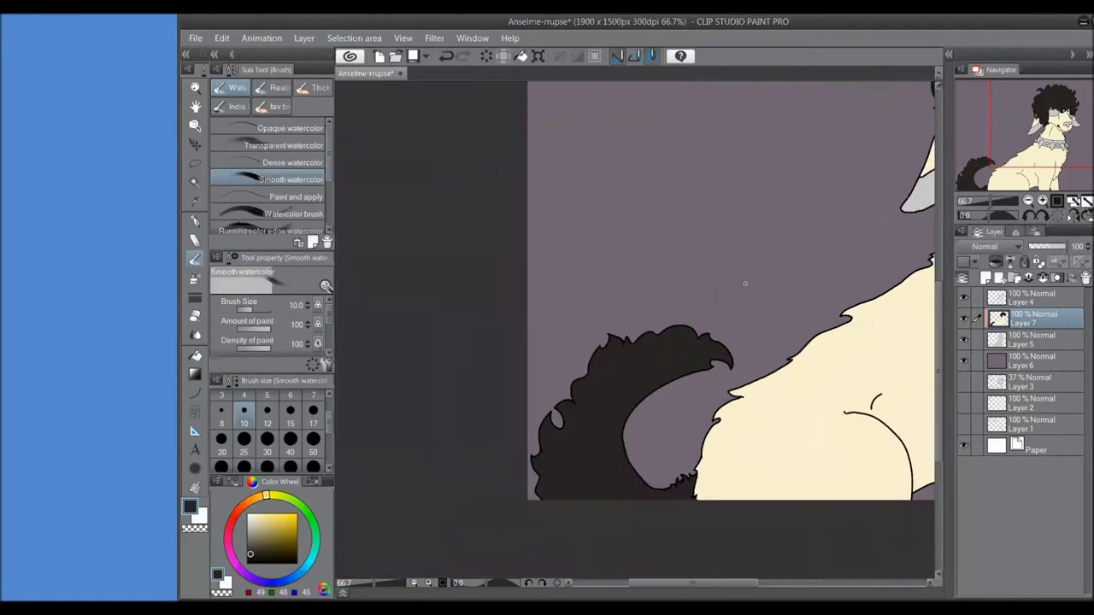
pyautogui.keyDown('alt'); pyautogui.click(707, 474); pyautogui.keyUp('alt')
pyautogui.moveTo(701, 468); pyautogui.dragTo(380, 370)
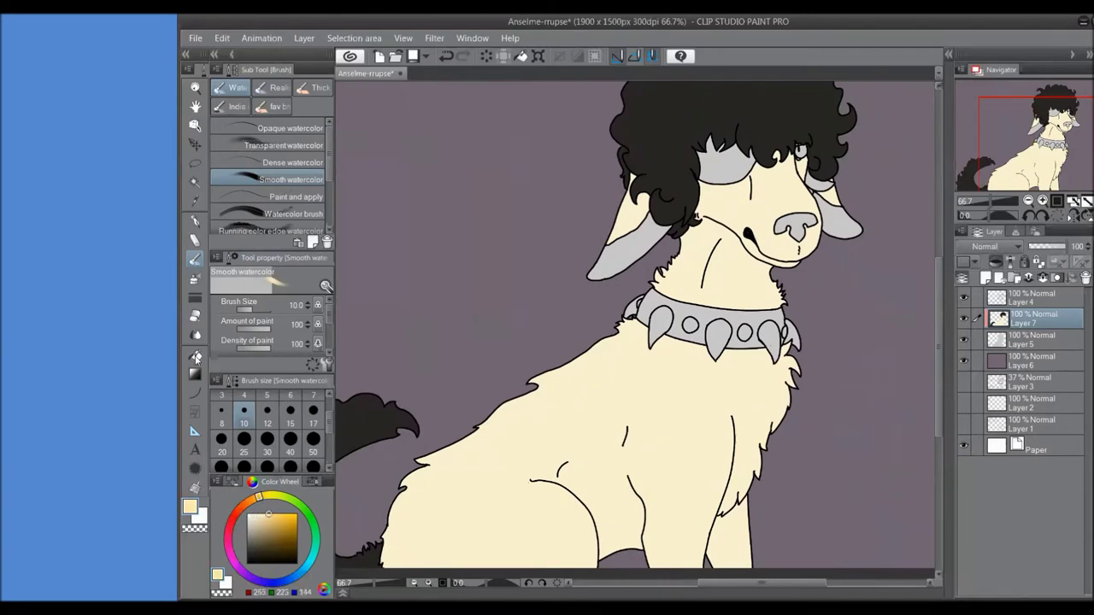
# - Fill the lower parts of both ears and the nose with golden tan (RGB 221, 188, 107)
pyautogui.click(196, 358)
pyautogui.click(275, 519)
pyautogui.click(619, 253)
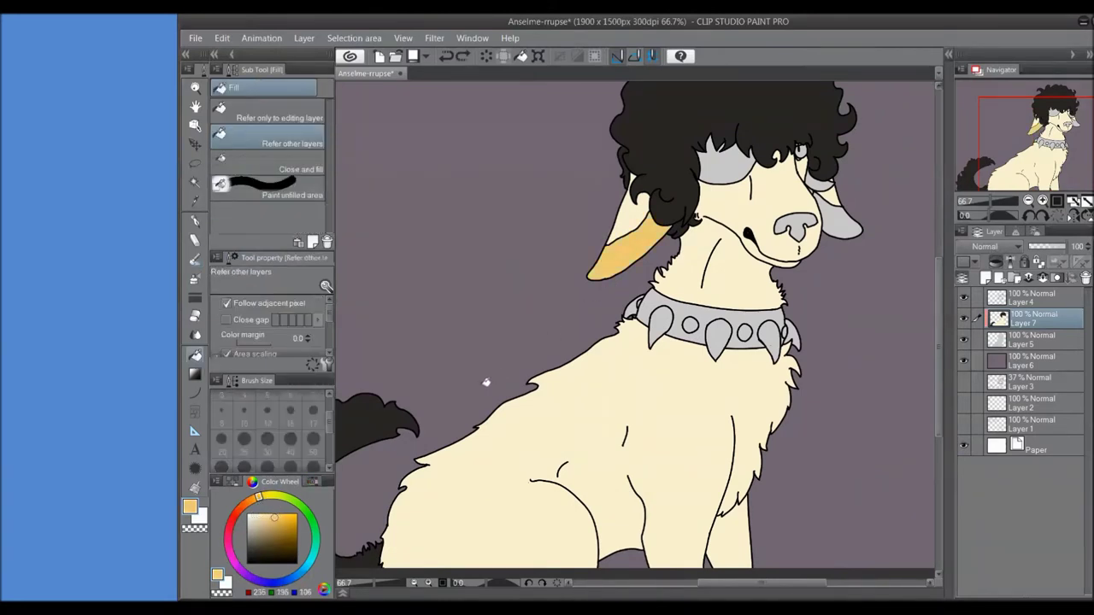
pyautogui.click(272, 519)
pyautogui.click(622, 248)
pyautogui.click(273, 521)
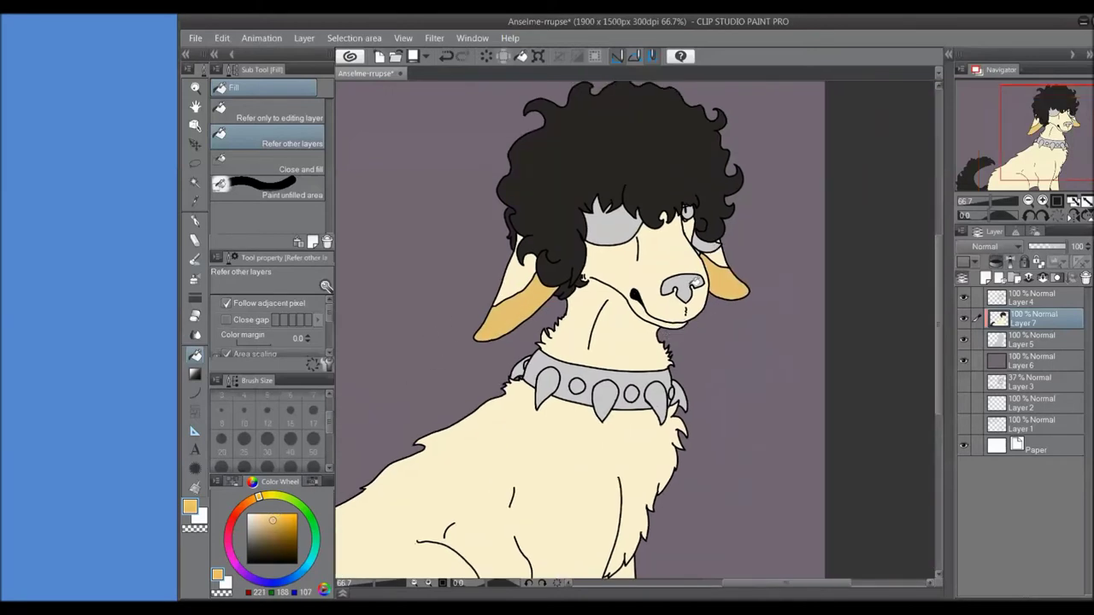
# - Fill the patch under the bangs with near-black (RGB 31, 31, 31) and the gray curl by the far ear with the hair color
pyautogui.click(247, 557)
pyautogui.click(615, 242)
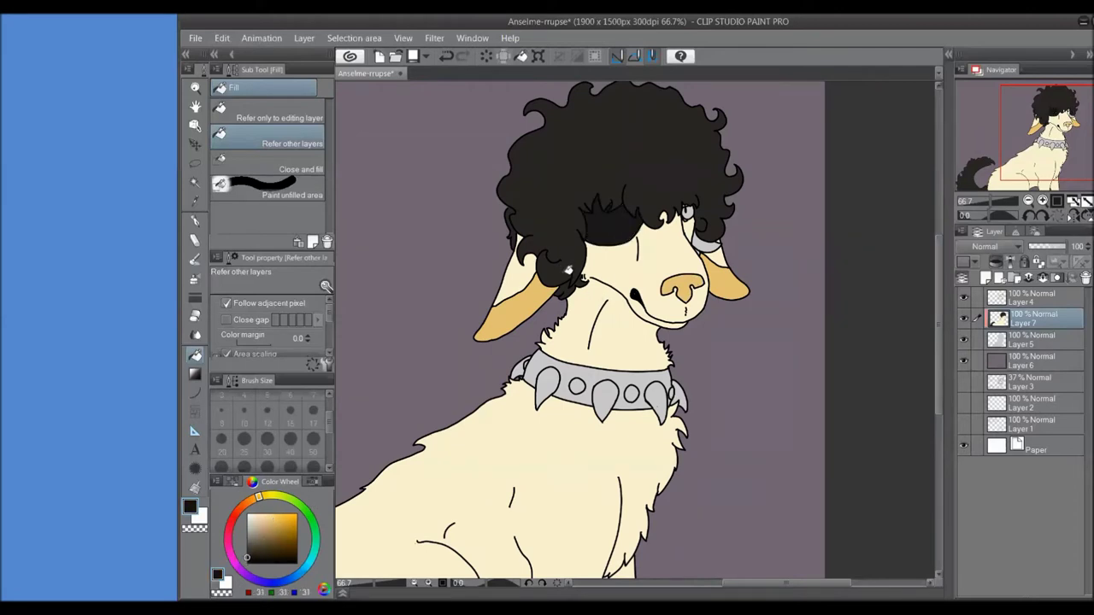
pyautogui.keyDown('alt'); pyautogui.click(715, 197); pyautogui.keyUp('alt')
pyautogui.click(708, 245)
# - Fill the collar band with golden yellow (RGB 242, 198, 56)
pyautogui.click(284, 514)
pyautogui.click(286, 517)
# - Try several cream shades as the fill for the first front spike on the collar, undoing each one
pyautogui.click(256, 509)
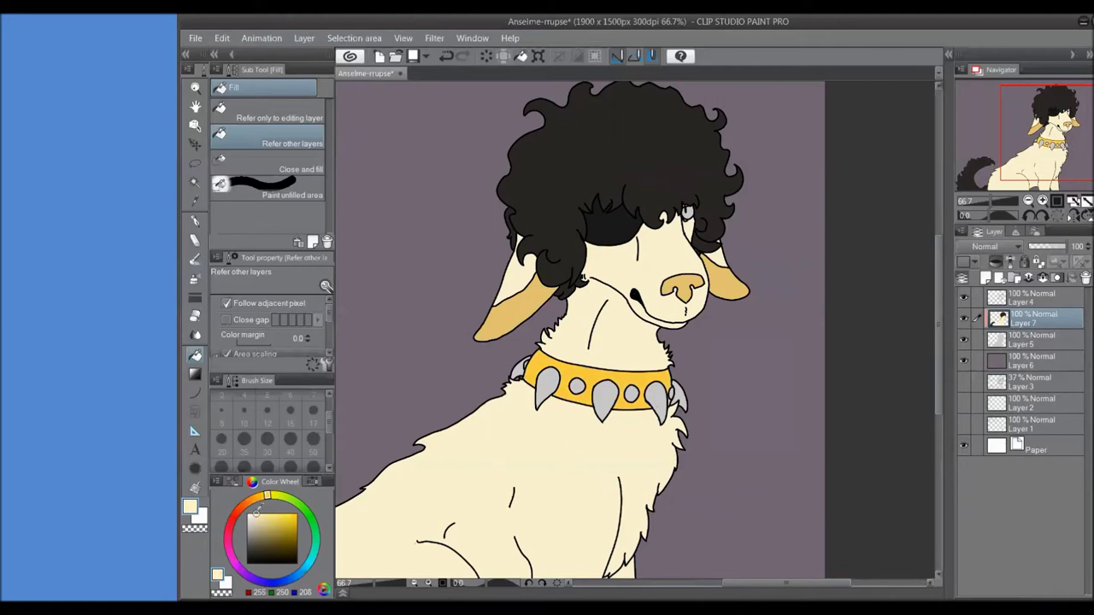
pyautogui.click(547, 389)
pyautogui.hotkey('ctrl', 'z')
pyautogui.click(253, 519)
pyautogui.click(547, 388)
pyautogui.hotkey('ctrl', 'z')
pyautogui.click(255, 517)
pyautogui.click(548, 388)
pyautogui.hotkey('ctrl', 'z')
pyautogui.click(547, 389)
pyautogui.hotkey('ctrl', 'z')
pyautogui.click(254, 515)
pyautogui.click(547, 389)
pyautogui.hotkey('ctrl', 'z')
pyautogui.click(547, 389)
pyautogui.hotkey('ctrl', 'z')
pyautogui.hotkey('ctrl', 'y')
pyautogui.hotkey('ctrl', 'z')
pyautogui.hotkey('ctrl', 'y')
pyautogui.hotkey('ctrl', 'z')
# - Fill the collar spikes with pale beige (RGB 232, 222, 213)
pyautogui.click(250, 500)
pyautogui.hotkey('ctrl', 'y')
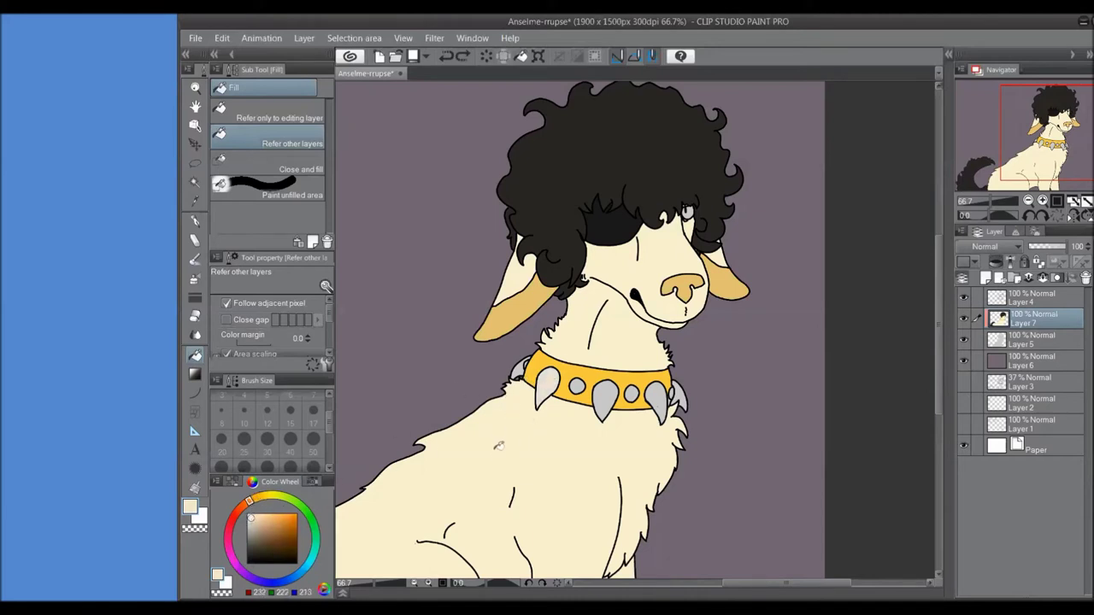
pyautogui.click(520, 369)
pyautogui.click(603, 398)
pyautogui.click(659, 402)
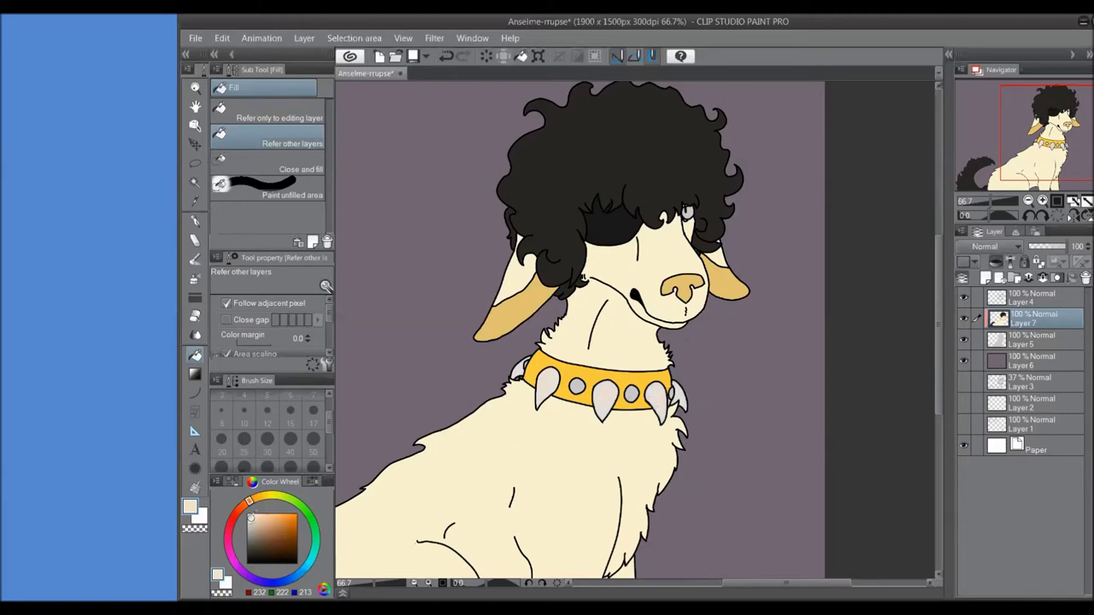
# - Fill the round collar studs with a warm off-white and sample the collar's golden yellow for its far edge
pyautogui.moveTo(250, 502); pyautogui.dragTo(268, 494)
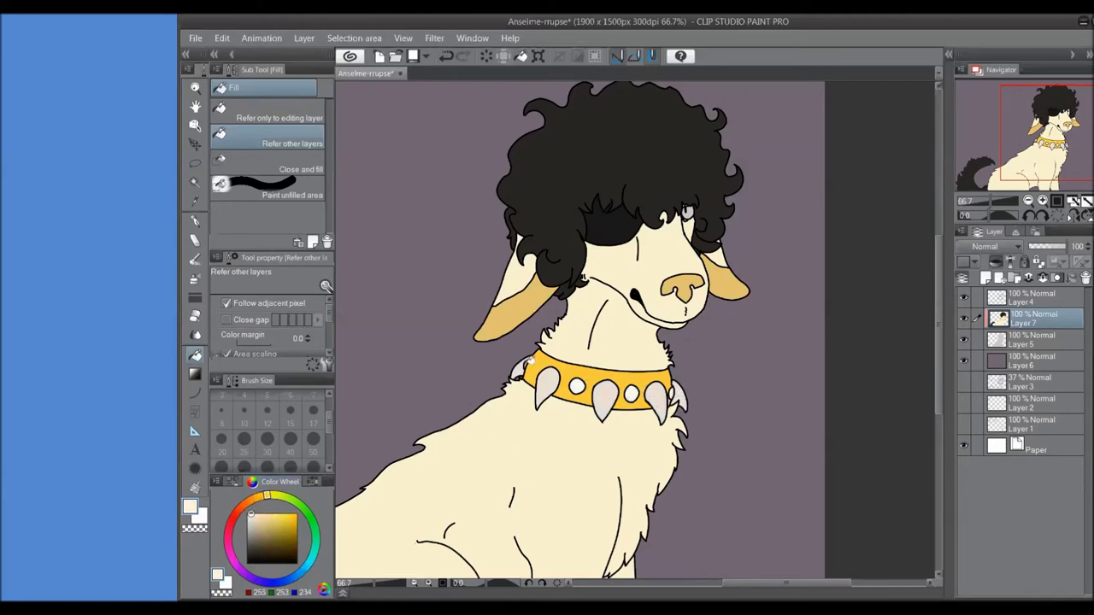
pyautogui.keyDown('alt'); pyautogui.click(674, 395); pyautogui.keyUp('alt')
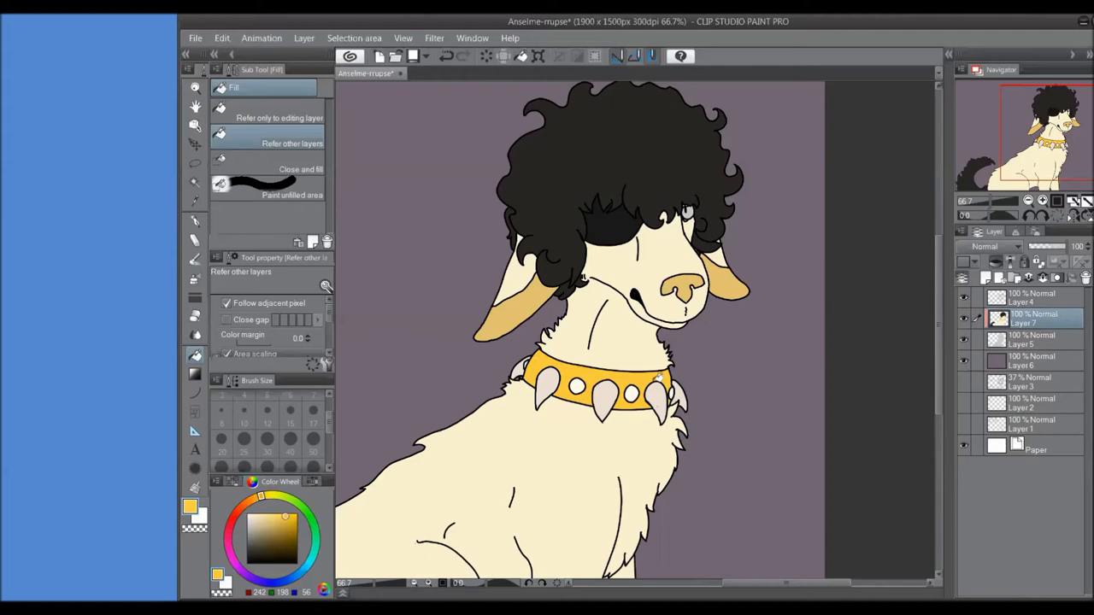
# - Fill the dog's visible eye with white (RGB 255, 255, 255), undoing the earlier fill attempt
pyautogui.keyDown('alt'); pyautogui.click(645, 238); pyautogui.keyUp('alt')
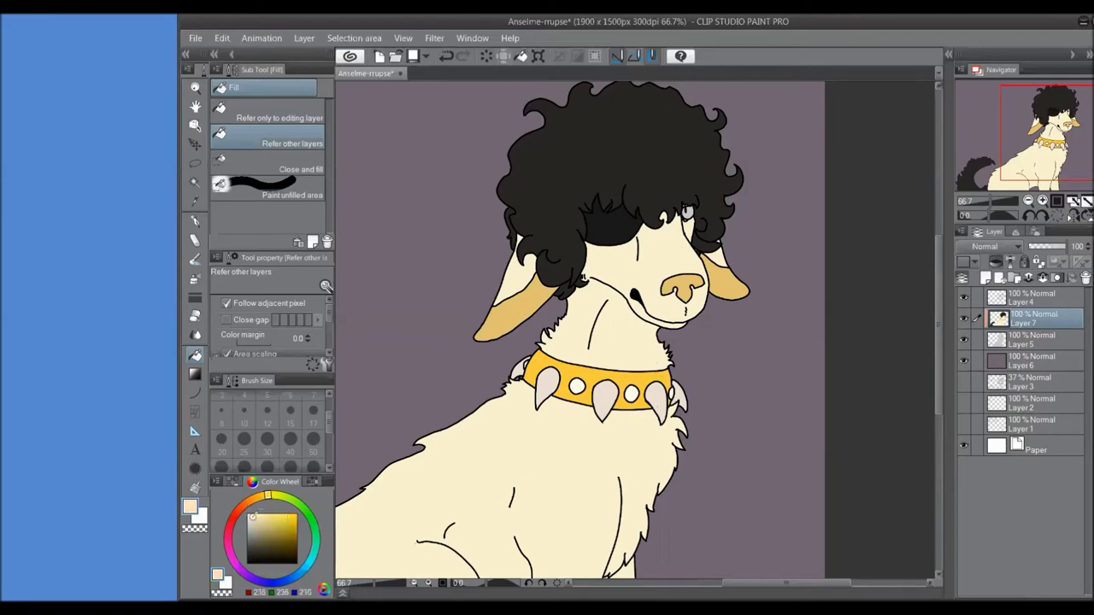
pyautogui.keyDown('alt'); pyautogui.click(688, 214); pyautogui.keyUp('alt')
pyautogui.hotkey('ctrl', 'z')
pyautogui.scroll(3, 691, 210)
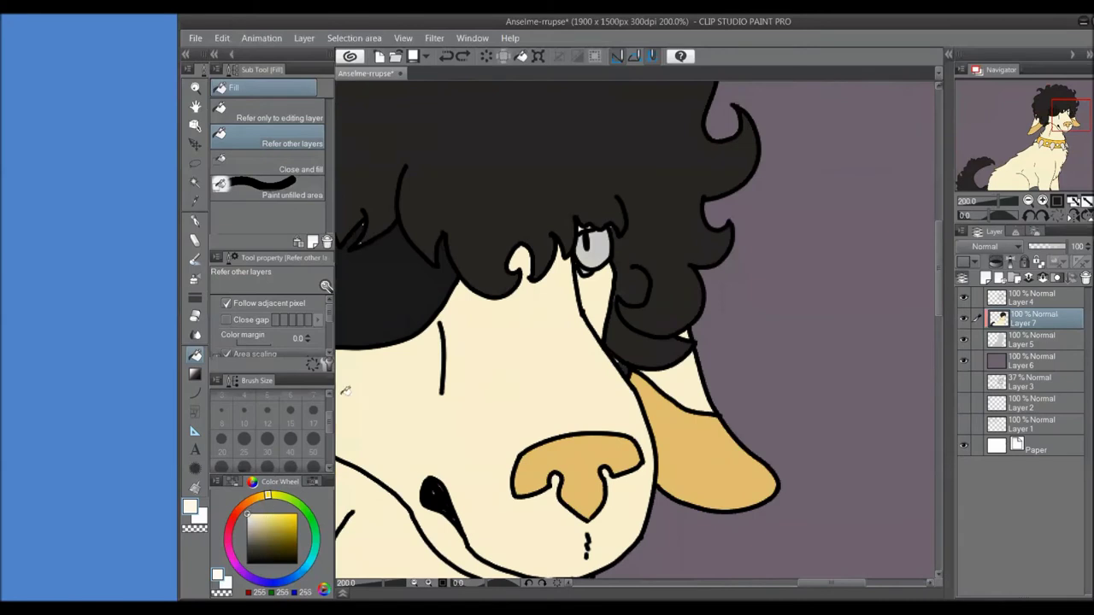
pyautogui.click(593, 246)
# - Paint the small inner corner below the eye soft pink (RGB 235, 186, 175) with the Smooth watercolor brush
pyautogui.moveTo(230, 535); pyautogui.dragTo(238, 510)
pyautogui.click(260, 518)
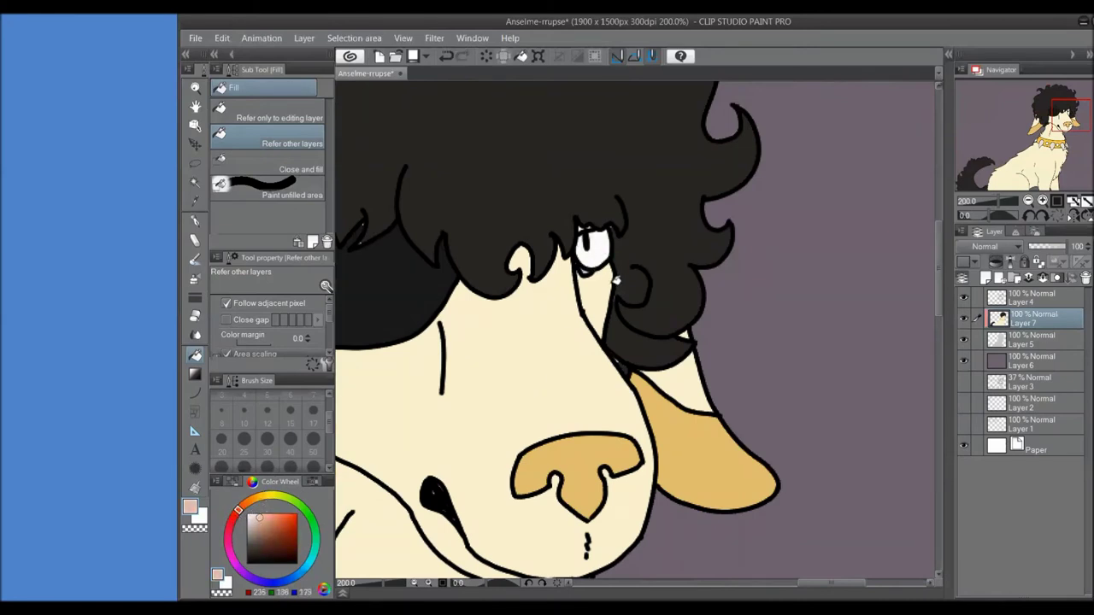
pyautogui.click(195, 258)
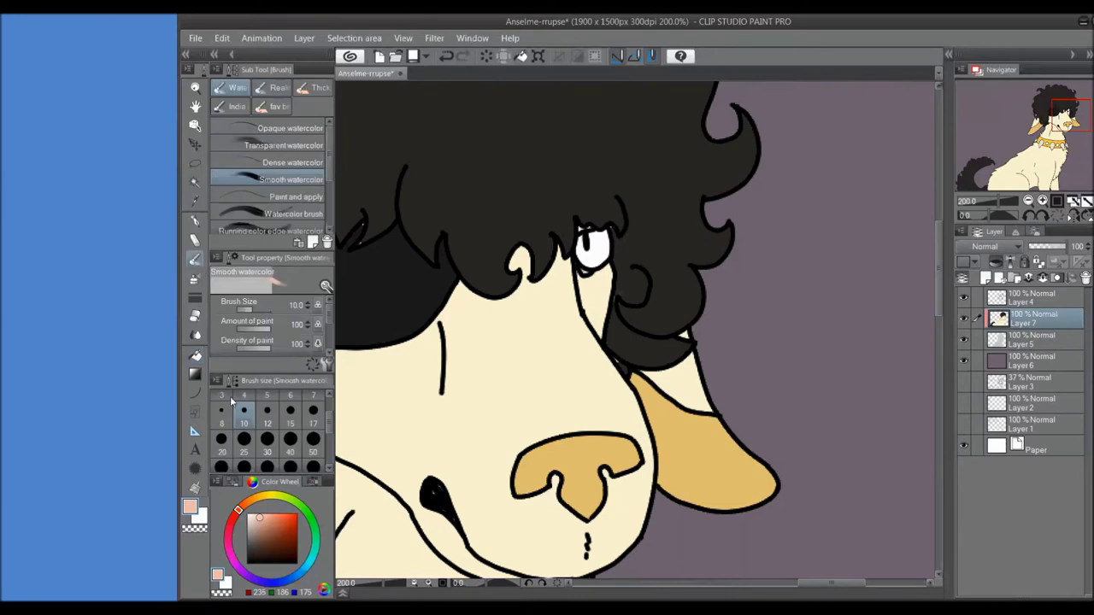
# - Sample the dark hair color and touch up unfilled gaps around the curly hair with the brush at size 5
pyautogui.keyDown('alt'); pyautogui.click(643, 250); pyautogui.keyUp('alt')
pyautogui.moveTo(607, 212); pyautogui.dragTo(737, 252)
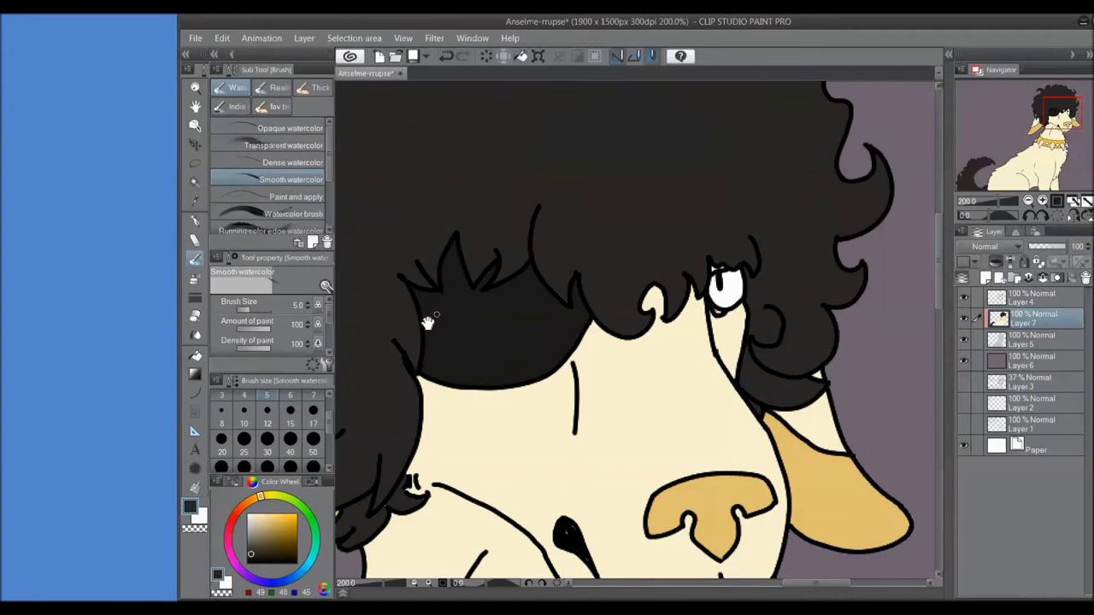
pyautogui.moveTo(448, 293); pyautogui.dragTo(580, 234)
pyautogui.moveTo(564, 102)
pyautogui.mouseDown()
pyautogui.moveTo(591, 299)
pyautogui.moveTo(671, 333)
pyautogui.mouseUp()
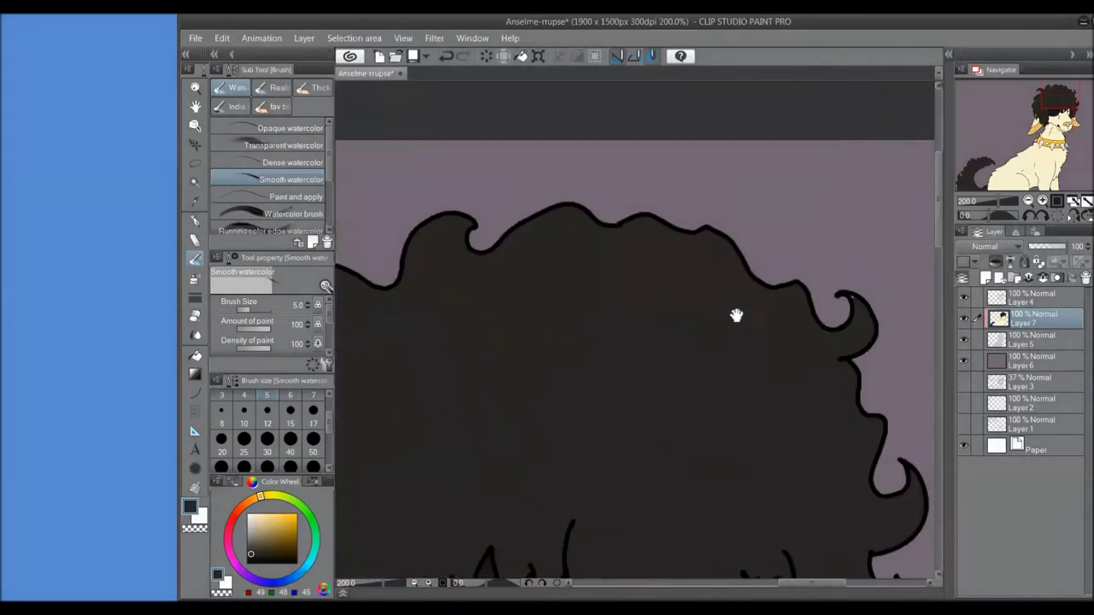
pyautogui.moveTo(853, 297); pyautogui.dragTo(515, 306)
# - Clean up the tail's line art on Layer 4 with a transparent Marker pen and touch up its dark fill on Layer 7
pyautogui.hotkey('alt', ']')
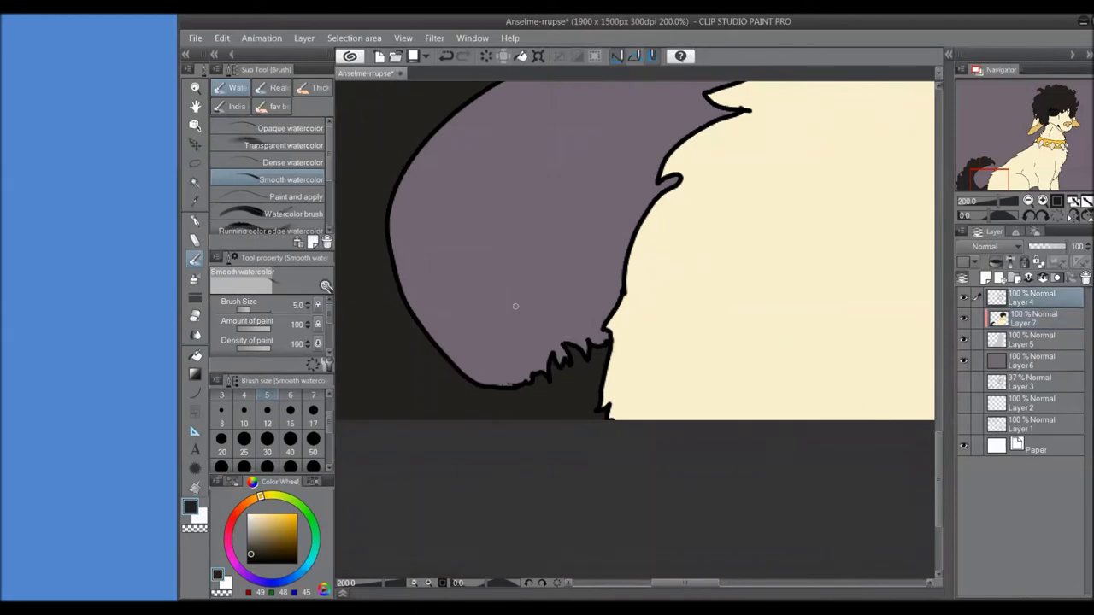
pyautogui.press('b')
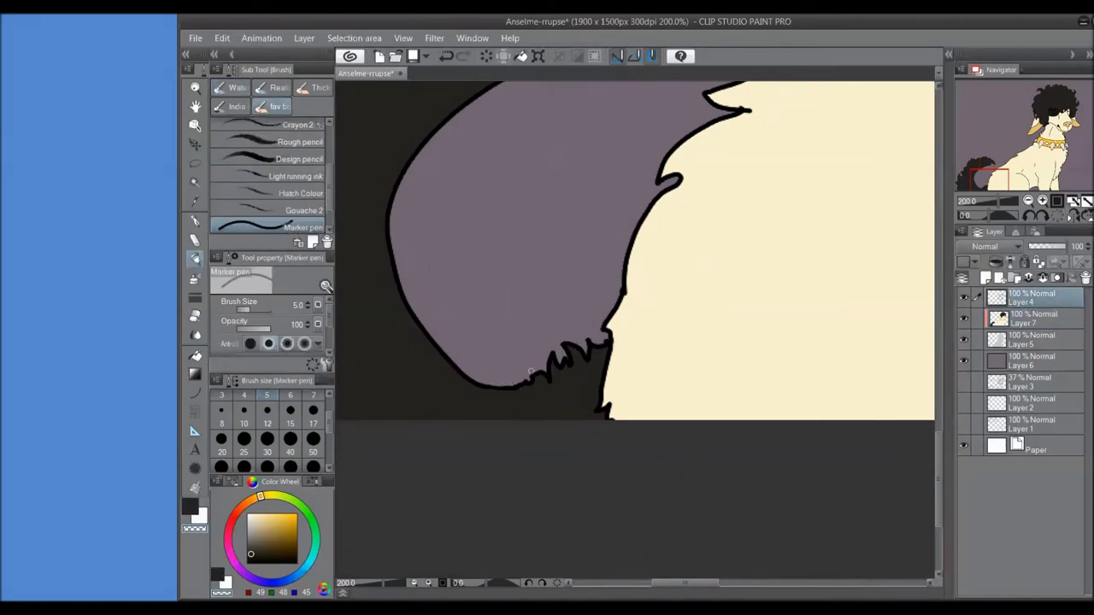
pyautogui.press('b')
pyautogui.moveTo(359, 247); pyautogui.dragTo(739, 242)
pyautogui.click(1018, 322)
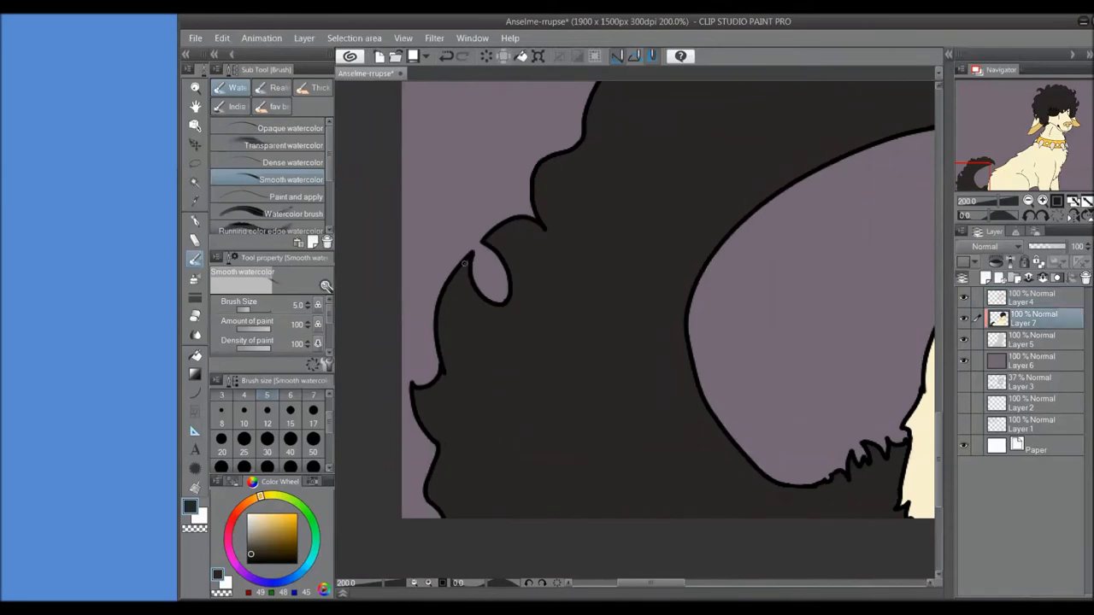
pyautogui.moveTo(638, 324); pyautogui.dragTo(789, 268)
# - Erase stray marks from the body and chest line art on Layer 4 using the Marker pen with transparent color
pyautogui.hotkey('alt', ']')
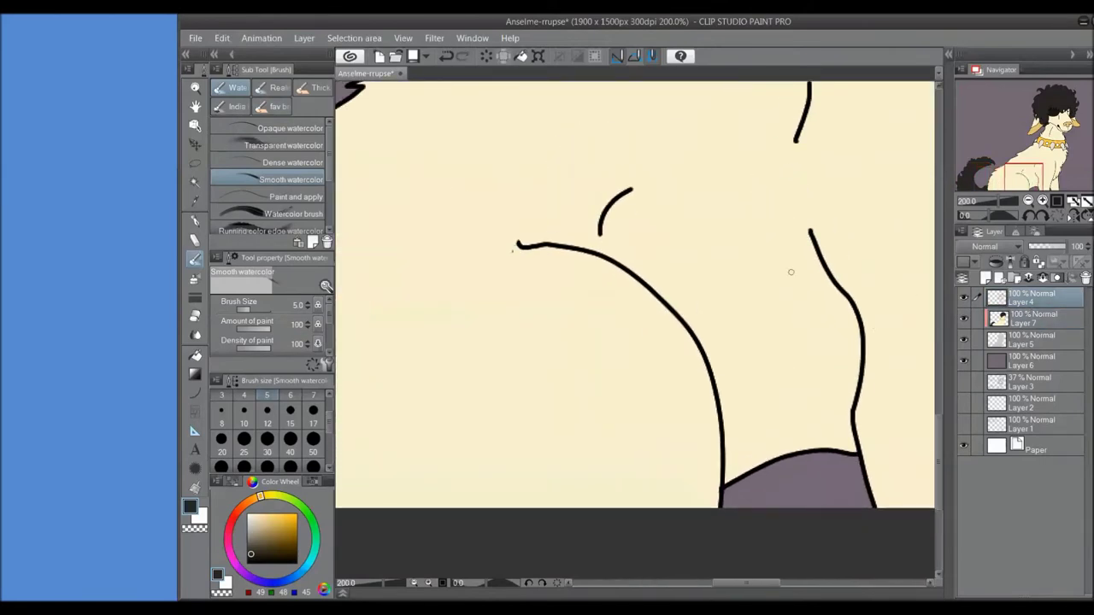
pyautogui.click(276, 106)
pyautogui.hscroll(10, 553, 270)
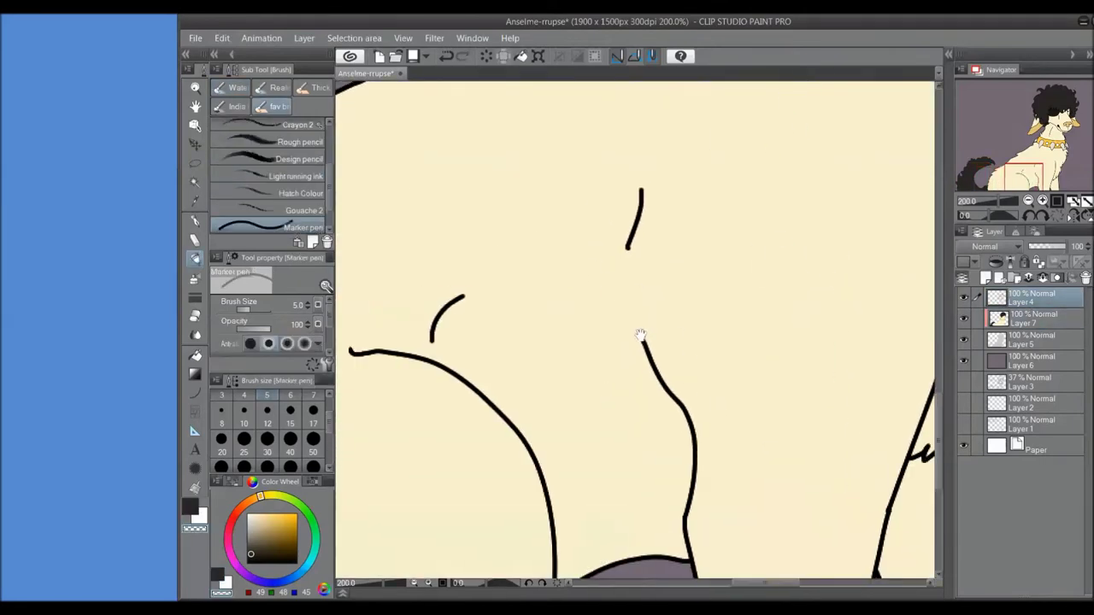
pyautogui.scroll(2, 820, 274)
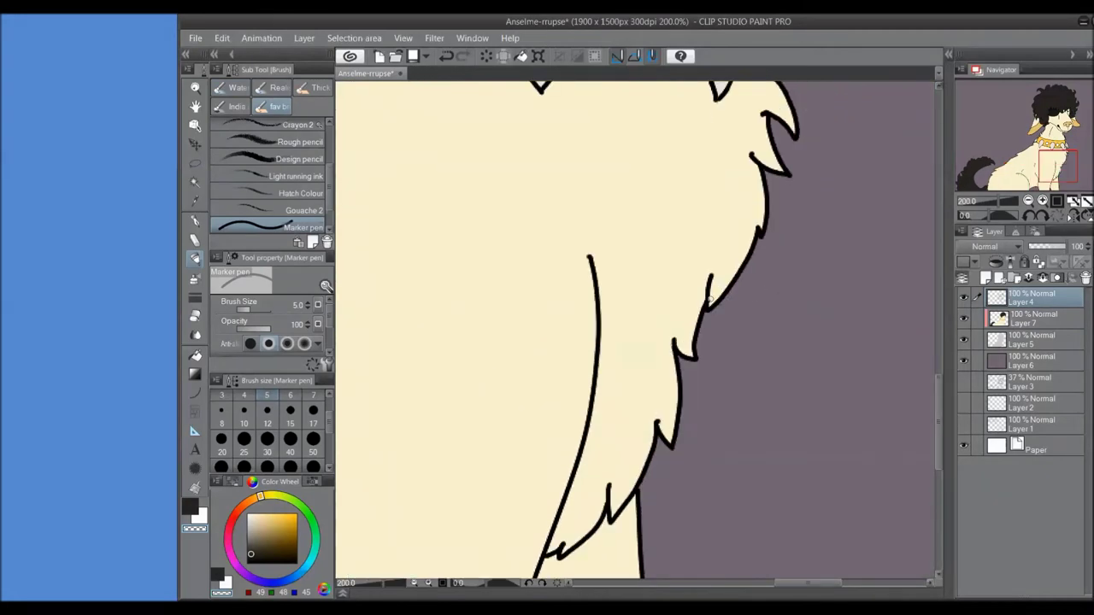
pyautogui.scroll(3, 721, 348)
# - Sample the outline black and touch up the line art around the collar and its spikes on Layer 4
pyautogui.keyDown('alt'); pyautogui.click(658, 224); pyautogui.keyUp('alt')
pyautogui.hotkey('ctrl', 'z')
pyautogui.keyDown('alt'); pyautogui.click(658, 222); pyautogui.keyUp('alt')
pyautogui.keyDown('alt'); pyautogui.click(633, 202); pyautogui.keyUp('alt')
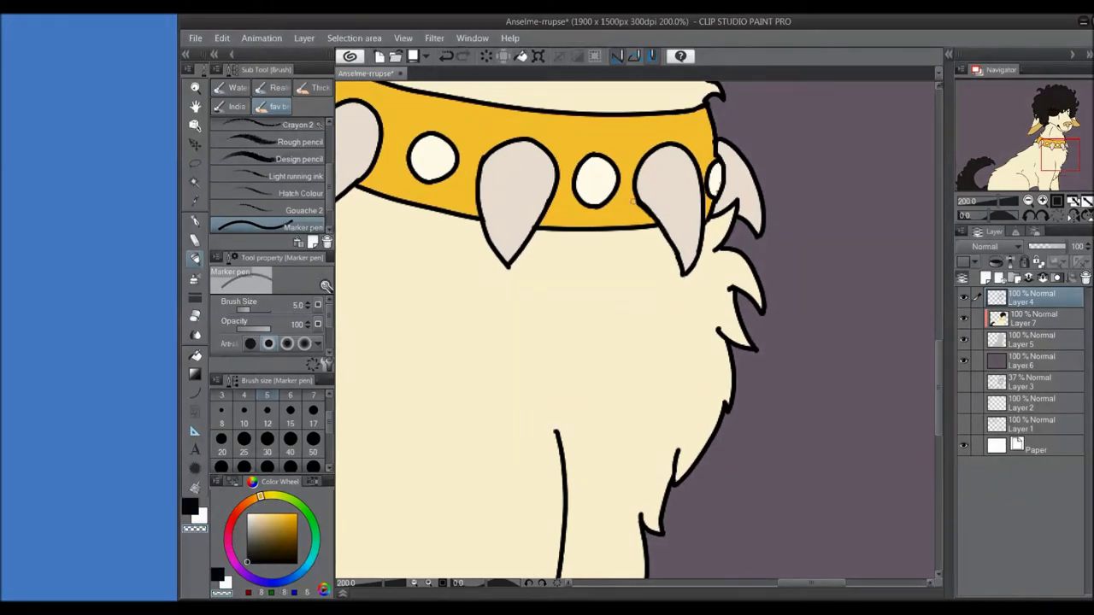
pyautogui.keyDown('alt'); pyautogui.click(718, 154); pyautogui.keyUp('alt')
pyautogui.moveTo(727, 136); pyautogui.dragTo(645, 440)
pyautogui.scroll(-5, 646, 440)
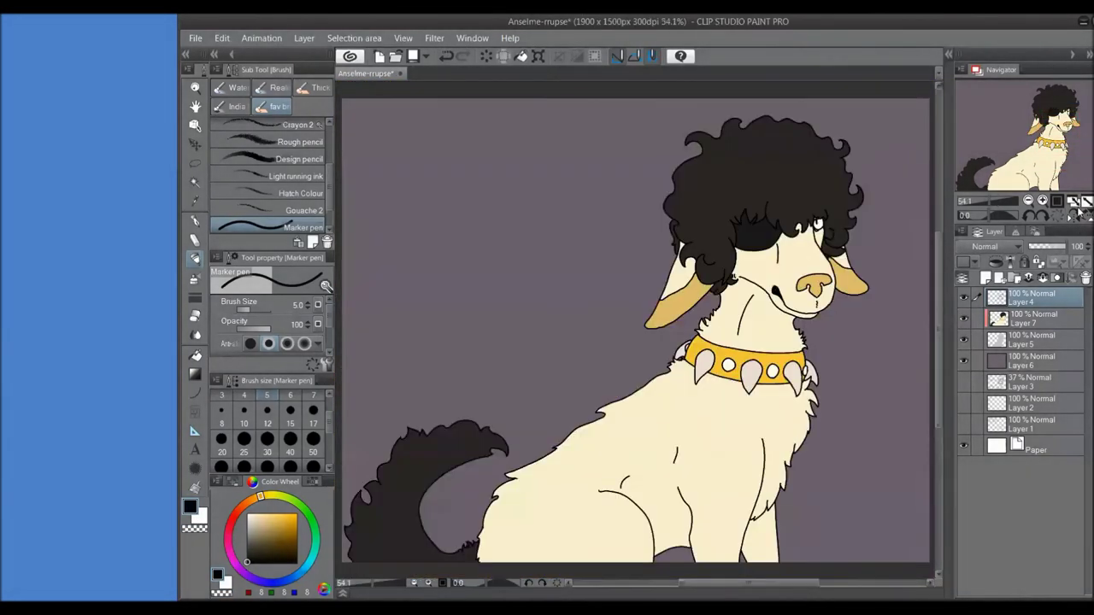
# - Paint the iris on Layer 7 dark reddish brown (RGB 69, 35, 26) with the Smooth watercolor brush at size 5
pyautogui.click(237, 87)
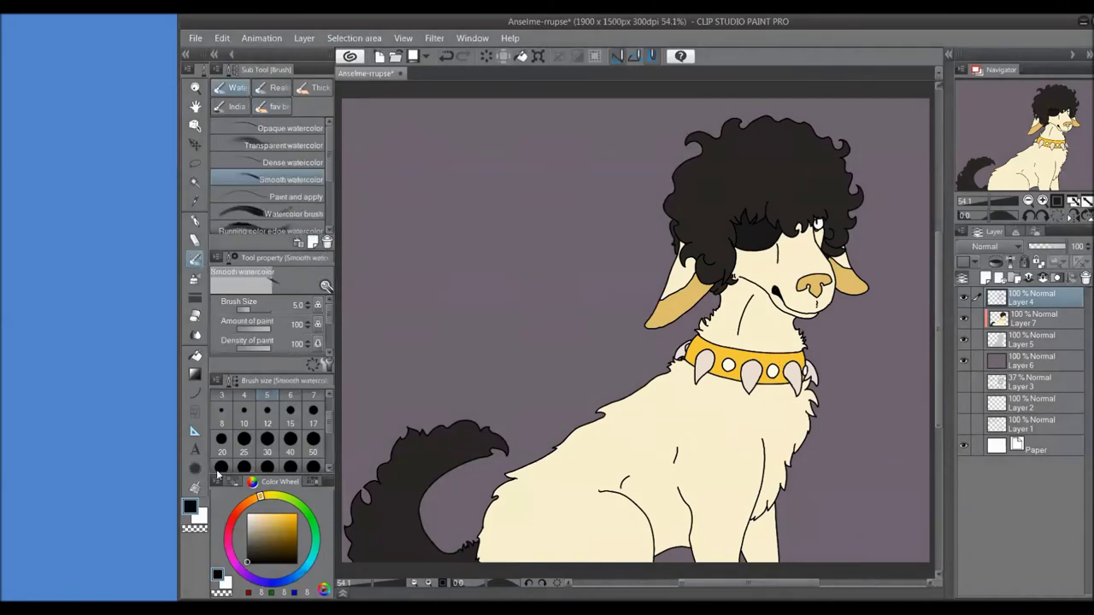
pyautogui.click(239, 511)
pyautogui.click(276, 547)
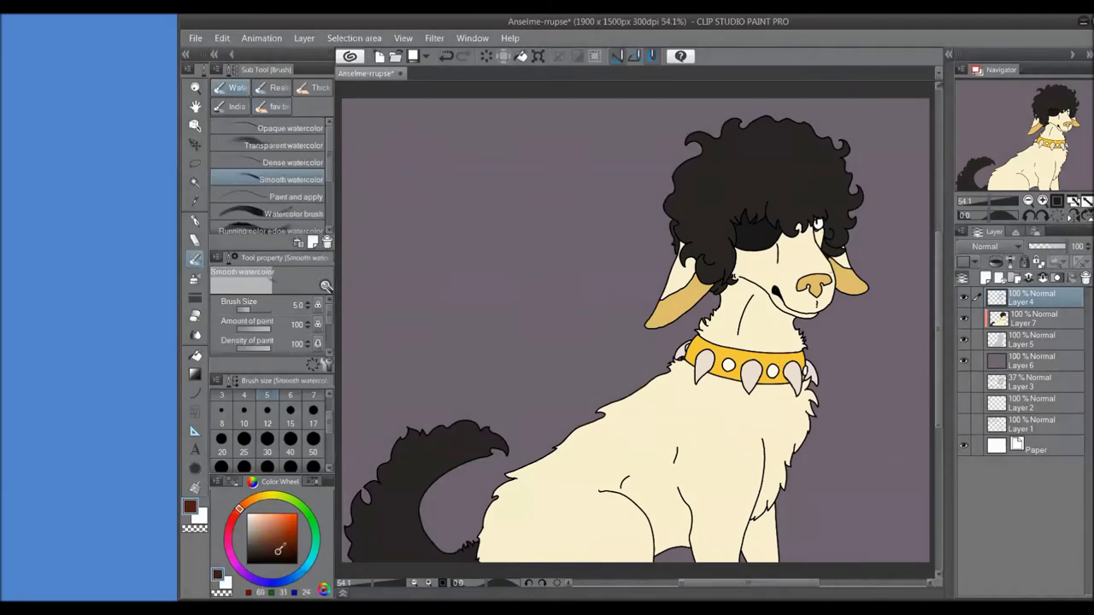
pyautogui.click(1042, 202)
pyautogui.click(1041, 202)
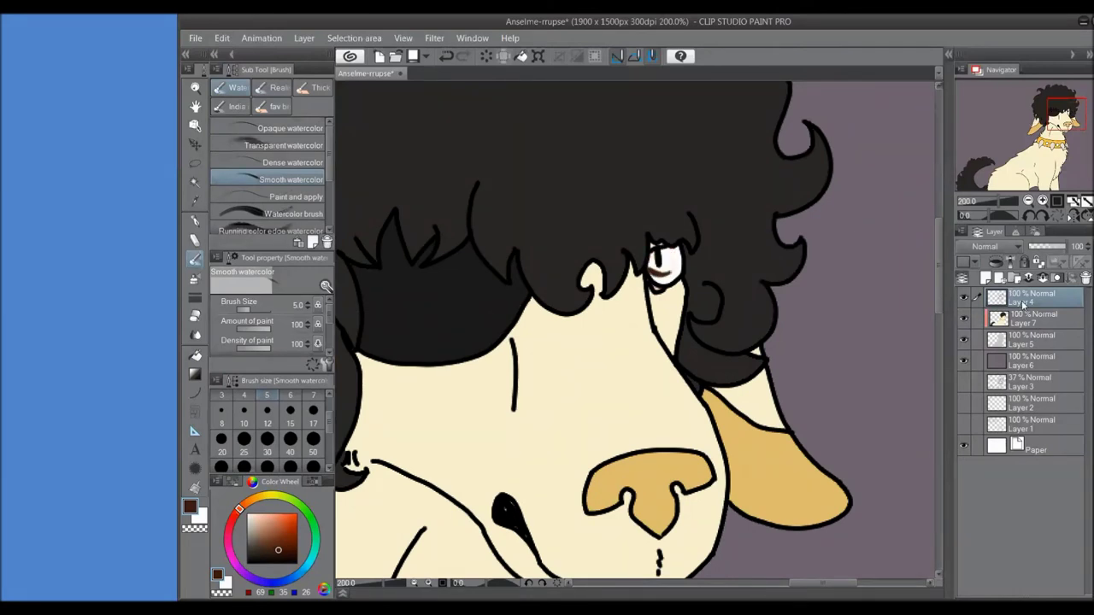
pyautogui.click(1022, 318)
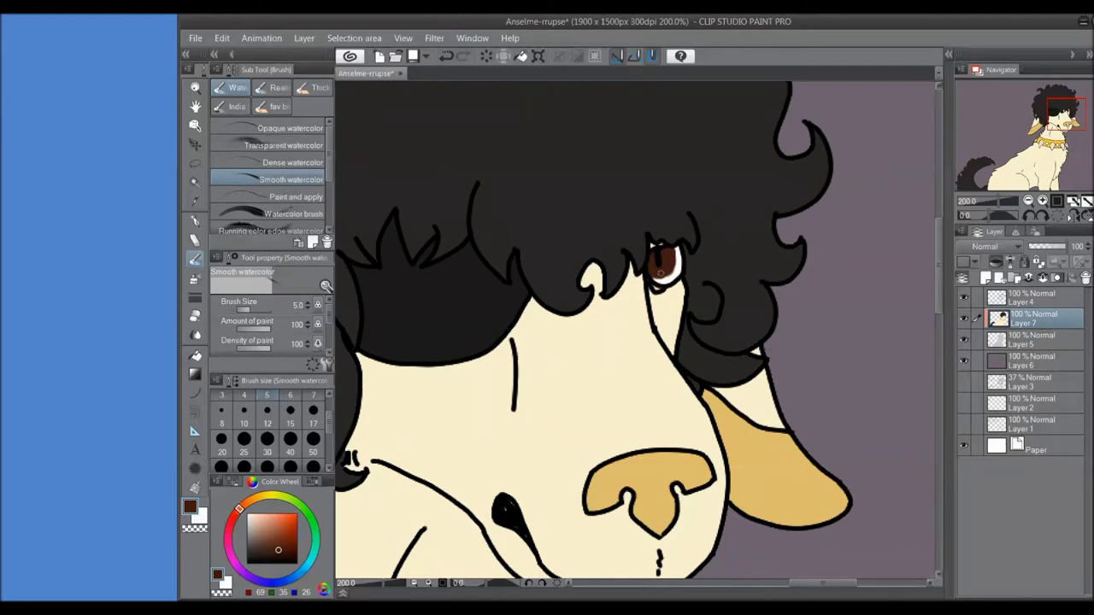
# - Brush golden brown (RGB 122, 90, 17) into the iris around the pupil, undoing the first strokes
pyautogui.click(282, 556)
pyautogui.moveTo(282, 555); pyautogui.dragTo(281, 549)
pyautogui.moveTo(240, 509); pyautogui.dragTo(258, 497)
pyautogui.click(280, 541)
pyautogui.click(290, 540)
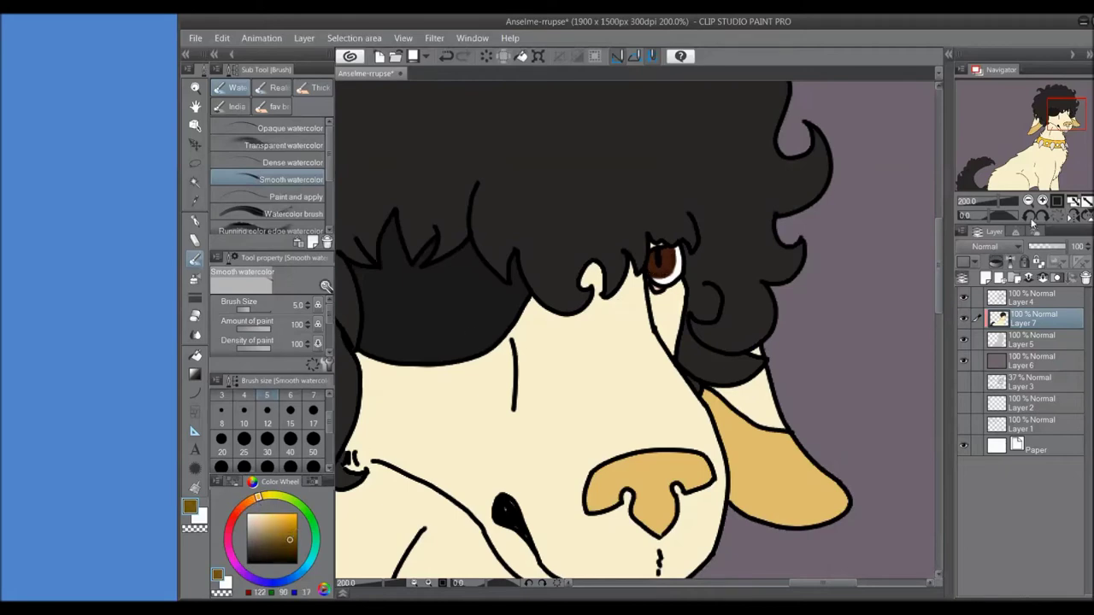
pyautogui.scroll(5, 680, 253)
pyautogui.moveTo(615, 282); pyautogui.dragTo(615, 334)
pyautogui.hotkey('ctrl', 'z')
pyautogui.hotkey('ctrl', 'z')
pyautogui.moveTo(570, 274)
pyautogui.mouseDown()
pyautogui.moveTo(589, 306)
pyautogui.moveTo(615, 256)
pyautogui.moveTo(590, 266)
pyautogui.moveTo(600, 323)
pyautogui.moveTo(616, 259)
pyautogui.moveTo(581, 276)
pyautogui.mouseUp()
# - Blend a saturated reddish brown into the iris and save the file
pyautogui.click(238, 509)
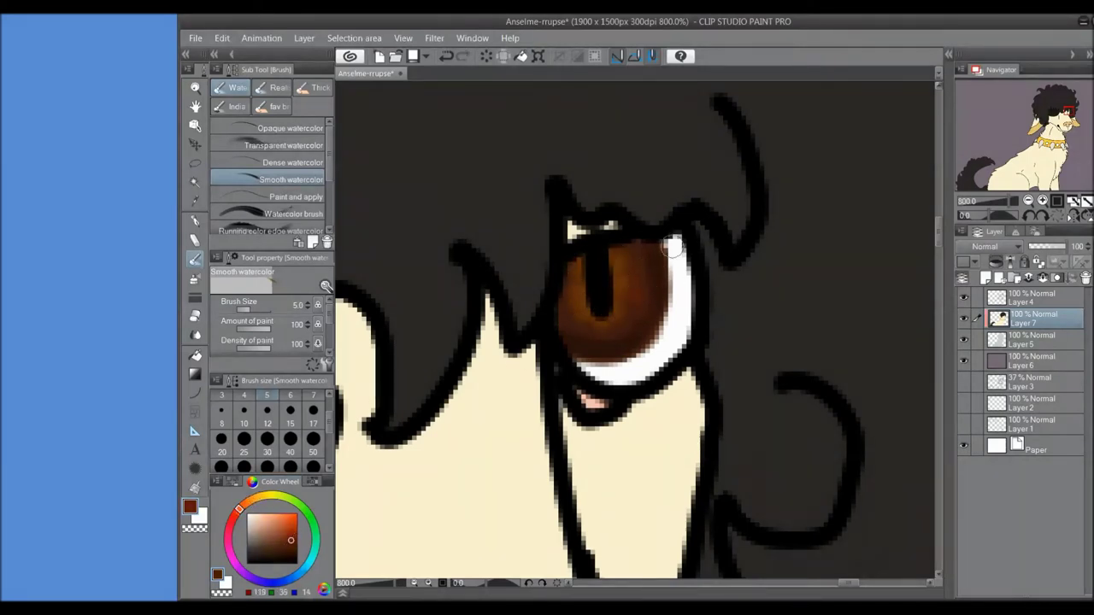
pyautogui.hotkey('ctrl', '0')
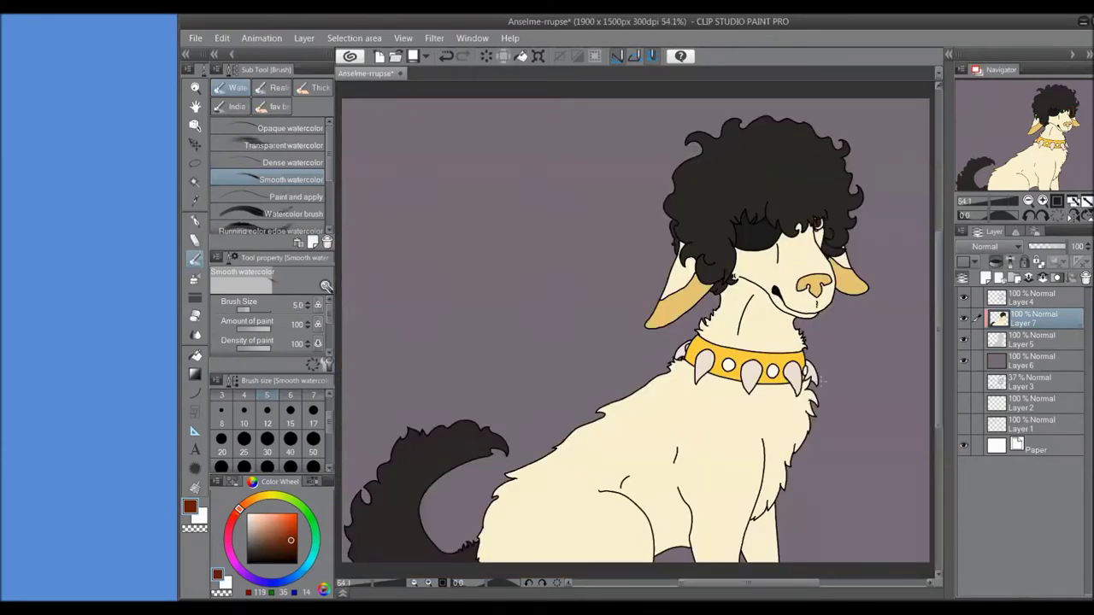
pyautogui.hotkey('ctrl', 's')
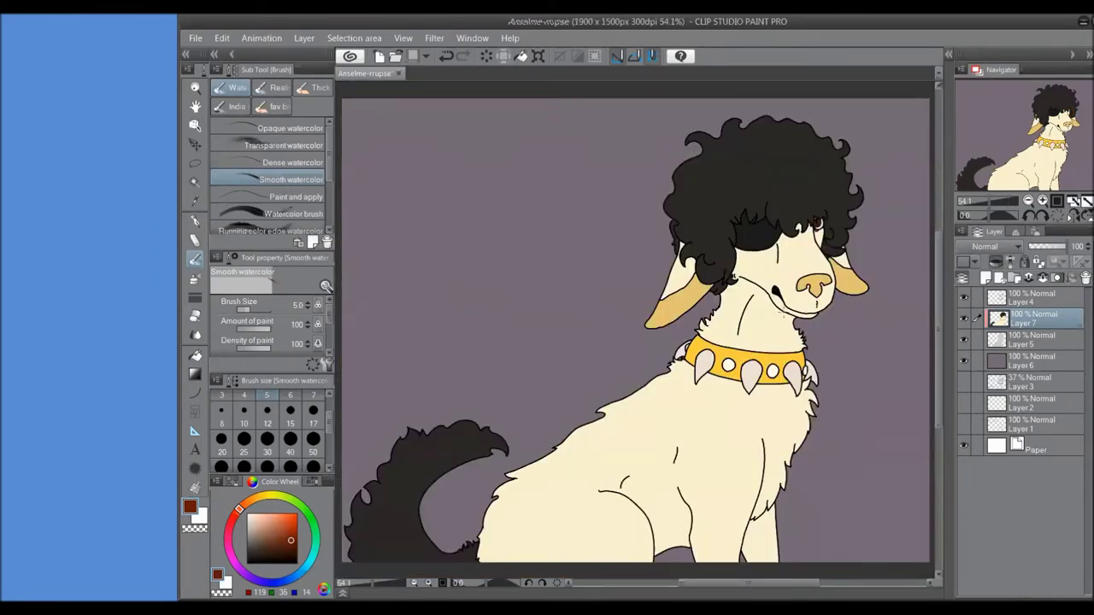
# - Add two layers clipped to the flat colors on Layer 7 and set the lower one to Multiply
pyautogui.click(986, 278)
pyautogui.click(986, 278)
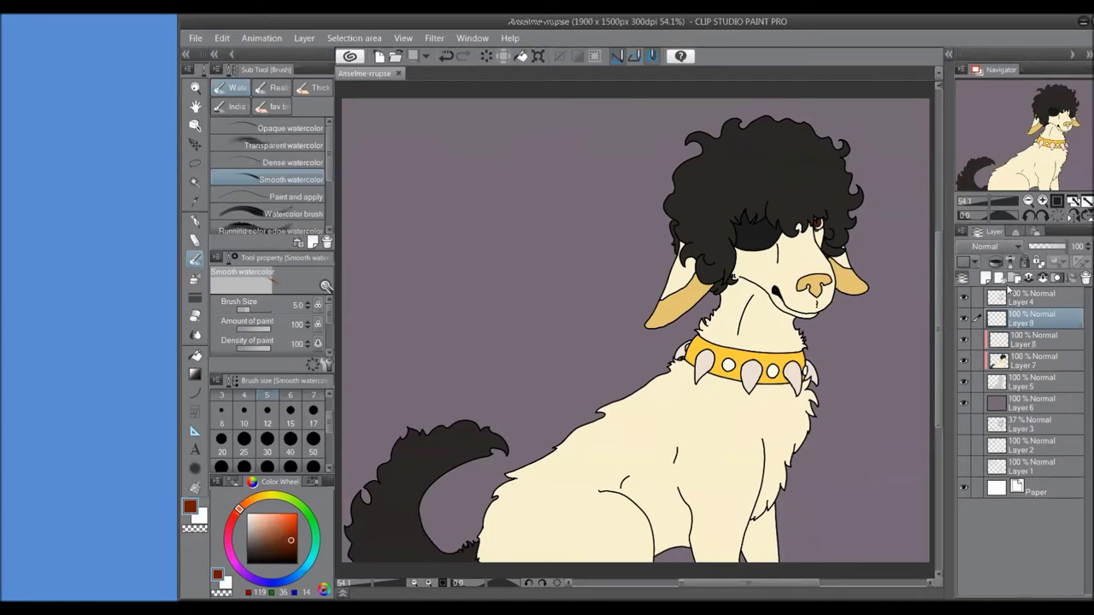
pyautogui.click(1026, 339)
pyautogui.click(996, 247)
pyautogui.click(991, 283)
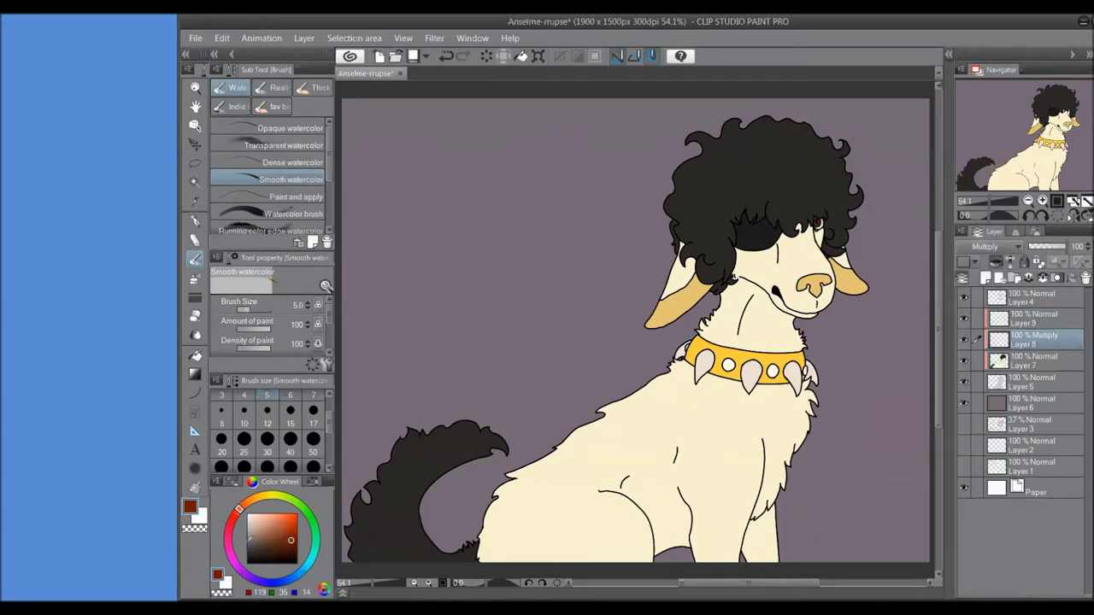
# - Fill the Multiply layer with pale lavender (RGB 202, 185, 212) to shade the whole dog
pyautogui.click(251, 578)
pyautogui.moveTo(251, 577); pyautogui.dragTo(245, 573)
pyautogui.click(253, 521)
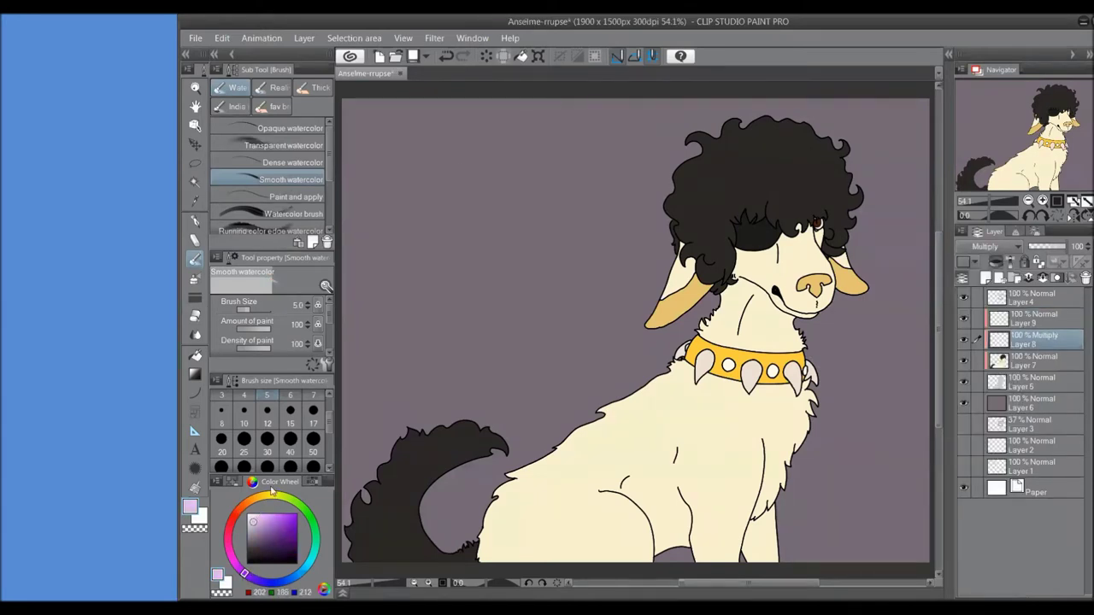
pyautogui.hotkey('alt', 'BackSpace')
# - Erase the lavender shadow from the thigh, back, near ear, collar and outer hair with a transparent Smooth watercolor brush at size 80
pyautogui.click(195, 259)
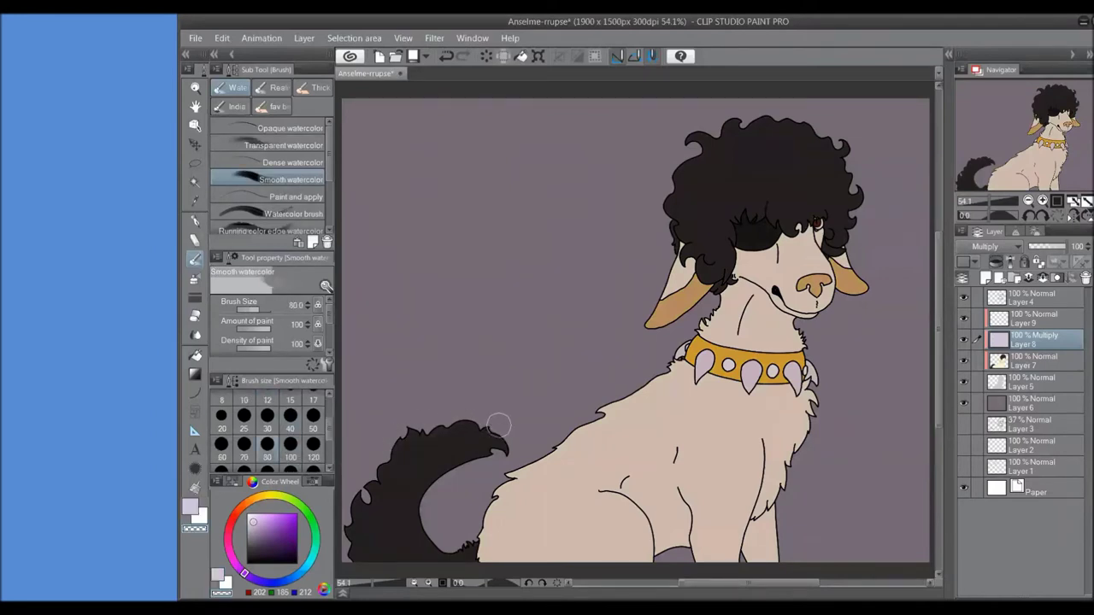
pyautogui.moveTo(591, 414); pyautogui.dragTo(642, 396)
pyautogui.moveTo(532, 547)
pyautogui.mouseDown()
pyautogui.moveTo(621, 520)
pyautogui.moveTo(634, 537)
pyautogui.moveTo(632, 528)
pyautogui.moveTo(529, 550)
pyautogui.moveTo(592, 529)
pyautogui.moveTo(622, 537)
pyautogui.mouseUp()
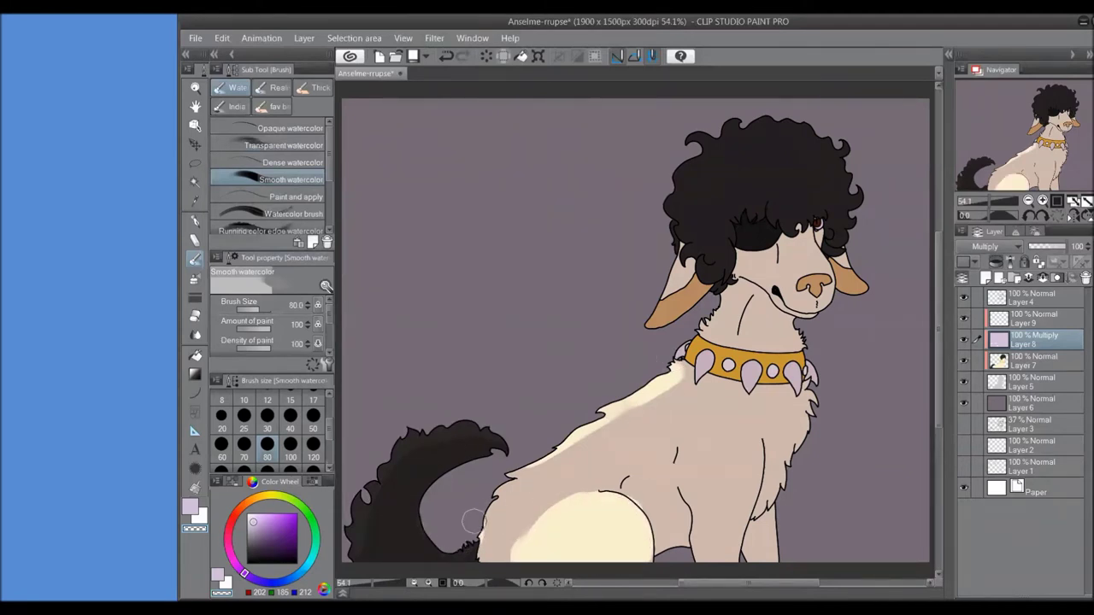
pyautogui.moveTo(612, 418)
pyautogui.mouseDown()
pyautogui.moveTo(710, 357)
pyautogui.moveTo(743, 376)
pyautogui.mouseUp()
pyautogui.moveTo(671, 270)
pyautogui.mouseDown()
pyautogui.moveTo(663, 321)
pyautogui.moveTo(667, 243)
pyautogui.moveTo(753, 154)
pyautogui.moveTo(740, 109)
pyautogui.mouseUp()
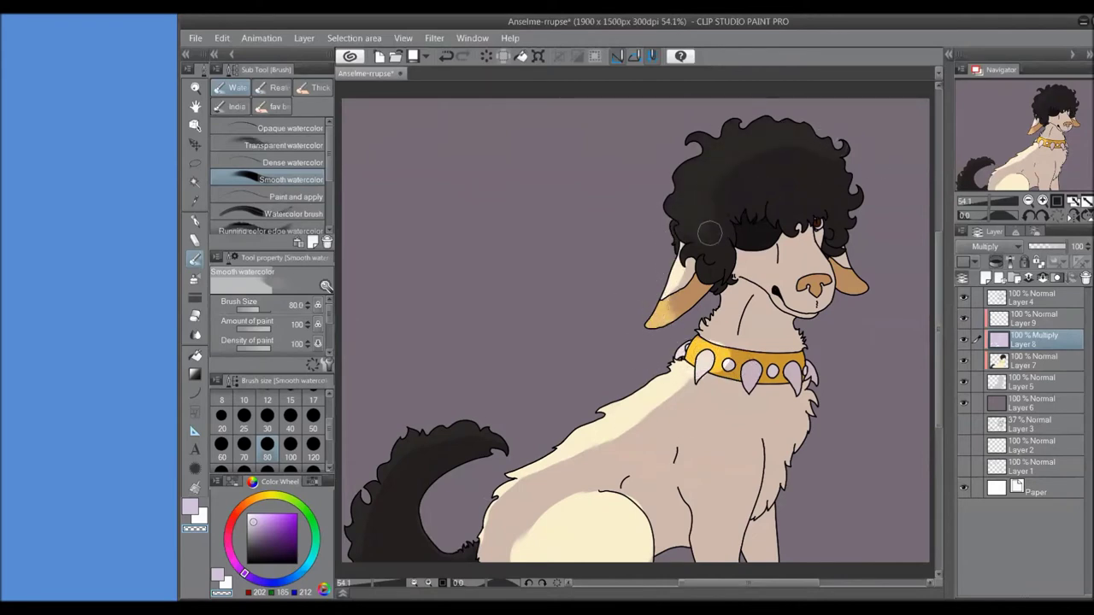
# - Clear the shadow from the muzzle, neck, shoulder and upper foreleg to bring out the lit areas
pyautogui.moveTo(753, 299); pyautogui.dragTo(709, 342)
pyautogui.moveTo(697, 445)
pyautogui.mouseDown()
pyautogui.moveTo(727, 504)
pyautogui.moveTo(690, 456)
pyautogui.mouseUp()
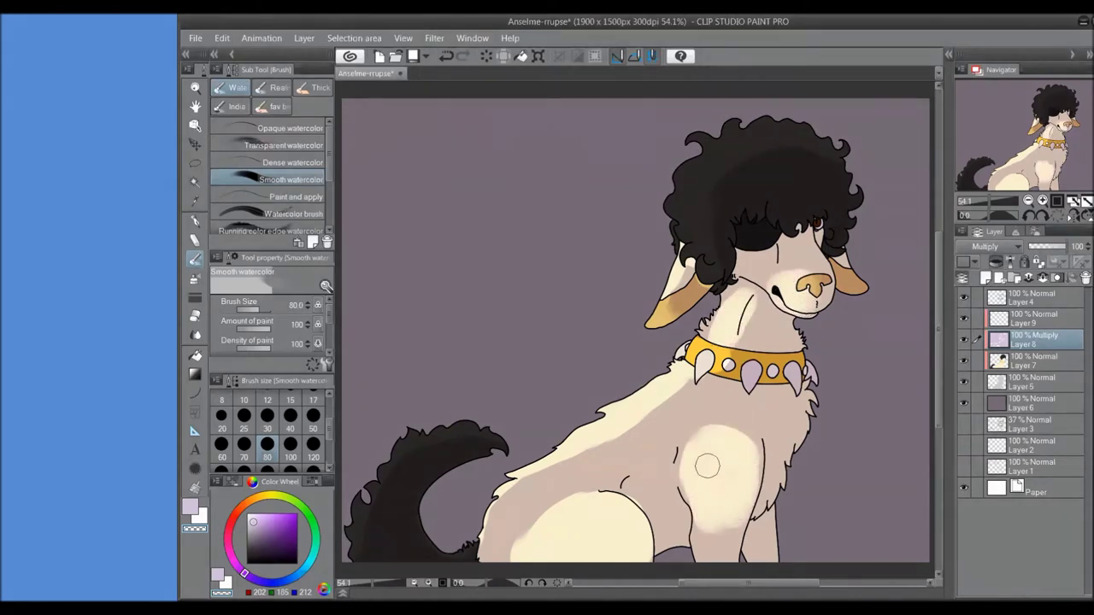
pyautogui.moveTo(757, 428)
pyautogui.mouseDown()
pyautogui.moveTo(740, 439)
pyautogui.moveTo(679, 403)
pyautogui.moveTo(708, 430)
pyautogui.moveTo(655, 415)
pyautogui.moveTo(479, 444)
pyautogui.mouseUp()
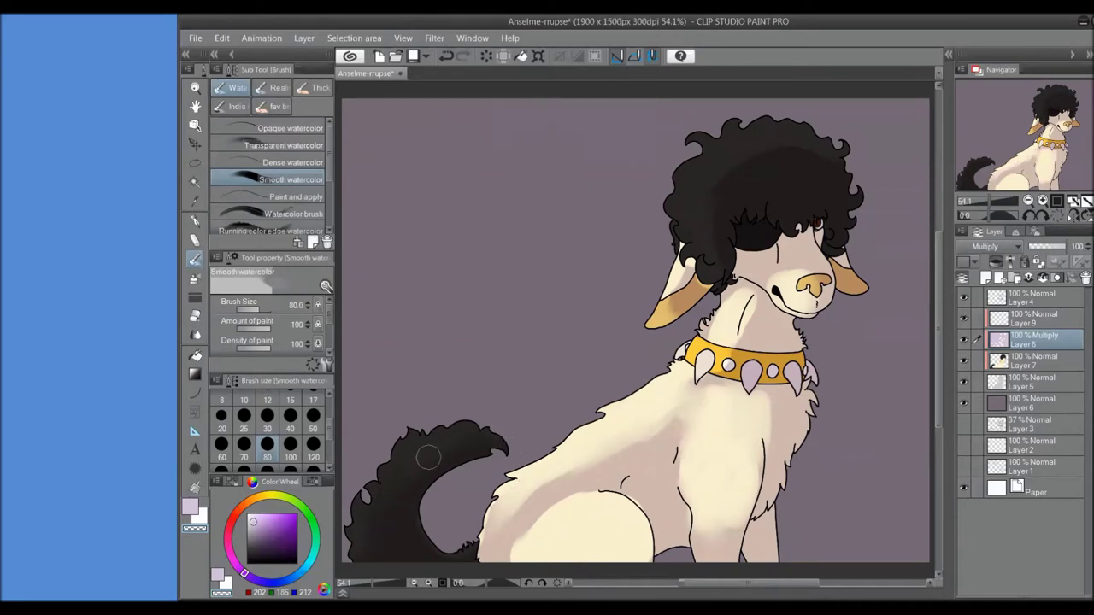
# - Soften the shadow edges on the haunch, back, chest and hair, alternating transparent strokes with the sampled lavender
pyautogui.moveTo(519, 539)
pyautogui.mouseDown()
pyautogui.moveTo(522, 505)
pyautogui.moveTo(489, 528)
pyautogui.mouseUp()
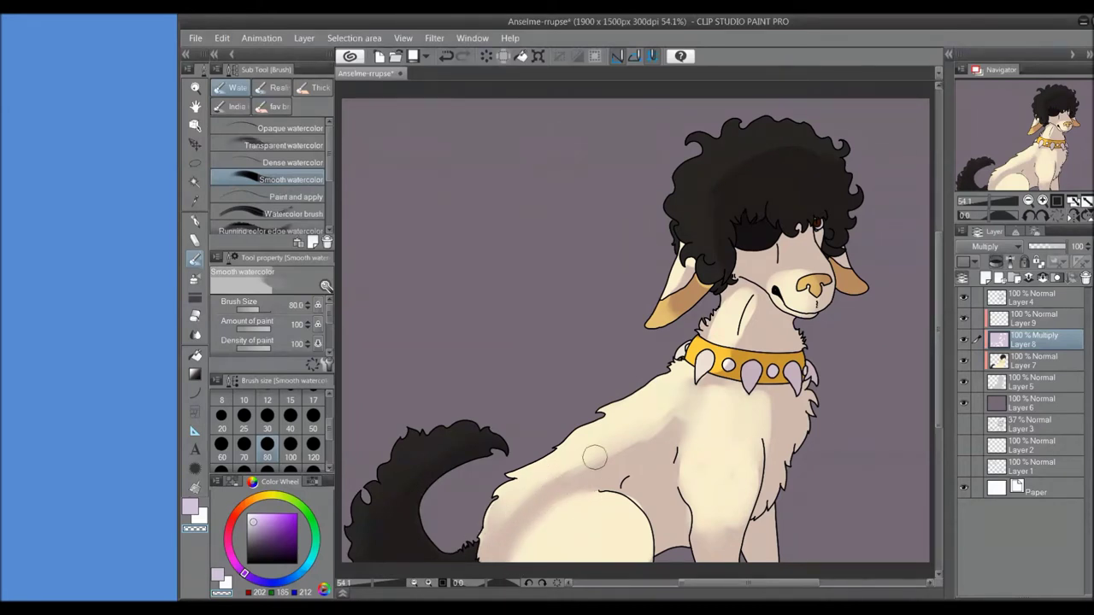
pyautogui.keyDown('alt'); pyautogui.click(562, 463); pyautogui.keyUp('alt')
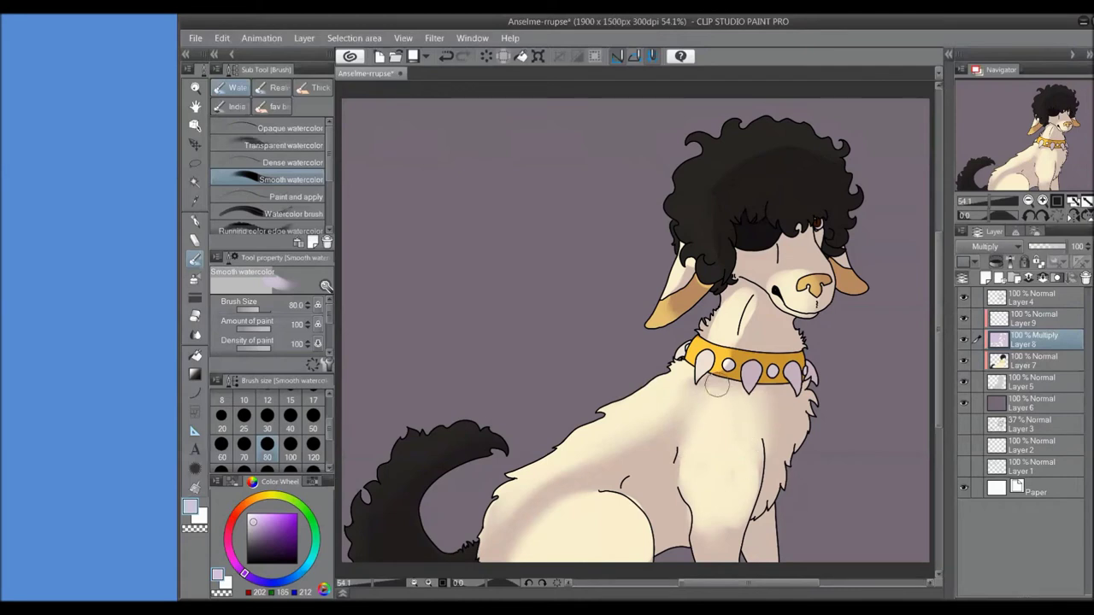
pyautogui.keyDown('alt'); pyautogui.click(705, 507); pyautogui.keyUp('alt')
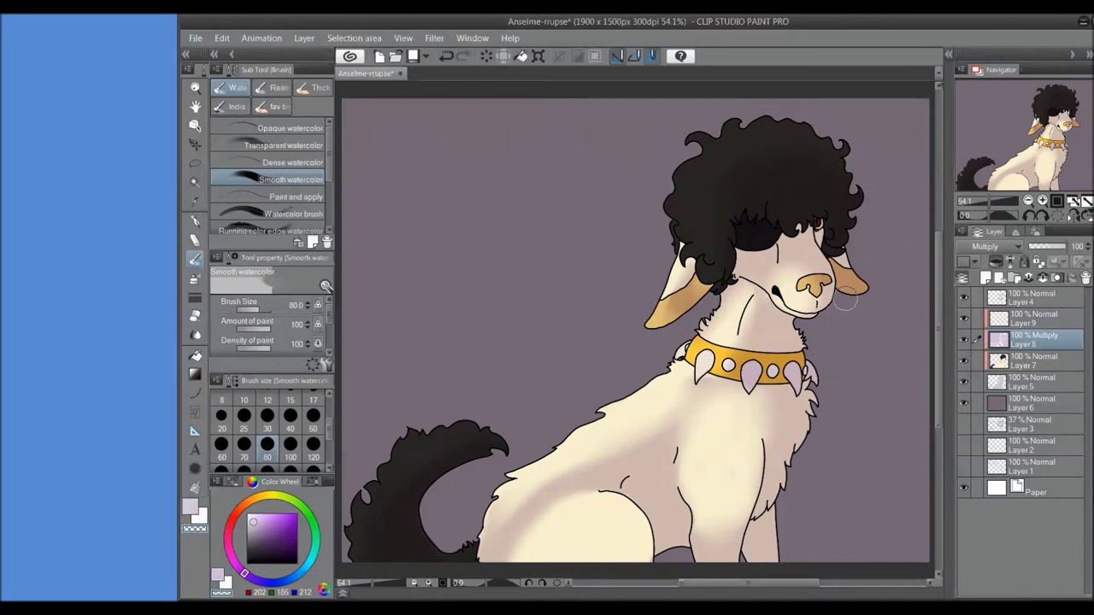
# - Refine the shadows on the forelegs with the brush at size 30, alternating between transparent color and lavender
pyautogui.press('[')
pyautogui.press('[')
pyautogui.press('[')
pyautogui.press('[')
pyautogui.press('[')
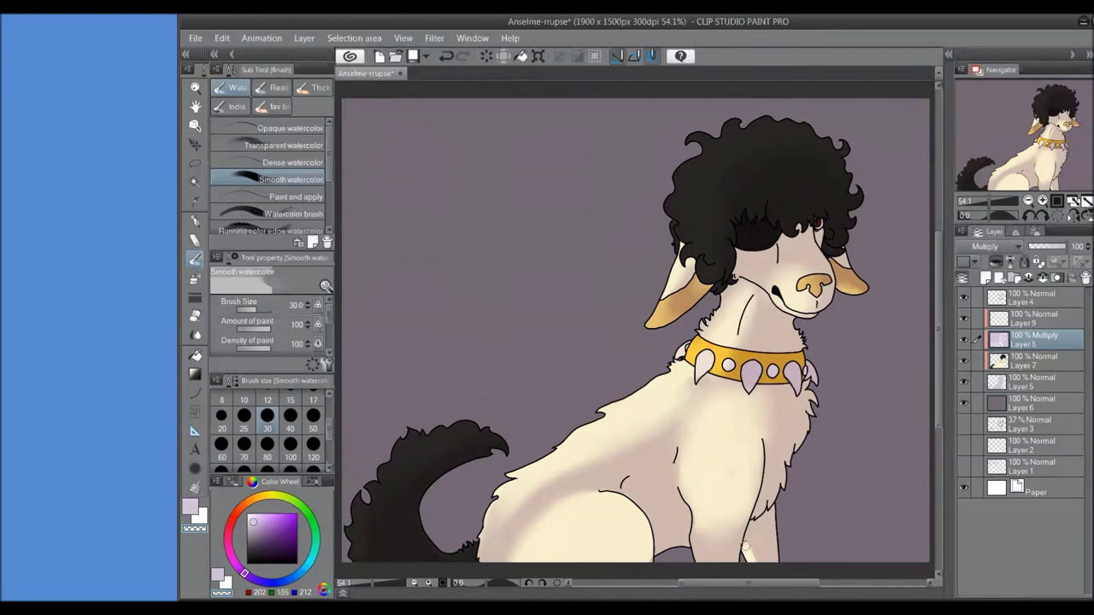
pyautogui.press('c')
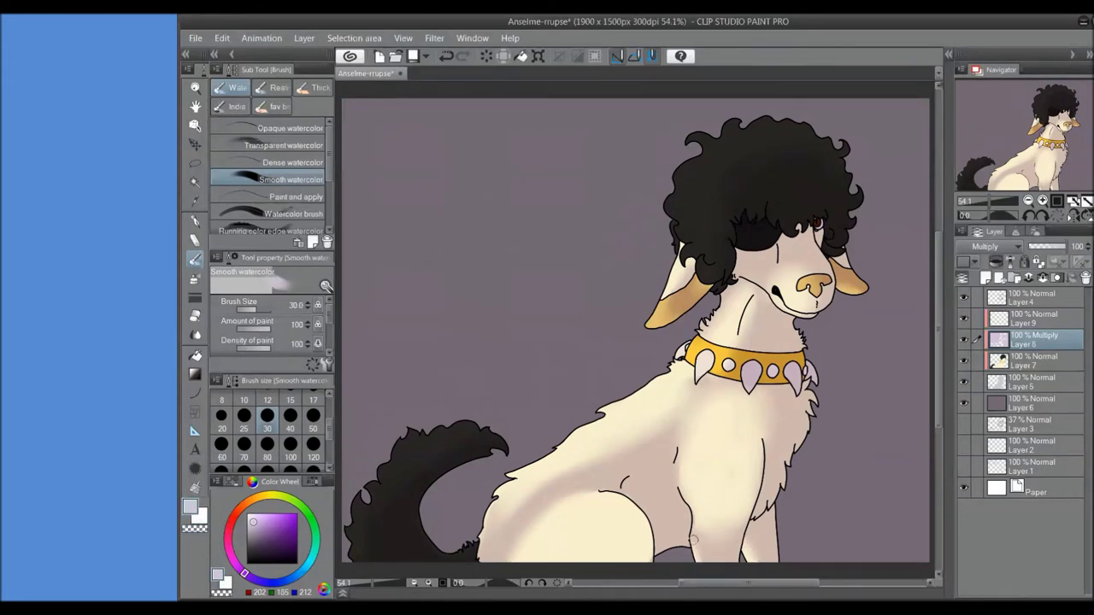
pyautogui.press('c')
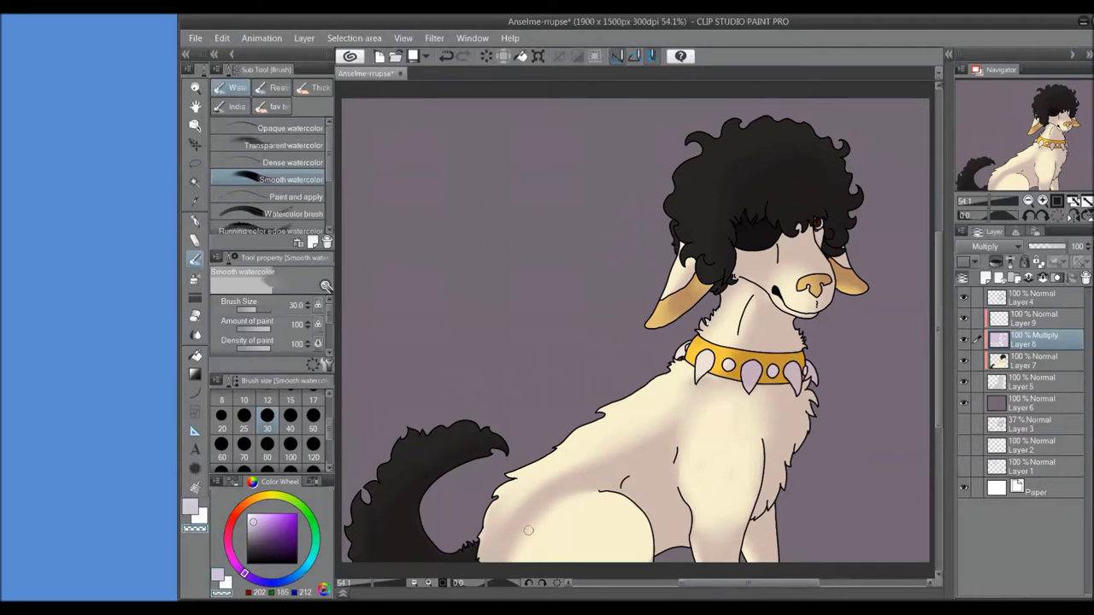
# - Enlarge the brush to size 80 and lighten the shadow band above the thigh with transparent color
pyautogui.press(']')
pyautogui.press(']')
pyautogui.press(']')
pyautogui.press(']')
pyautogui.press(']')
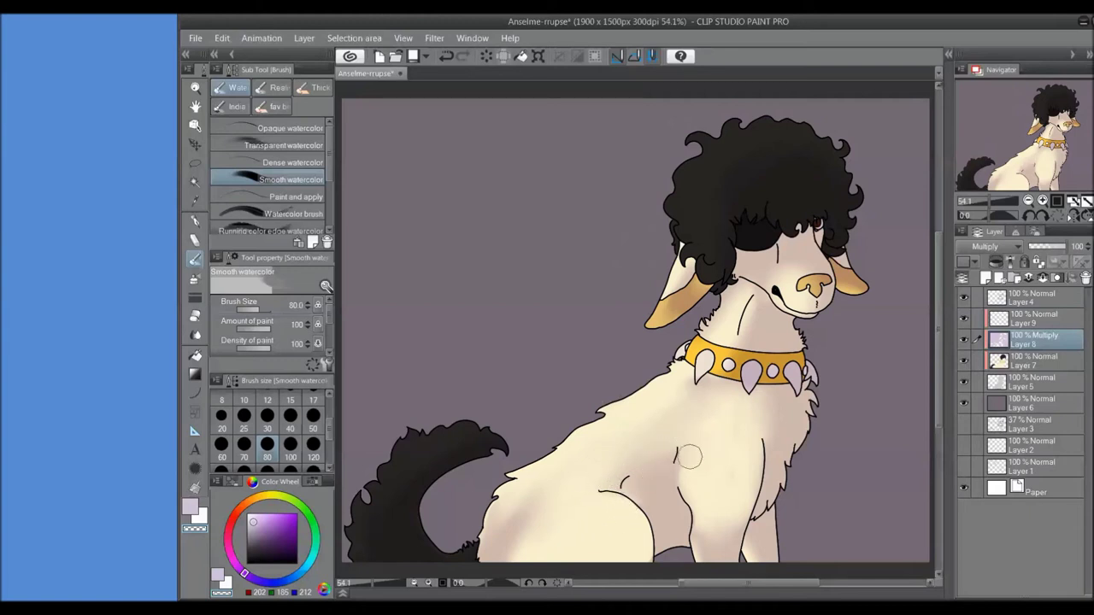
# - Soften the shadows around the thigh, foreleg and neck with the size 80 brush, alternating lavender and transparent color
pyautogui.moveTo(645, 489)
pyautogui.mouseDown()
pyautogui.moveTo(683, 483)
pyautogui.moveTo(633, 486)
pyautogui.mouseUp()
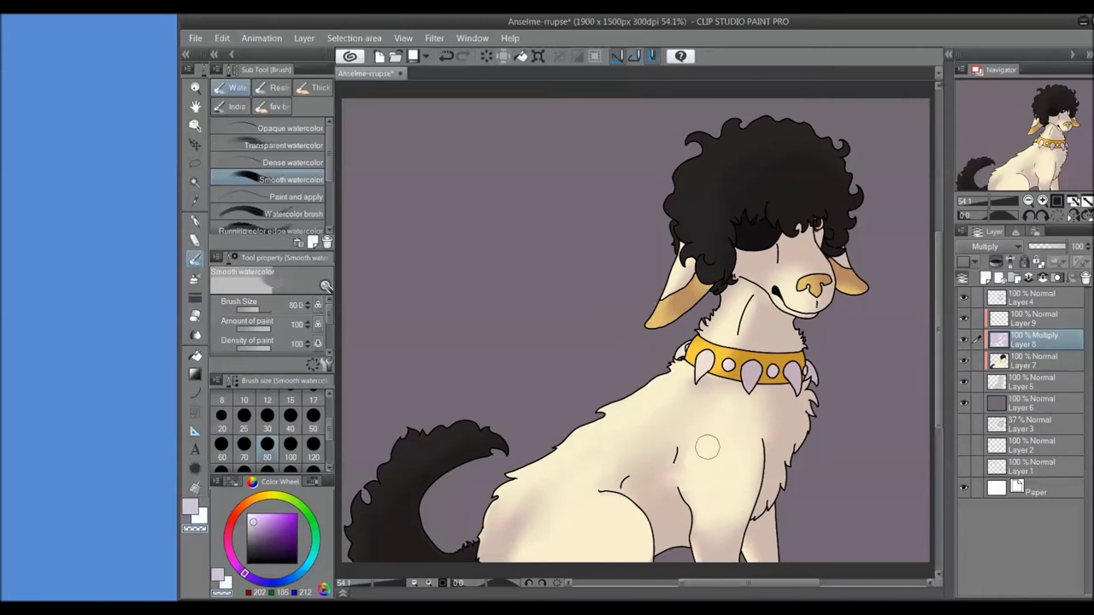
pyautogui.keyDown('alt'); pyautogui.click(681, 489); pyautogui.keyUp('alt')
pyautogui.keyDown('alt'); pyautogui.click(747, 304); pyautogui.keyUp('alt')
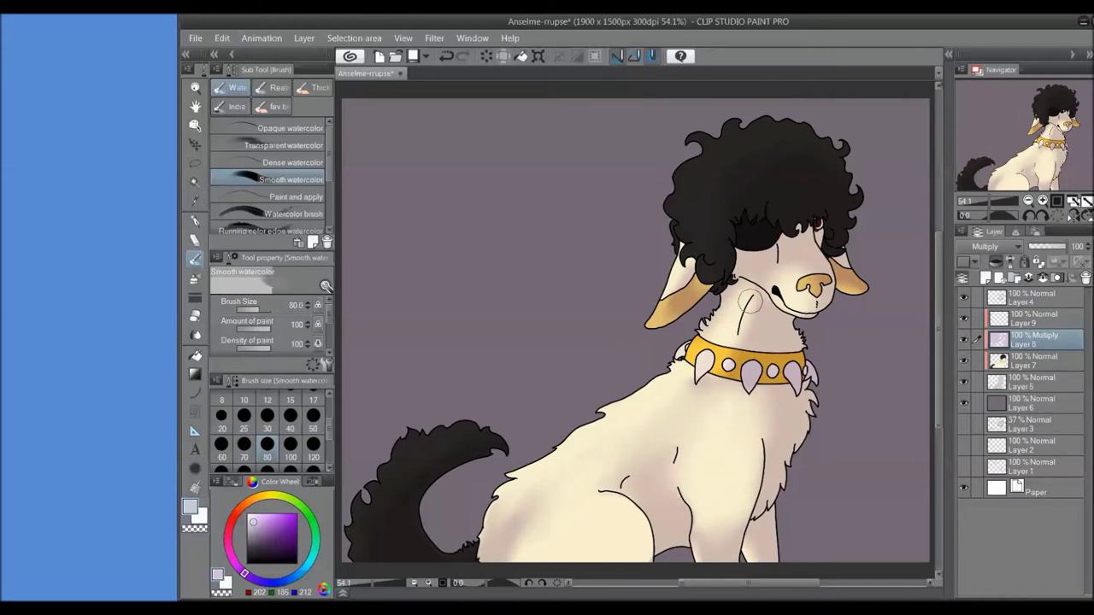
pyautogui.keyDown('alt'); pyautogui.click(744, 329); pyautogui.keyUp('alt')
# - Reduce the brush to size 25 and refine the shading on the collar spikes and ear, alternating between lavender and transparent color
pyautogui.press('[')
pyautogui.press('[')
pyautogui.press('[')
pyautogui.press('[')
pyautogui.press('[')
pyautogui.press('[')
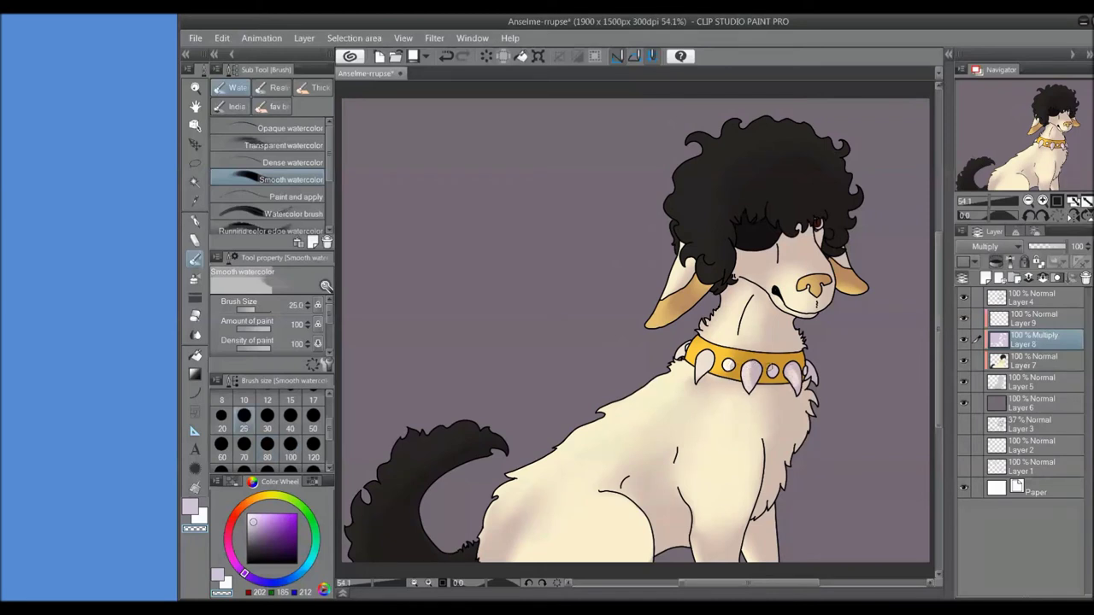
pyautogui.keyDown('alt'); pyautogui.click(775, 366); pyautogui.keyUp('alt')
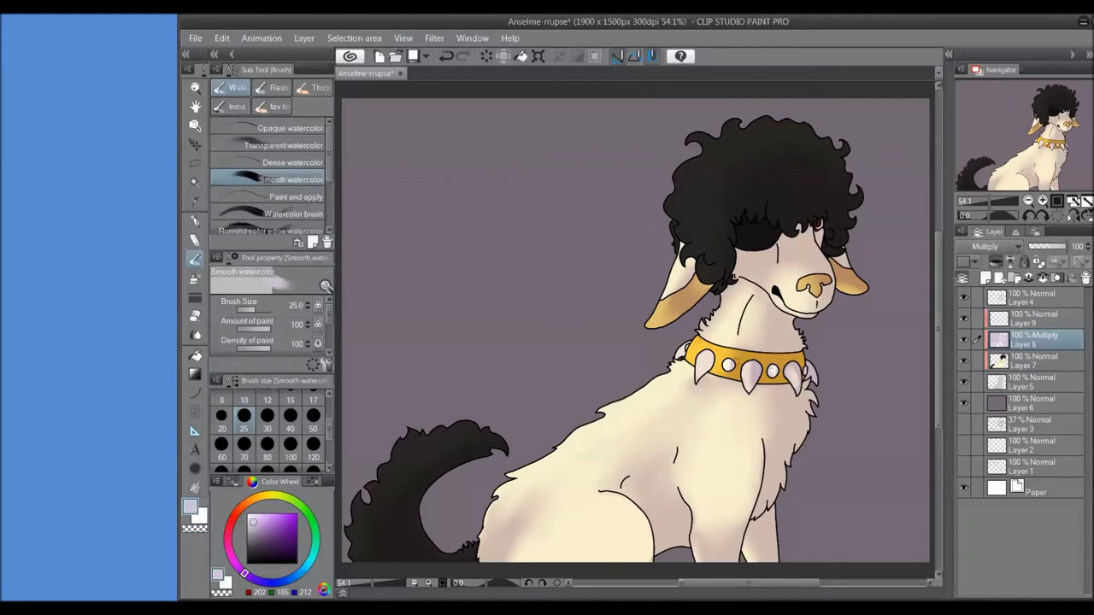
pyautogui.keyDown('alt'); pyautogui.click(806, 395); pyautogui.keyUp('alt')
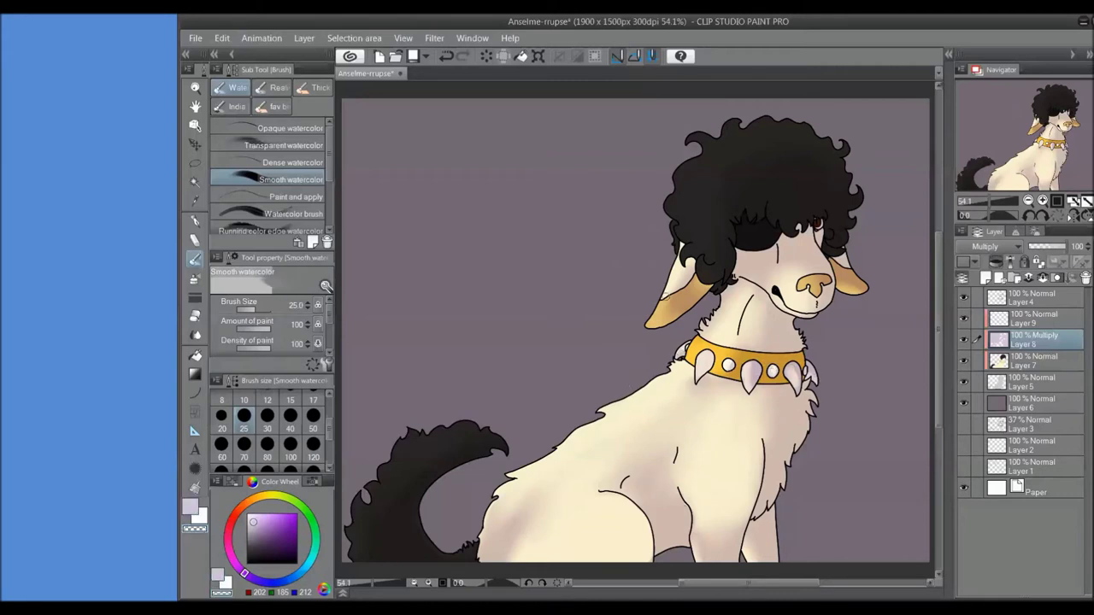
pyautogui.keyDown('alt'); pyautogui.click(680, 296); pyautogui.keyUp('alt')
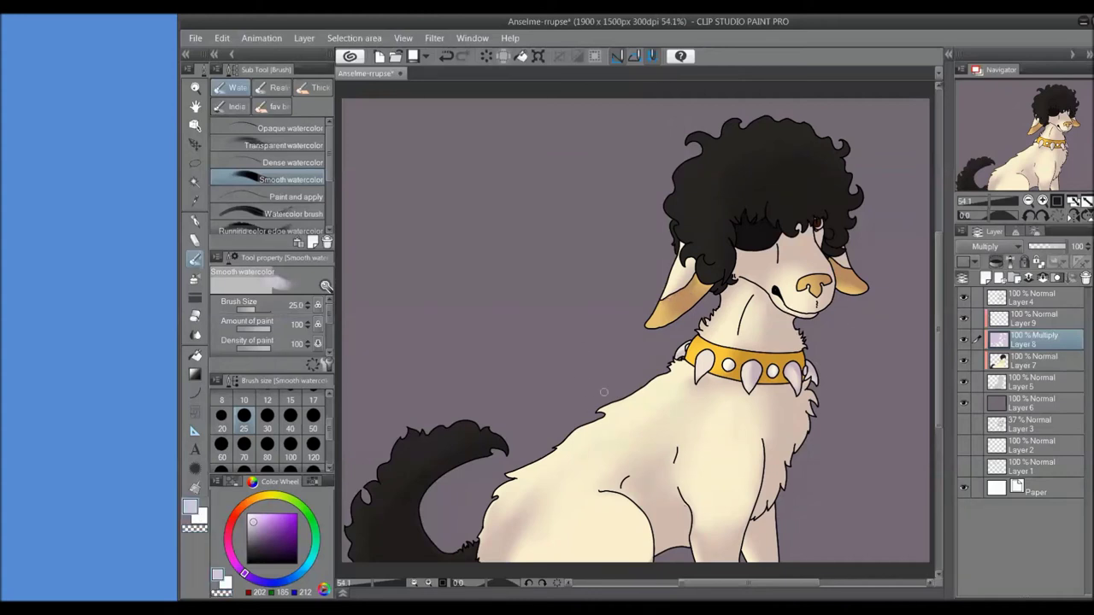
# - Set Layer 9 to Multiply and brush soft lavender at size 80 over the belly, chest and neck
pyautogui.click(1035, 318)
pyautogui.click(992, 246)
pyautogui.click(991, 291)
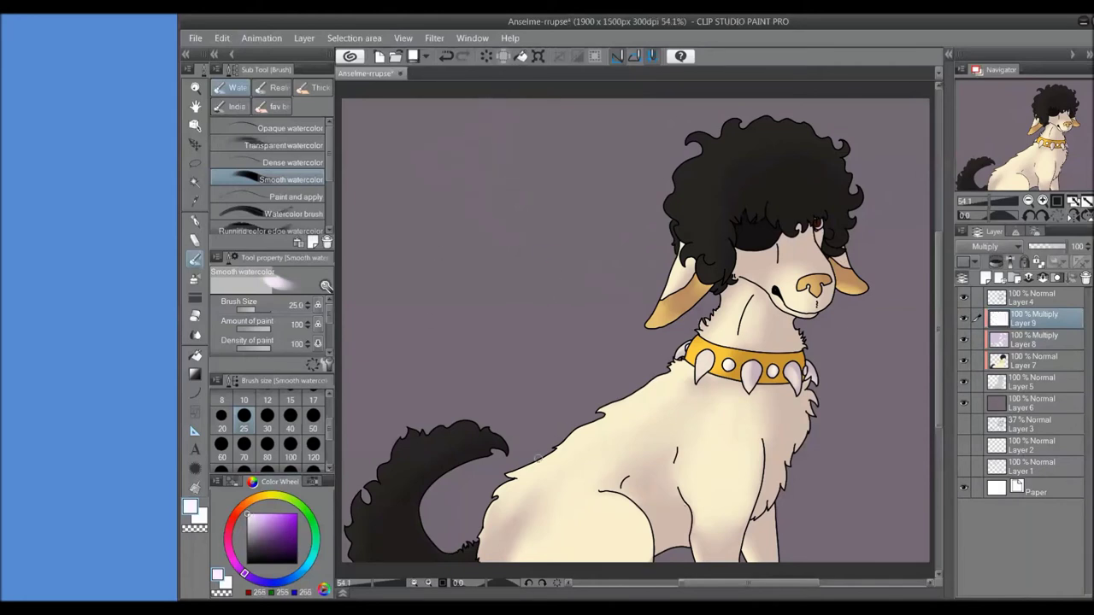
pyautogui.click(267, 444)
pyautogui.moveTo(654, 534)
pyautogui.mouseDown()
pyautogui.moveTo(678, 521)
pyautogui.moveTo(646, 485)
pyautogui.mouseUp()
pyautogui.moveTo(756, 445)
pyautogui.mouseDown()
pyautogui.moveTo(723, 550)
pyautogui.moveTo(774, 518)
pyautogui.moveTo(773, 563)
pyautogui.moveTo(752, 527)
pyautogui.moveTo(775, 466)
pyautogui.moveTo(726, 547)
pyautogui.moveTo(709, 536)
pyautogui.moveTo(704, 568)
pyautogui.moveTo(748, 545)
pyautogui.moveTo(725, 443)
pyautogui.moveTo(773, 467)
pyautogui.moveTo(765, 492)
pyautogui.moveTo(787, 470)
pyautogui.moveTo(765, 485)
pyautogui.moveTo(814, 390)
pyautogui.moveTo(765, 428)
pyautogui.mouseUp()
pyautogui.moveTo(779, 322)
pyautogui.mouseDown()
pyautogui.moveTo(788, 333)
pyautogui.moveTo(769, 329)
pyautogui.mouseUp()
# - Build up soft lavender shading on the muzzle, curly hair, ear and base of the tail
pyautogui.moveTo(773, 256)
pyautogui.mouseDown()
pyautogui.moveTo(740, 254)
pyautogui.moveTo(775, 263)
pyautogui.moveTo(804, 222)
pyautogui.moveTo(812, 256)
pyautogui.moveTo(820, 237)
pyautogui.moveTo(832, 303)
pyautogui.moveTo(850, 291)
pyautogui.moveTo(833, 240)
pyautogui.mouseUp()
pyautogui.moveTo(829, 196)
pyautogui.mouseDown()
pyautogui.moveTo(764, 176)
pyautogui.moveTo(771, 201)
pyautogui.moveTo(742, 189)
pyautogui.mouseUp()
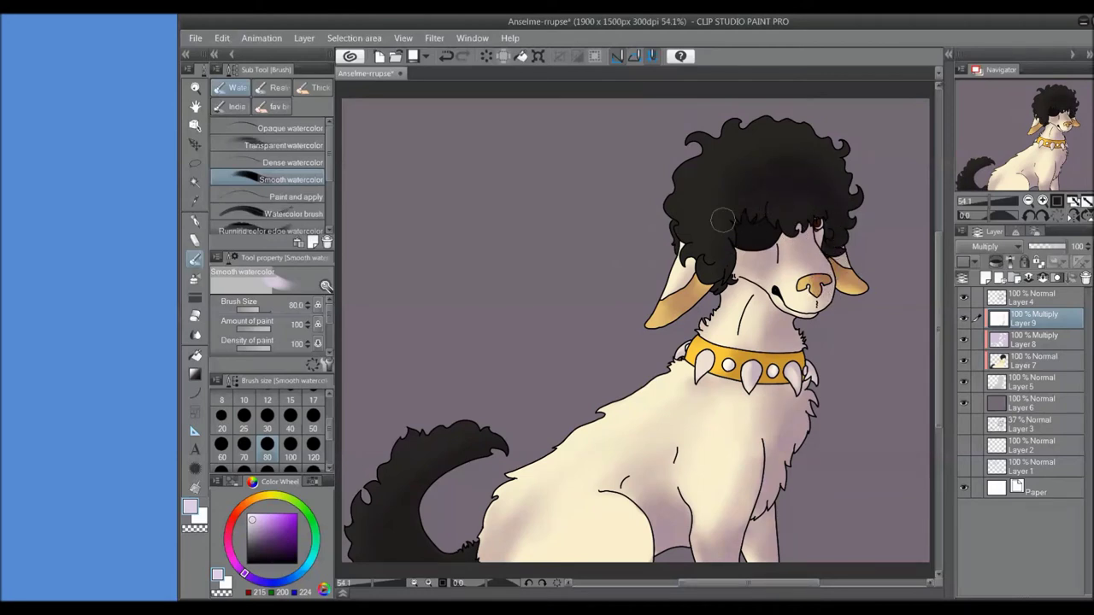
pyautogui.moveTo(724, 222)
pyautogui.mouseDown()
pyautogui.moveTo(749, 179)
pyautogui.moveTo(720, 214)
pyautogui.mouseUp()
pyautogui.moveTo(697, 272)
pyautogui.mouseDown()
pyautogui.moveTo(659, 355)
pyautogui.moveTo(697, 261)
pyautogui.mouseUp()
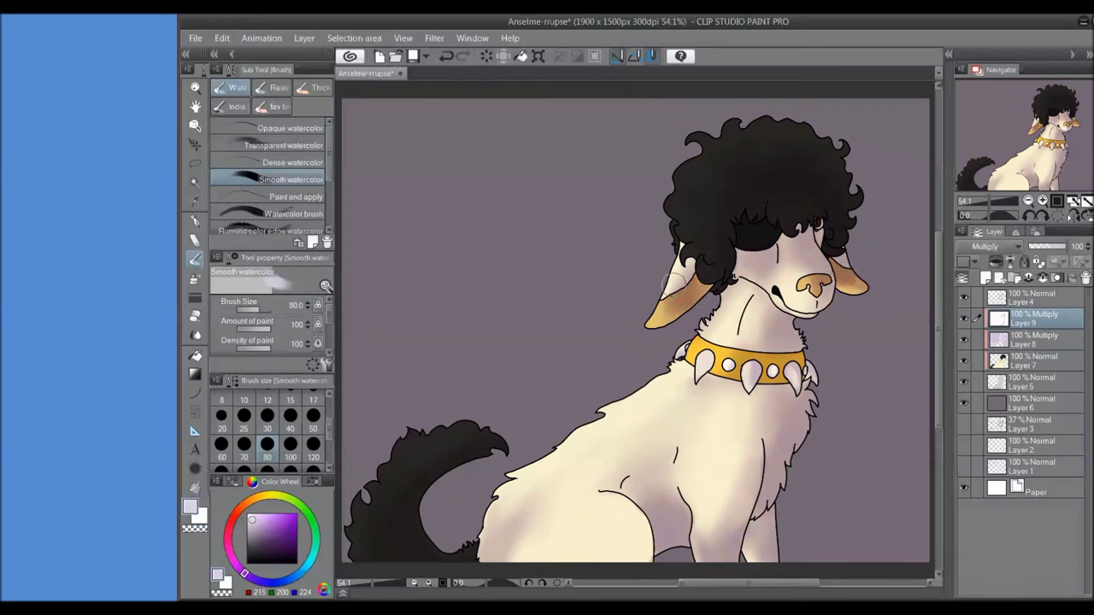
pyautogui.scroll(-3, 640, 330)
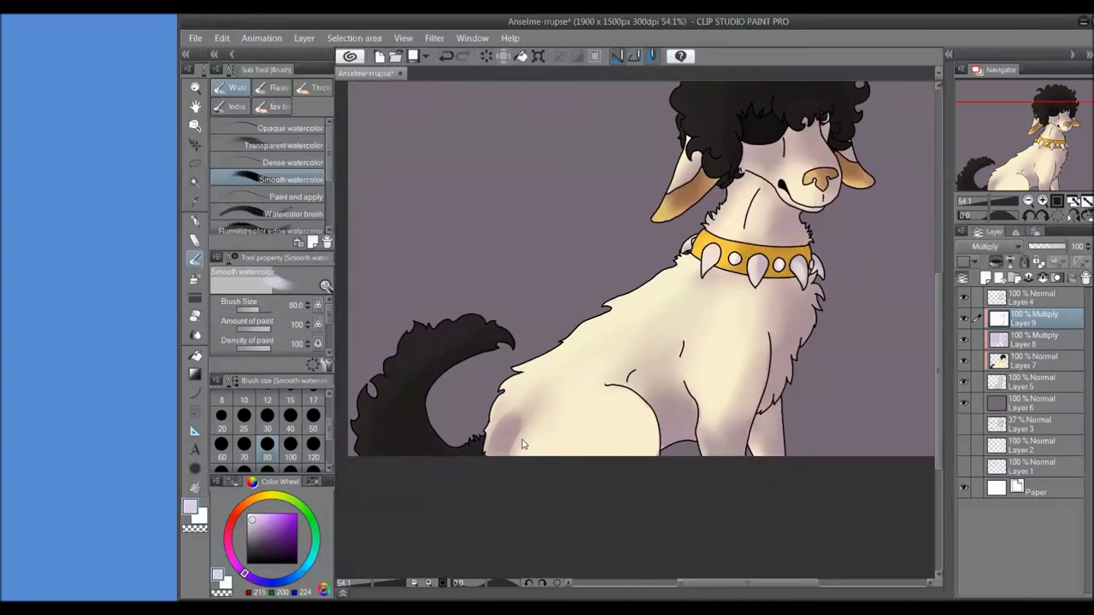
pyautogui.moveTo(479, 440); pyautogui.dragTo(468, 445)
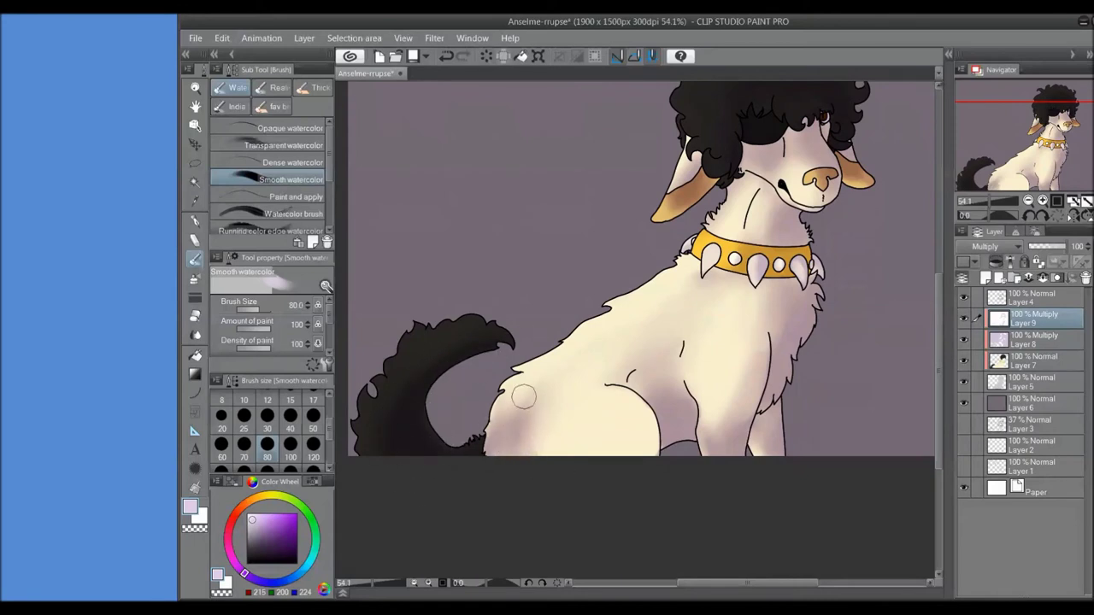
# - Add a clipped Multiply layer above Layer 9 and shade the haunch, belly and forelegs with a paler lavender
pyautogui.click(251, 516)
pyautogui.click(990, 278)
pyautogui.click(989, 247)
pyautogui.click(971, 289)
pyautogui.moveTo(520, 433)
pyautogui.mouseDown()
pyautogui.moveTo(484, 460)
pyautogui.moveTo(636, 431)
pyautogui.moveTo(577, 426)
pyautogui.moveTo(534, 447)
pyautogui.moveTo(608, 439)
pyautogui.mouseUp()
pyautogui.moveTo(581, 365)
pyautogui.mouseDown()
pyautogui.moveTo(648, 317)
pyautogui.moveTo(596, 328)
pyautogui.moveTo(720, 295)
pyautogui.moveTo(614, 366)
pyautogui.moveTo(648, 400)
pyautogui.mouseUp()
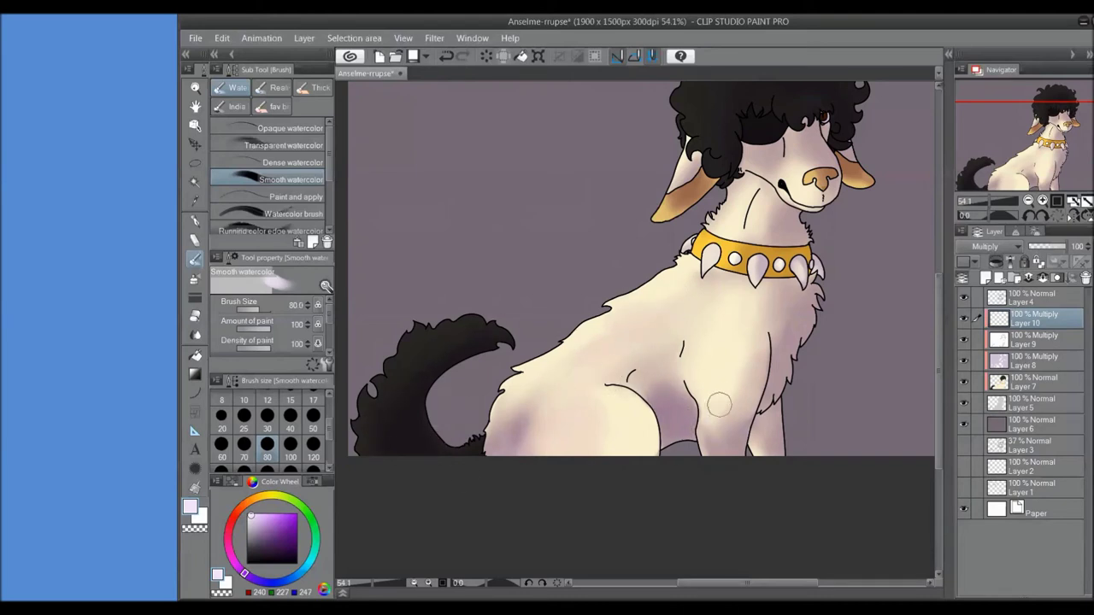
pyautogui.moveTo(733, 410)
pyautogui.mouseDown()
pyautogui.moveTo(768, 416)
pyautogui.moveTo(772, 442)
pyautogui.mouseUp()
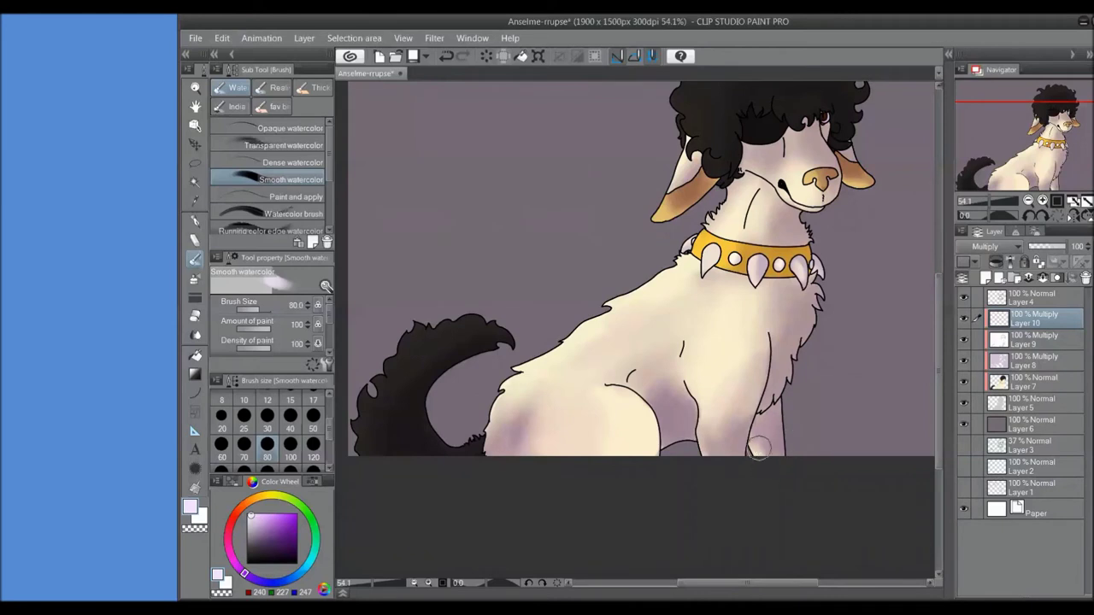
pyautogui.moveTo(799, 321); pyautogui.dragTo(748, 432)
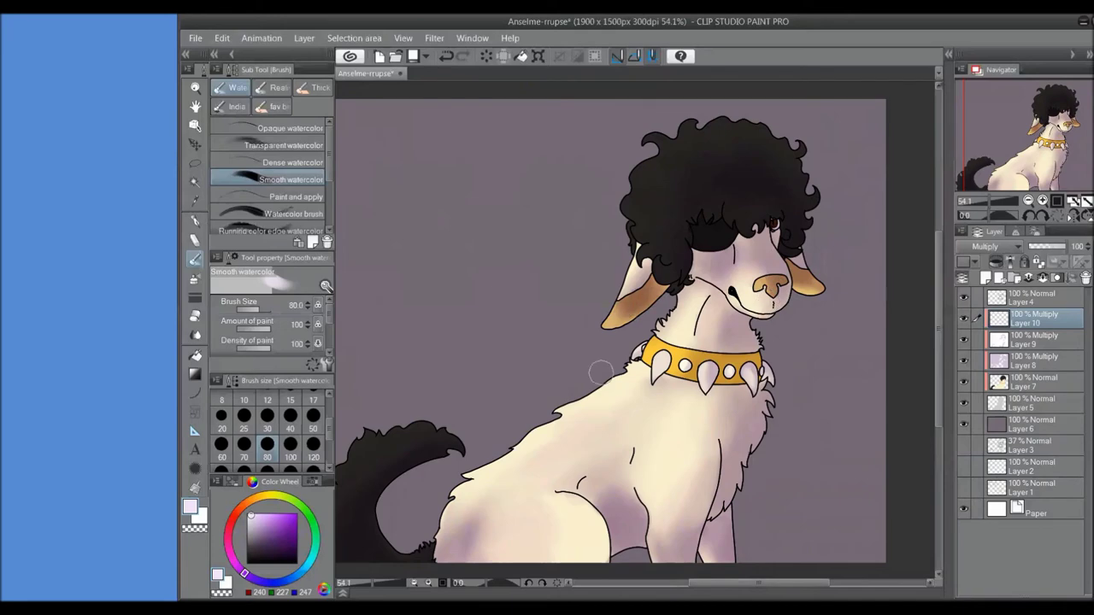
# - Add another clipped Multiply layer and paint a darker lavender shadow under the jaw and down the neck at brush size 20
pyautogui.hotkey('ctrl', 'shift', 'n')
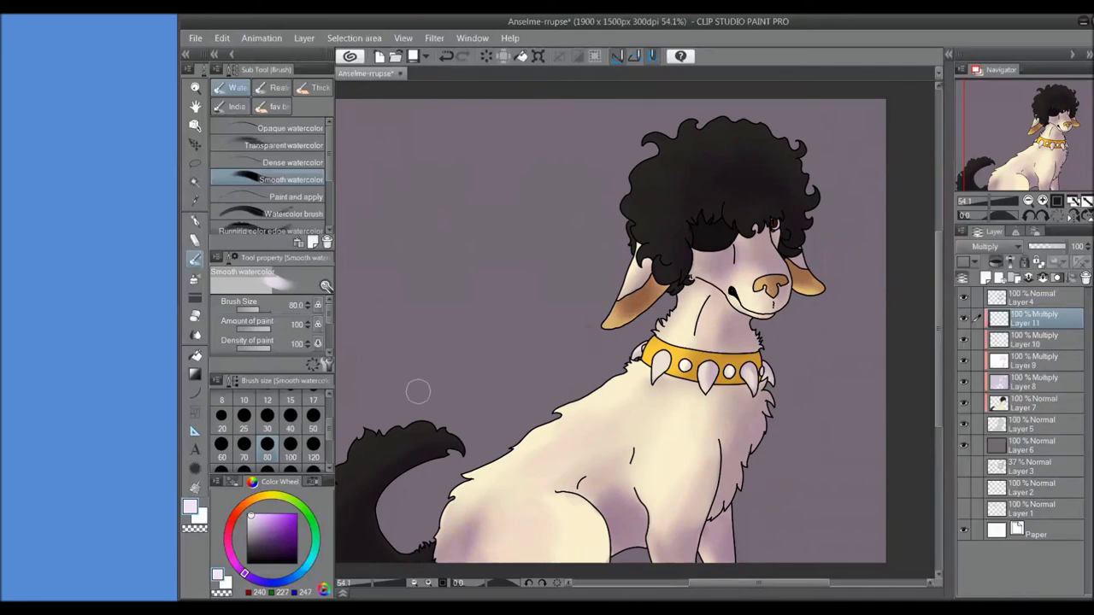
pyautogui.click(222, 416)
pyautogui.scroll(2, 770, 308)
pyautogui.moveTo(627, 256)
pyautogui.mouseDown()
pyautogui.moveTo(679, 291)
pyautogui.moveTo(680, 281)
pyautogui.moveTo(735, 329)
pyautogui.mouseUp()
pyautogui.moveTo(654, 277); pyautogui.dragTo(635, 344)
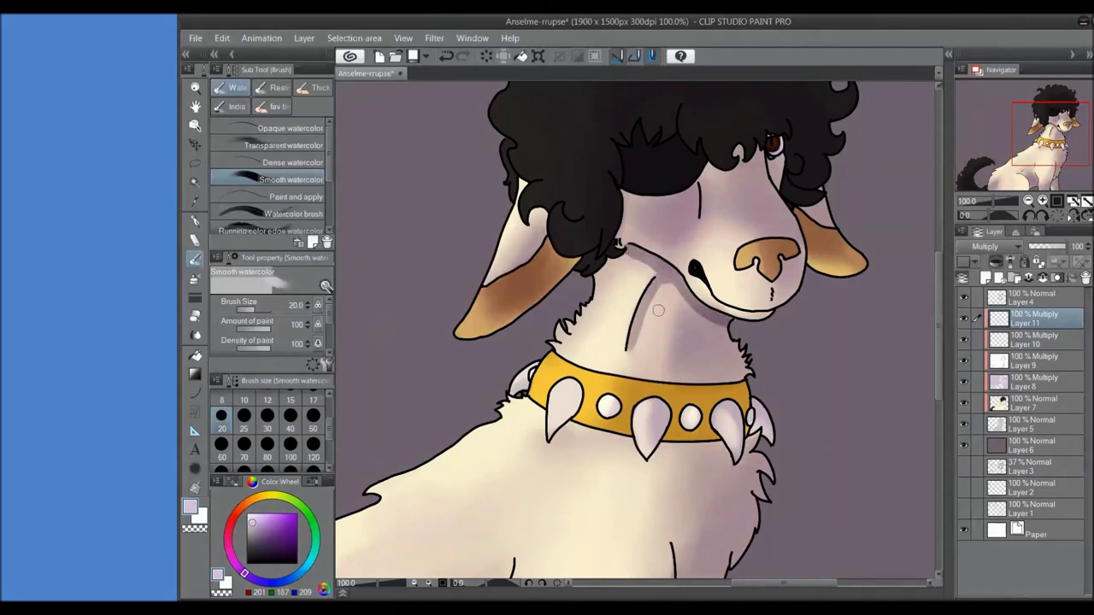
pyautogui.moveTo(696, 325)
pyautogui.mouseDown()
pyautogui.moveTo(722, 381)
pyautogui.moveTo(739, 355)
pyautogui.moveTo(711, 339)
pyautogui.mouseUp()
# - Paint a cast shadow beneath the front collar spike and shade the spikes and studs
pyautogui.moveTo(757, 369); pyautogui.dragTo(744, 249)
pyautogui.moveTo(740, 329); pyautogui.dragTo(710, 352)
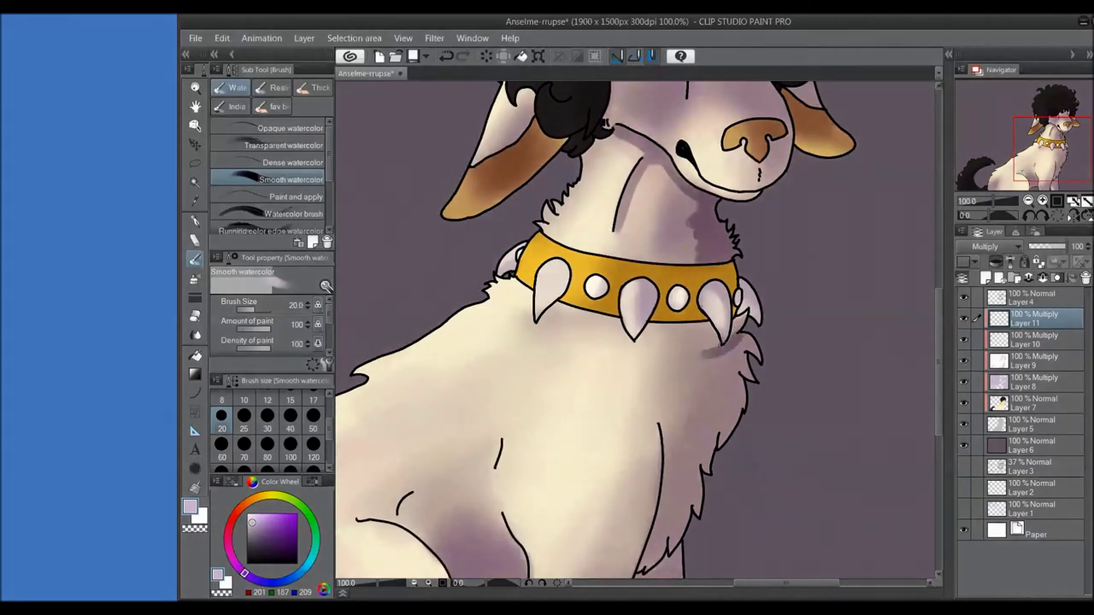
pyautogui.moveTo(717, 285); pyautogui.dragTo(725, 343)
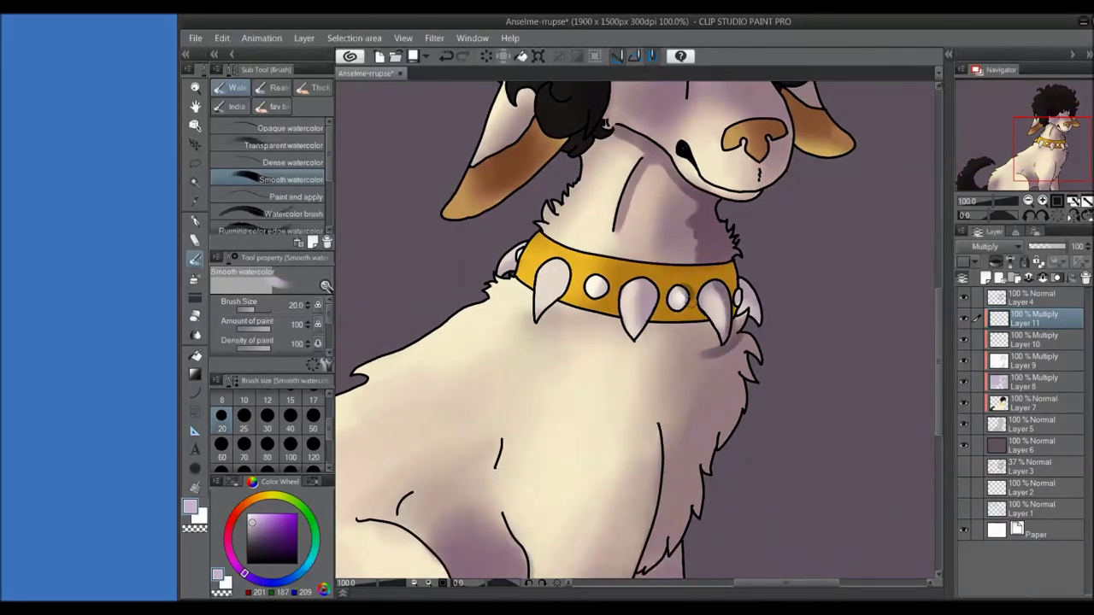
pyautogui.moveTo(590, 279)
pyautogui.mouseDown()
pyautogui.moveTo(543, 304)
pyautogui.moveTo(556, 275)
pyautogui.moveTo(598, 313)
pyautogui.moveTo(600, 272)
pyautogui.mouseUp()
pyautogui.keyDown('alt'); pyautogui.click(598, 307); pyautogui.keyUp('alt')
pyautogui.keyDown('alt'); pyautogui.click(600, 295); pyautogui.keyUp('alt')
pyautogui.click(596, 285)
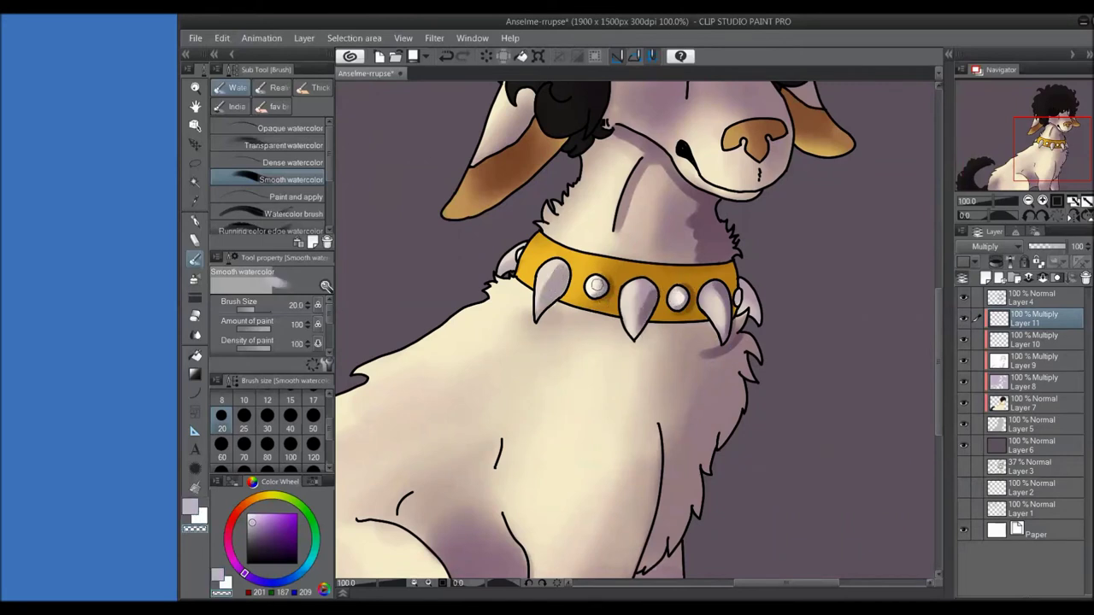
# - Clean up the stud highlights with transparent color and add shadow bands on the yellow collar between the spikes
pyautogui.keyDown('alt'); pyautogui.click(594, 288); pyautogui.keyUp('alt')
pyautogui.click(678, 297)
pyautogui.keyDown('alt'); pyautogui.click(715, 312); pyautogui.keyUp('alt')
pyautogui.keyDown('alt'); pyautogui.click(740, 299); pyautogui.keyUp('alt')
pyautogui.moveTo(733, 281); pyautogui.dragTo(736, 292)
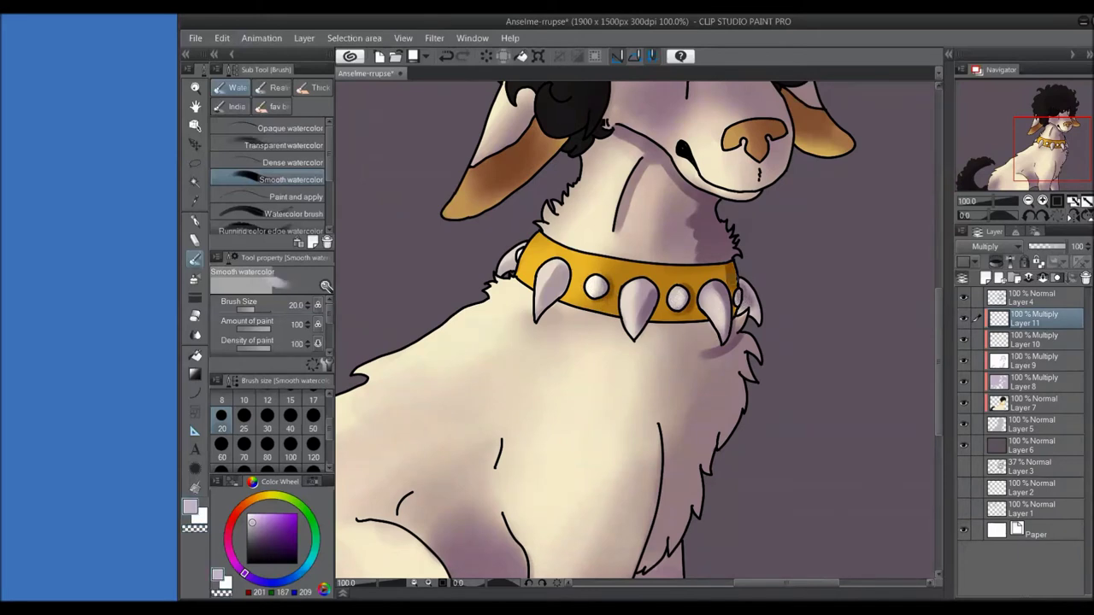
pyautogui.keyDown('alt'); pyautogui.click(702, 316); pyautogui.keyUp('alt')
pyautogui.moveTo(701, 295)
pyautogui.mouseDown()
pyautogui.moveTo(709, 318)
pyautogui.moveTo(655, 321)
pyautogui.mouseUp()
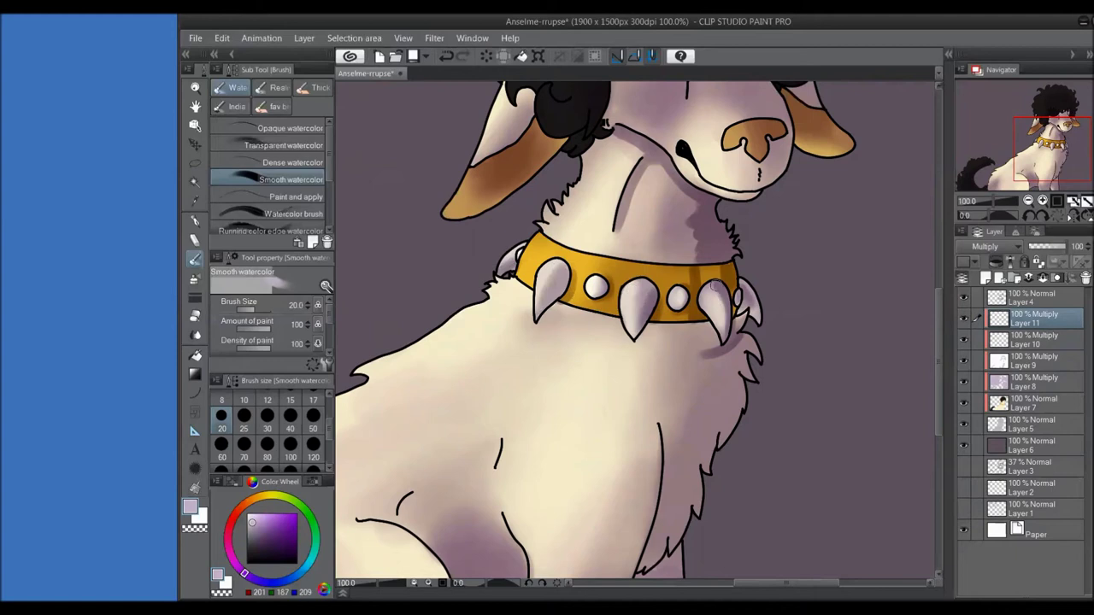
# - Deepen the shadow on the chest fur behind the foreleg, blending it with the brush at size 80
pyautogui.moveTo(732, 346)
pyautogui.mouseDown()
pyautogui.moveTo(749, 358)
pyautogui.moveTo(703, 464)
pyautogui.mouseUp()
pyautogui.scroll(-3, 703, 464)
pyautogui.moveTo(664, 312)
pyautogui.mouseDown()
pyautogui.moveTo(664, 403)
pyautogui.moveTo(626, 461)
pyautogui.moveTo(642, 431)
pyautogui.moveTo(671, 425)
pyautogui.moveTo(698, 373)
pyautogui.moveTo(668, 315)
pyautogui.moveTo(681, 357)
pyautogui.mouseUp()
pyautogui.click(267, 443)
pyautogui.moveTo(630, 330)
pyautogui.mouseDown()
pyautogui.moveTo(692, 312)
pyautogui.moveTo(718, 276)
pyautogui.moveTo(709, 312)
pyautogui.moveTo(720, 250)
pyautogui.moveTo(698, 274)
pyautogui.moveTo(677, 269)
pyautogui.moveTo(716, 262)
pyautogui.mouseUp()
pyautogui.moveTo(671, 320); pyautogui.dragTo(675, 334)
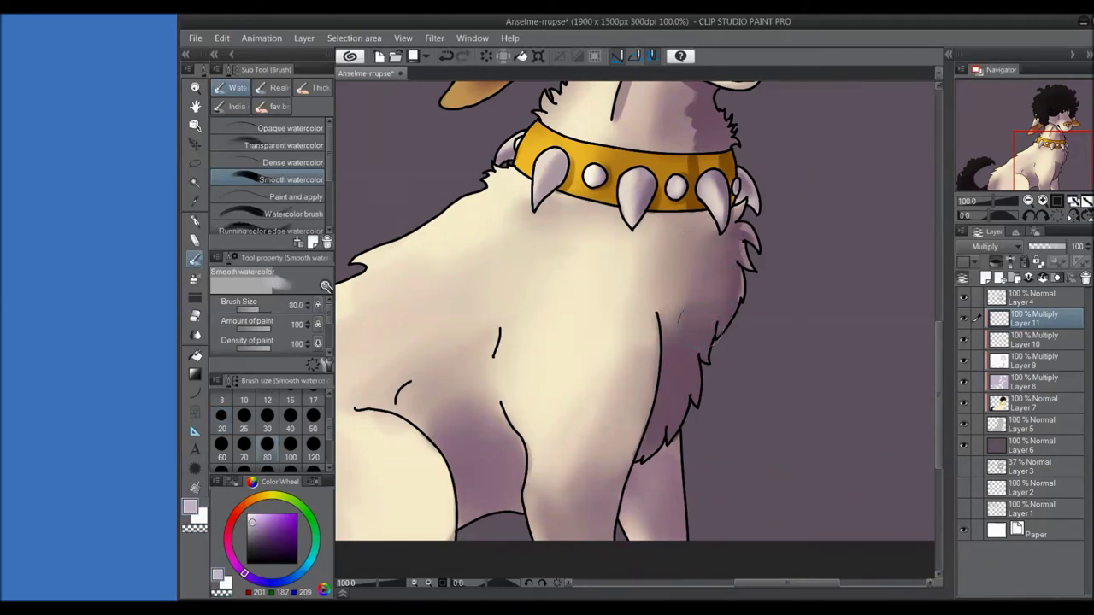
# - Reduce the brush to size 20 and redefine the shadow along the underside of the jaw
pyautogui.moveTo(733, 254); pyautogui.dragTo(699, 327)
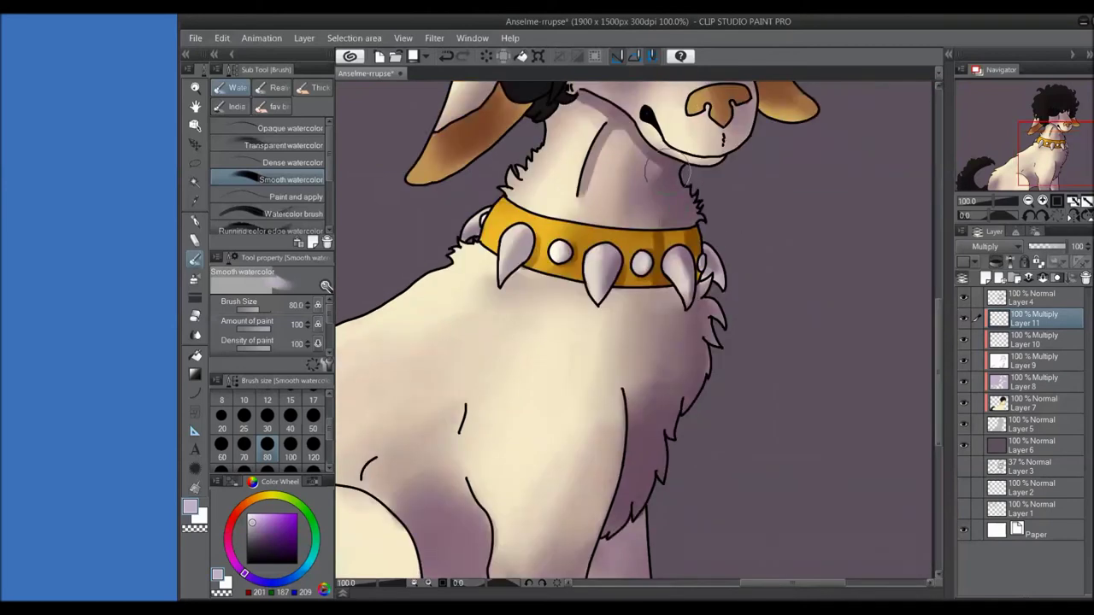
pyautogui.press('[')
pyautogui.press('[')
pyautogui.press('[')
pyautogui.press('[')
pyautogui.press('[')
pyautogui.press('[')
pyautogui.press('[')
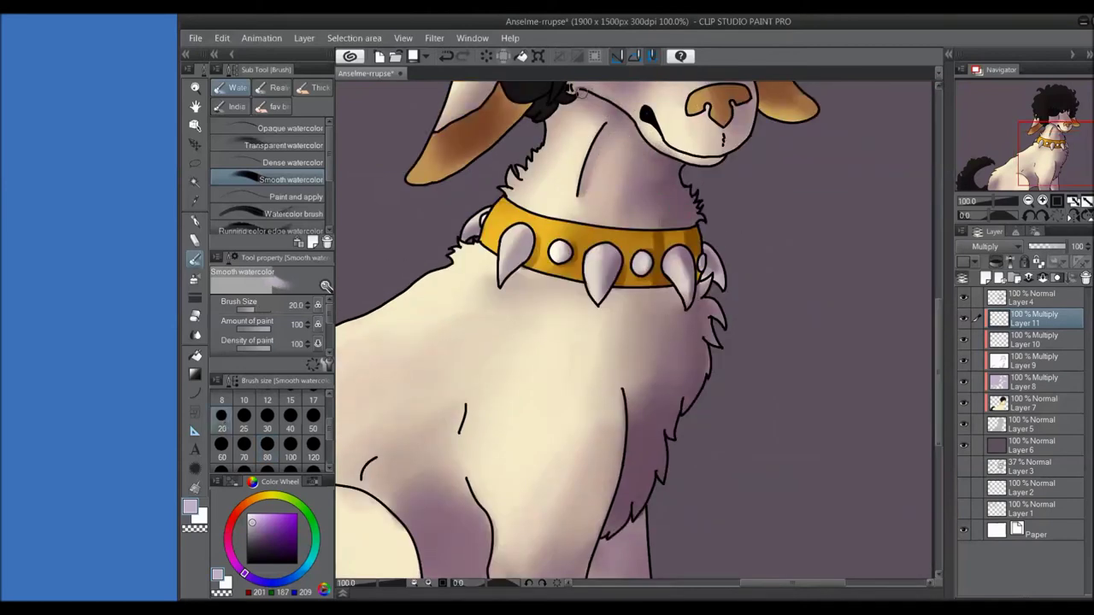
pyautogui.moveTo(629, 122); pyautogui.dragTo(648, 151)
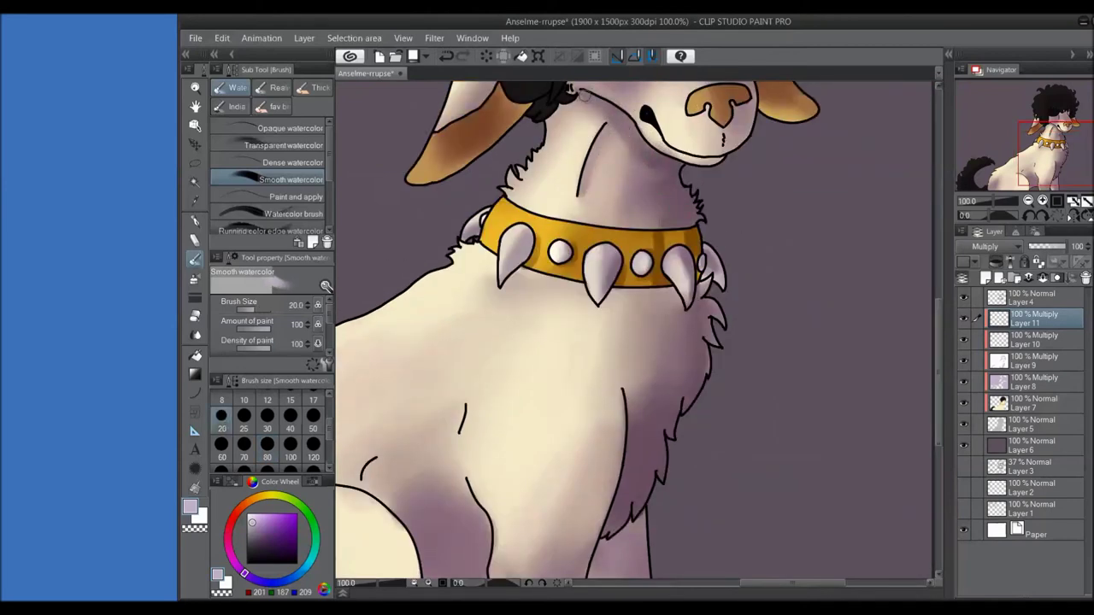
# - Paint the shadows cast by the hair on the face and darken the upper inner parts of both ears
pyautogui.moveTo(547, 125)
pyautogui.mouseDown()
pyautogui.moveTo(586, 137)
pyautogui.moveTo(610, 269)
pyautogui.mouseUp()
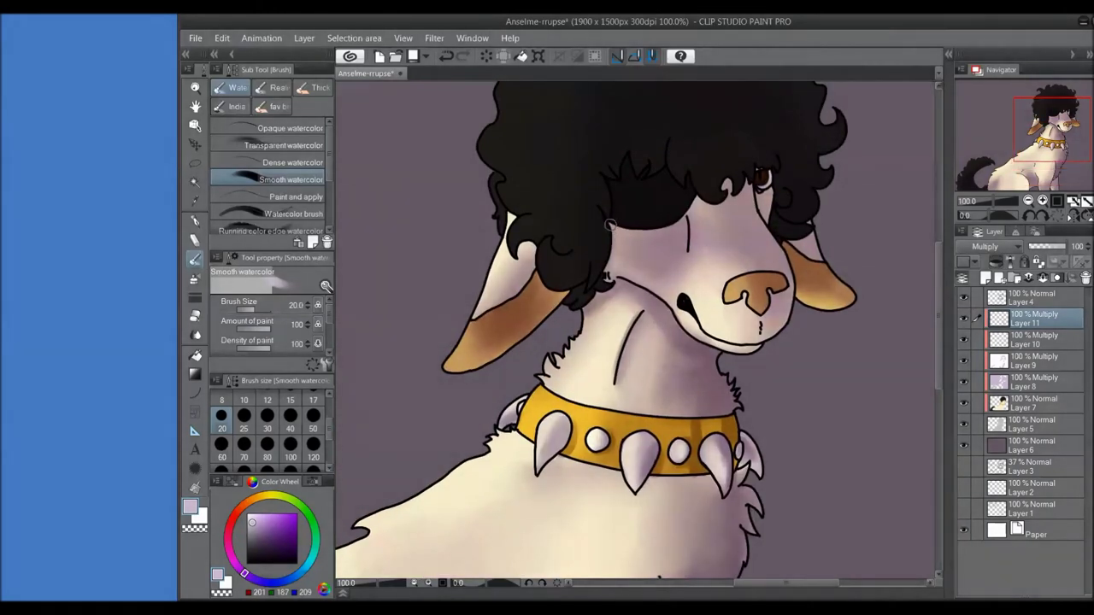
pyautogui.moveTo(612, 228); pyautogui.dragTo(658, 223)
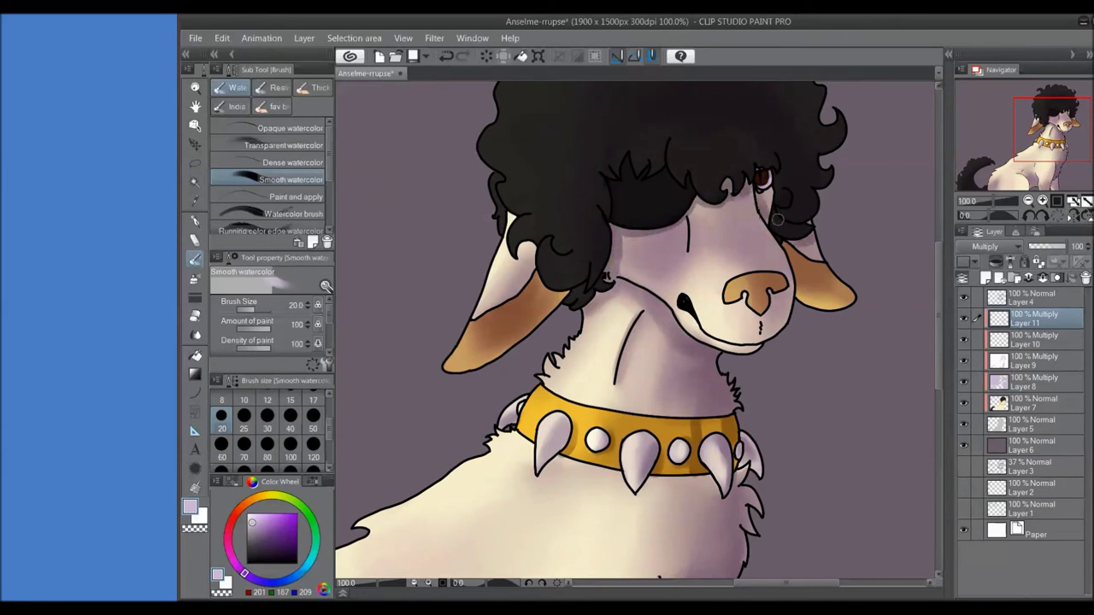
pyautogui.moveTo(793, 253); pyautogui.dragTo(791, 250)
pyautogui.moveTo(477, 325); pyautogui.dragTo(532, 282)
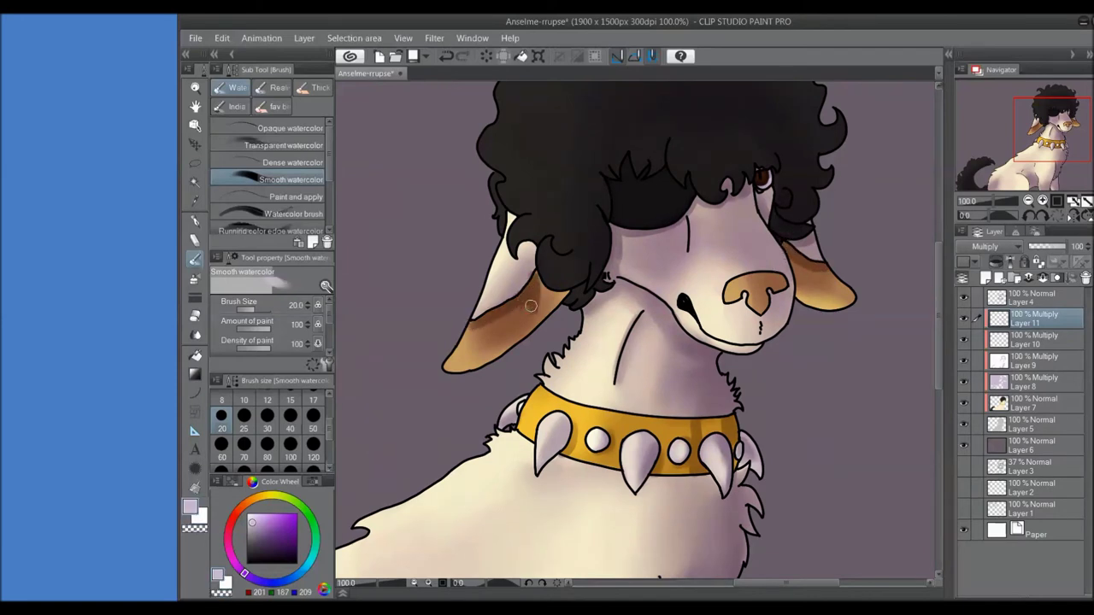
pyautogui.moveTo(790, 249); pyautogui.dragTo(800, 277)
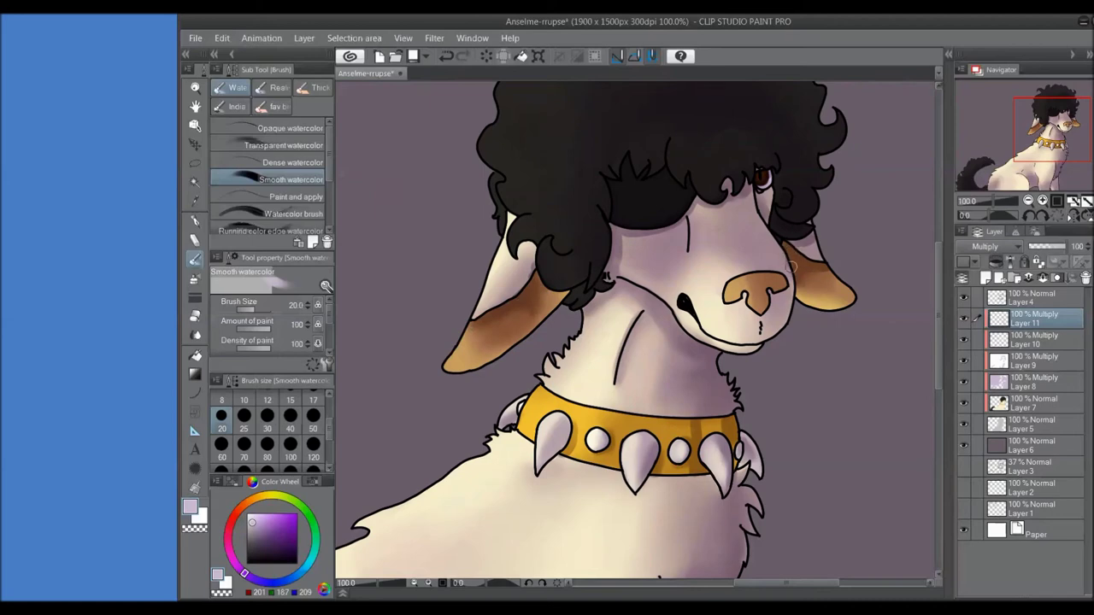
# - Paint cast shadows on the fur beneath the collar and vertical shadow streaks across the yellow band
pyautogui.scroll(-3, 726, 308)
pyautogui.moveTo(644, 326); pyautogui.dragTo(678, 330)
pyautogui.moveTo(551, 309)
pyautogui.mouseDown()
pyautogui.moveTo(613, 318)
pyautogui.moveTo(554, 310)
pyautogui.moveTo(560, 320)
pyautogui.moveTo(551, 316)
pyautogui.moveTo(610, 318)
pyautogui.mouseUp()
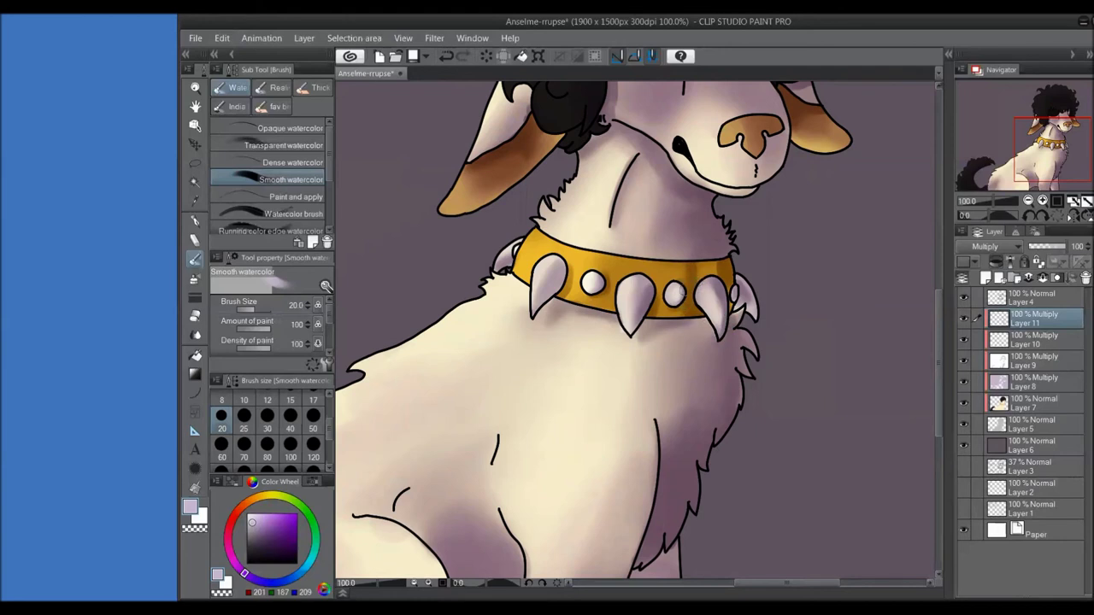
pyautogui.moveTo(630, 260); pyautogui.dragTo(633, 274)
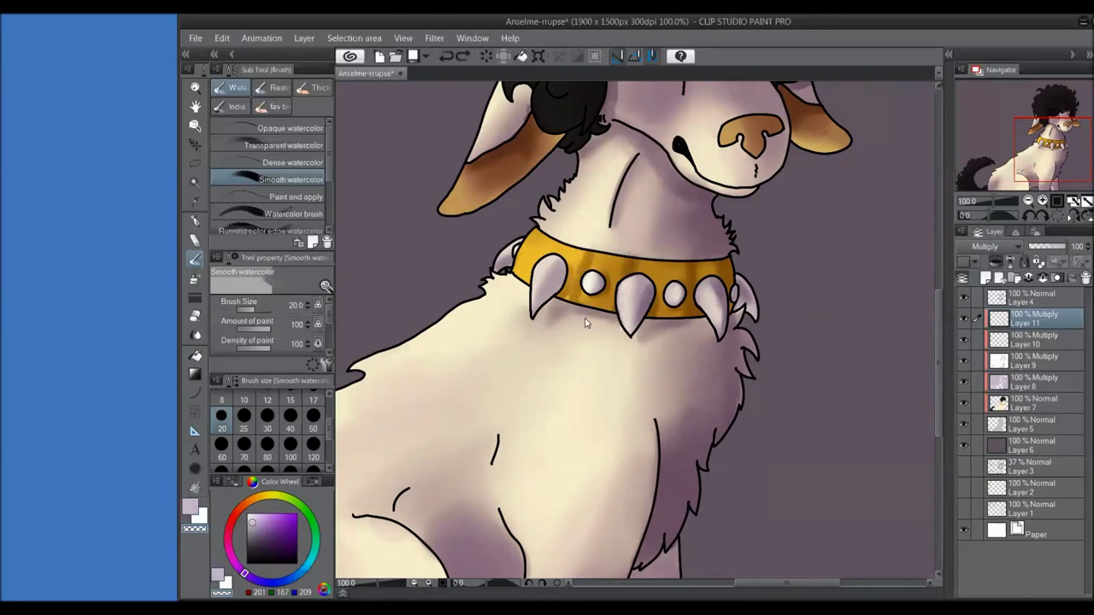
pyautogui.moveTo(607, 253); pyautogui.dragTo(609, 281)
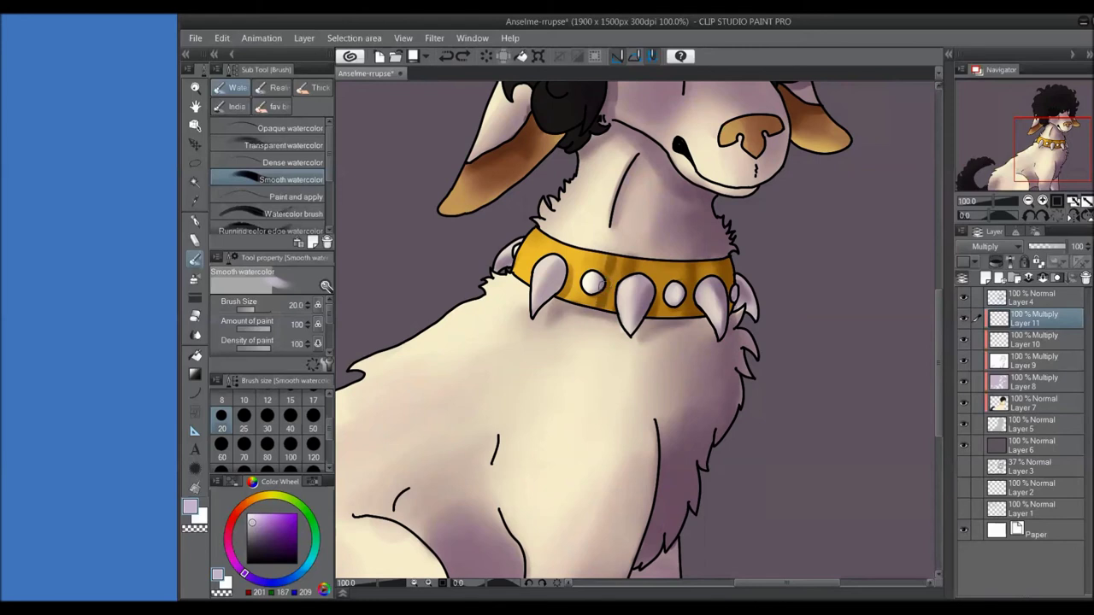
pyautogui.click(618, 251)
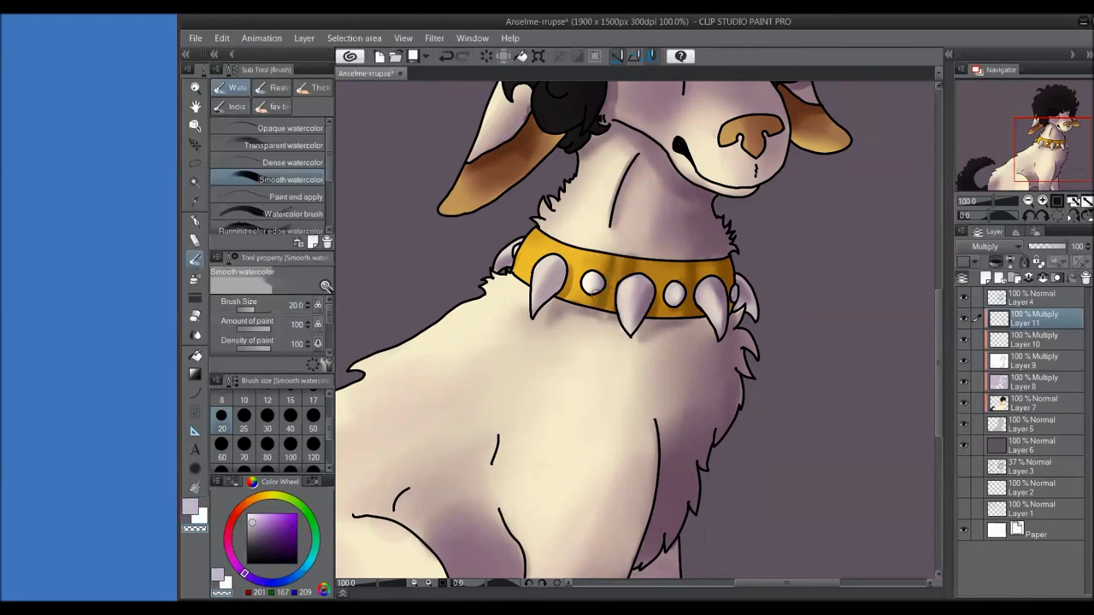
pyautogui.press('c')
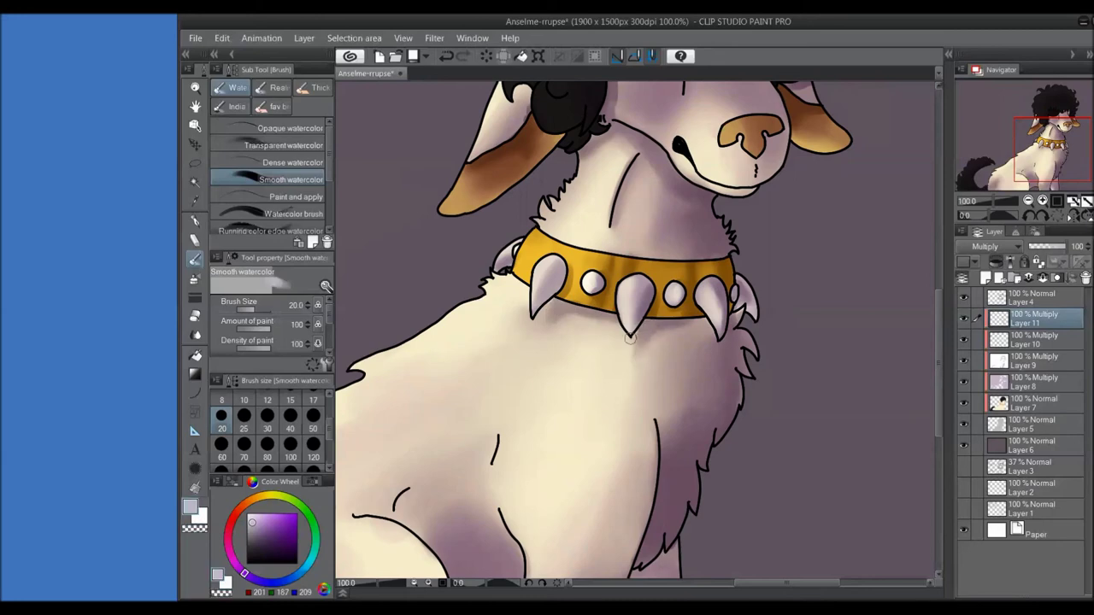
# - Deepen the lavender shadow on the lower belly between the thigh and the foreleg, smoothing it towards the foreleg
pyautogui.scroll(-5, 530, 362)
pyautogui.hscroll(-3, 530, 373)
pyautogui.hscroll(5, 629, 323)
pyautogui.moveTo(628, 323)
pyautogui.mouseDown()
pyautogui.moveTo(565, 345)
pyautogui.moveTo(589, 342)
pyautogui.moveTo(614, 365)
pyautogui.moveTo(627, 312)
pyautogui.moveTo(580, 336)
pyautogui.moveTo(565, 378)
pyautogui.moveTo(588, 341)
pyautogui.moveTo(553, 340)
pyautogui.moveTo(625, 312)
pyautogui.moveTo(579, 340)
pyautogui.mouseUp()
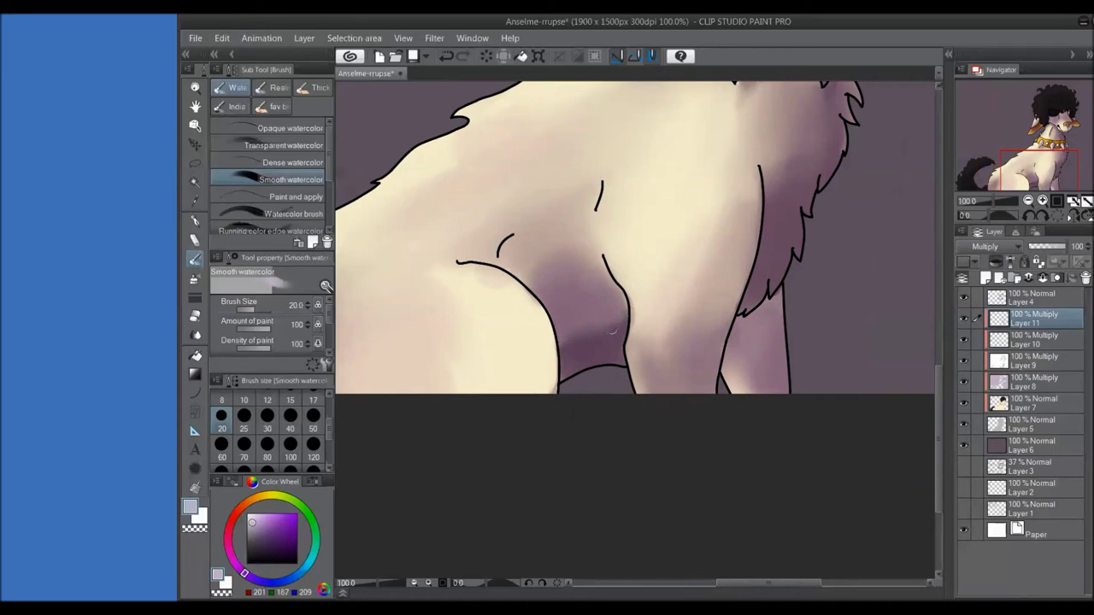
pyautogui.moveTo(571, 342); pyautogui.dragTo(612, 325)
pyautogui.keyDown('alt'); pyautogui.click(503, 363); pyautogui.keyUp('alt')
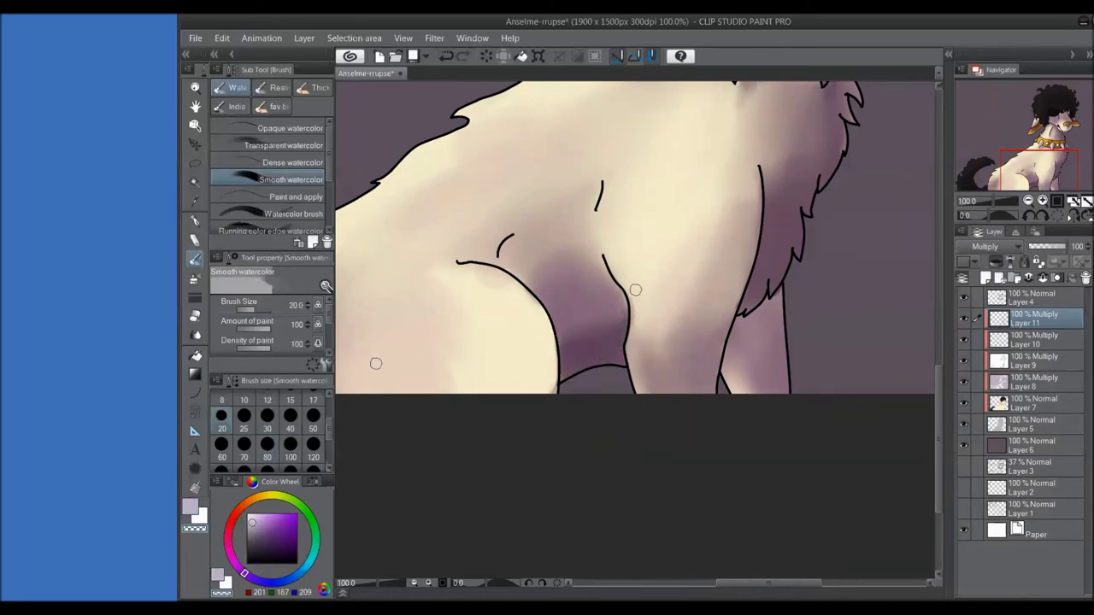
pyautogui.keyDown('alt'); pyautogui.click(620, 295); pyautogui.keyUp('alt')
# - Paint a narrow darker shadow on the belly fur along the thigh's curved outline and soften its edge
pyautogui.moveTo(528, 283); pyautogui.dragTo(571, 346)
pyautogui.hotkey('ctrl', 'z')
pyautogui.hotkey('ctrl', 'z')
pyautogui.moveTo(525, 284); pyautogui.dragTo(559, 343)
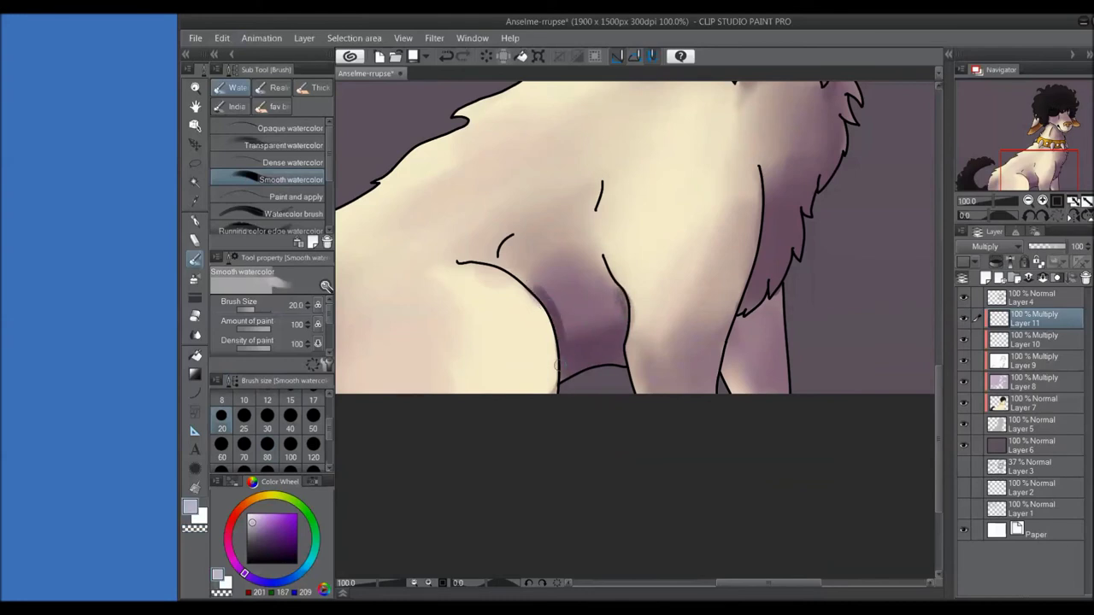
pyautogui.keyDown('alt'); pyautogui.click(547, 304); pyautogui.keyUp('alt')
pyautogui.keyDown('alt'); pyautogui.click(634, 324); pyautogui.keyUp('alt')
# - Shade the far foreleg with a dark cast shadow beneath the chest fur, extending it down the leg
pyautogui.moveTo(754, 393); pyautogui.dragTo(734, 334)
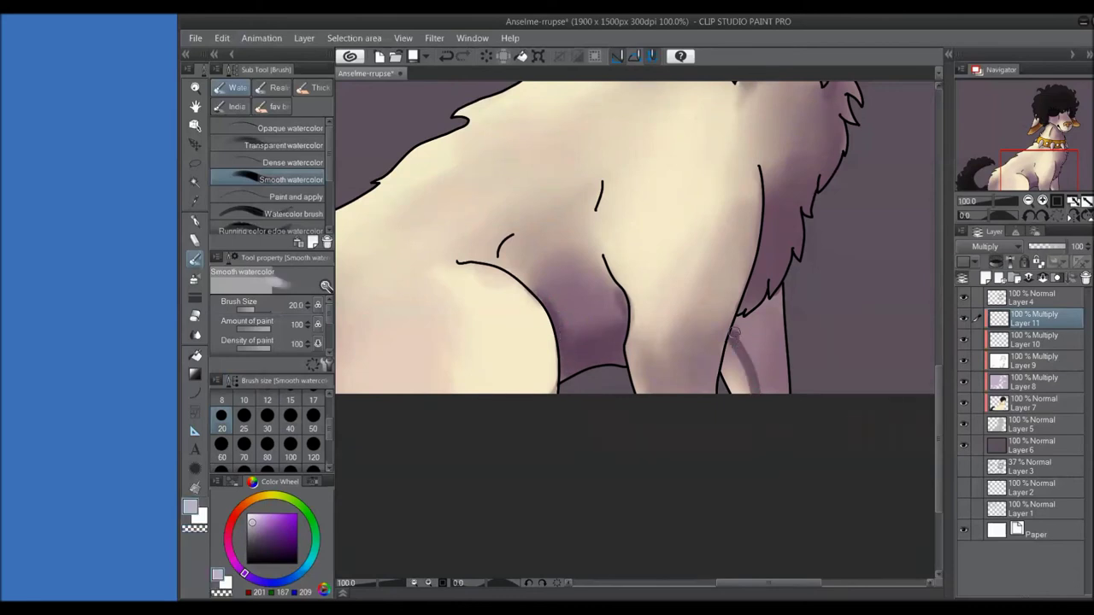
pyautogui.moveTo(766, 295); pyautogui.dragTo(762, 396)
pyautogui.moveTo(743, 333); pyautogui.dragTo(766, 369)
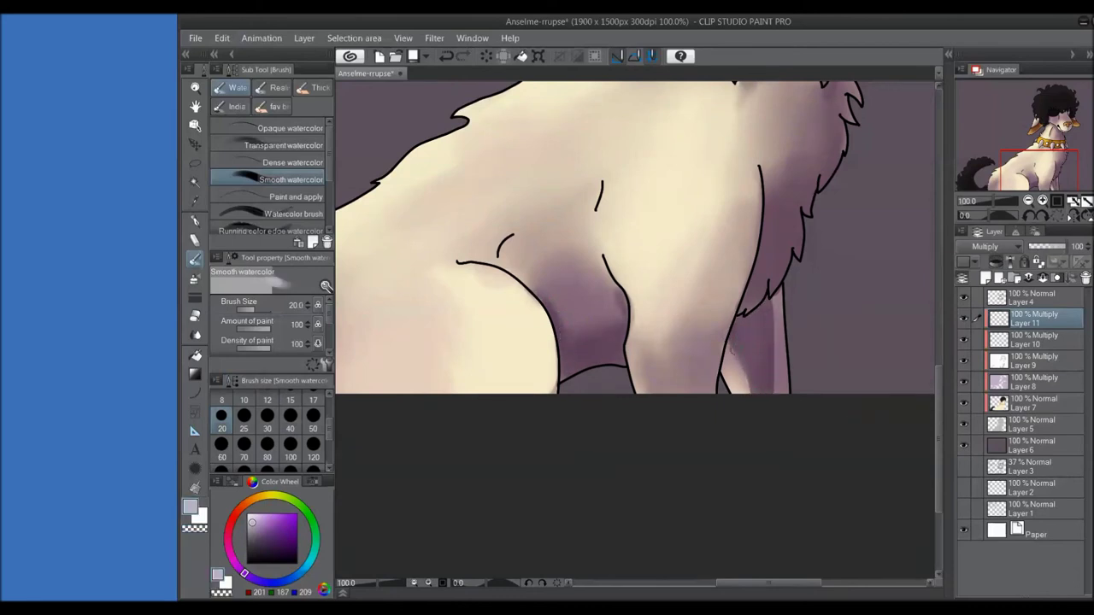
pyautogui.moveTo(772, 394)
pyautogui.mouseDown()
pyautogui.moveTo(775, 262)
pyautogui.moveTo(781, 346)
pyautogui.mouseUp()
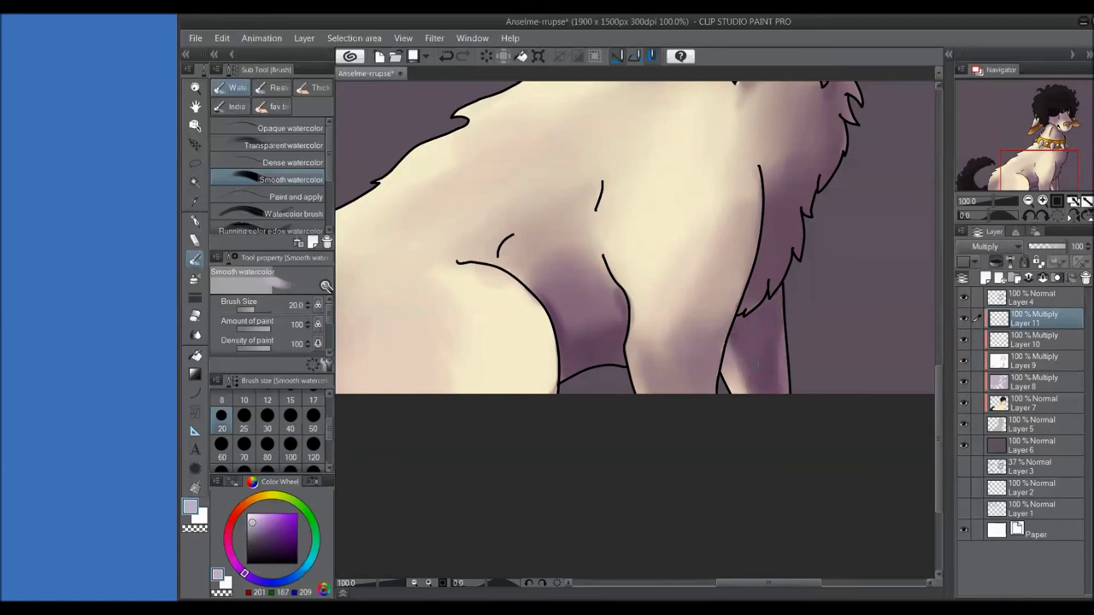
# - Add a new Normal layer above all the others and choose a pale lavender colour with the Marker pen
pyautogui.scroll(6, 662, 419)
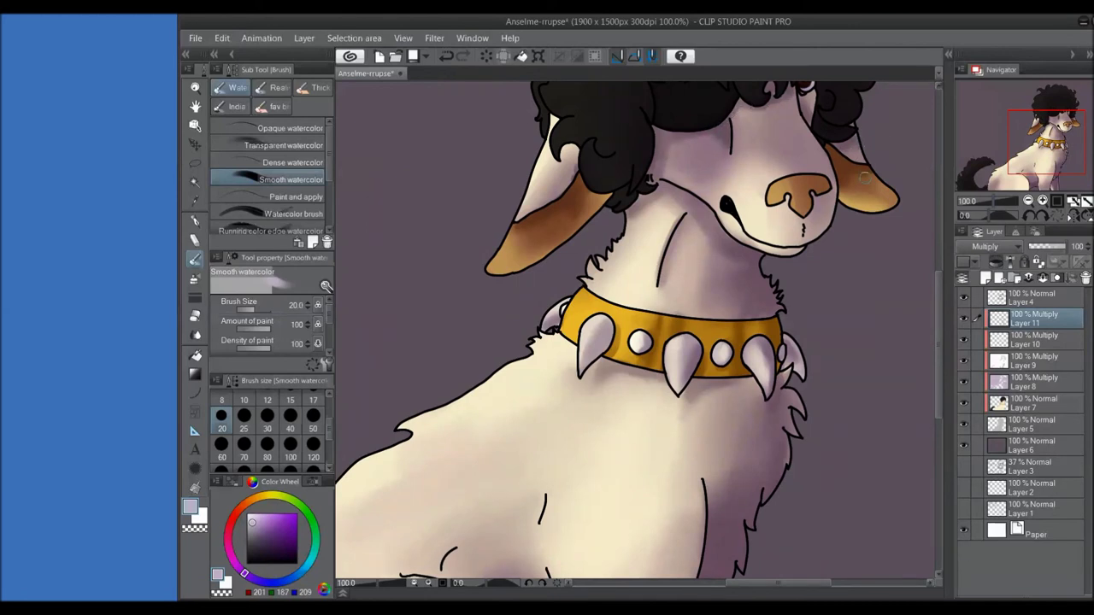
pyautogui.scroll(3, 870, 176)
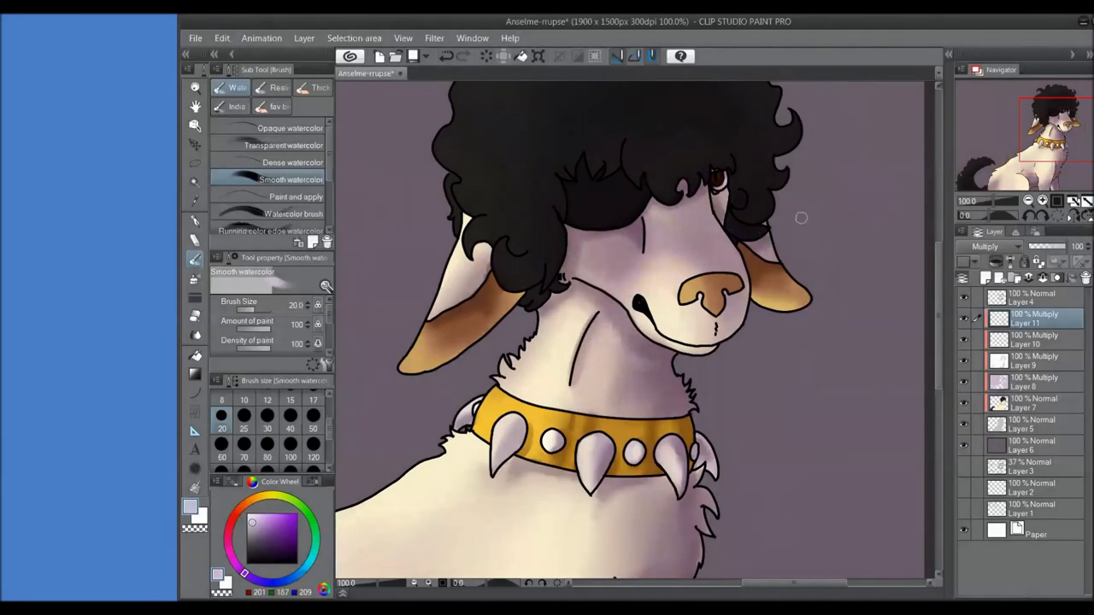
pyautogui.scroll(2, 613, 265)
pyautogui.hotkey('ctrl', 'shift', 'n')
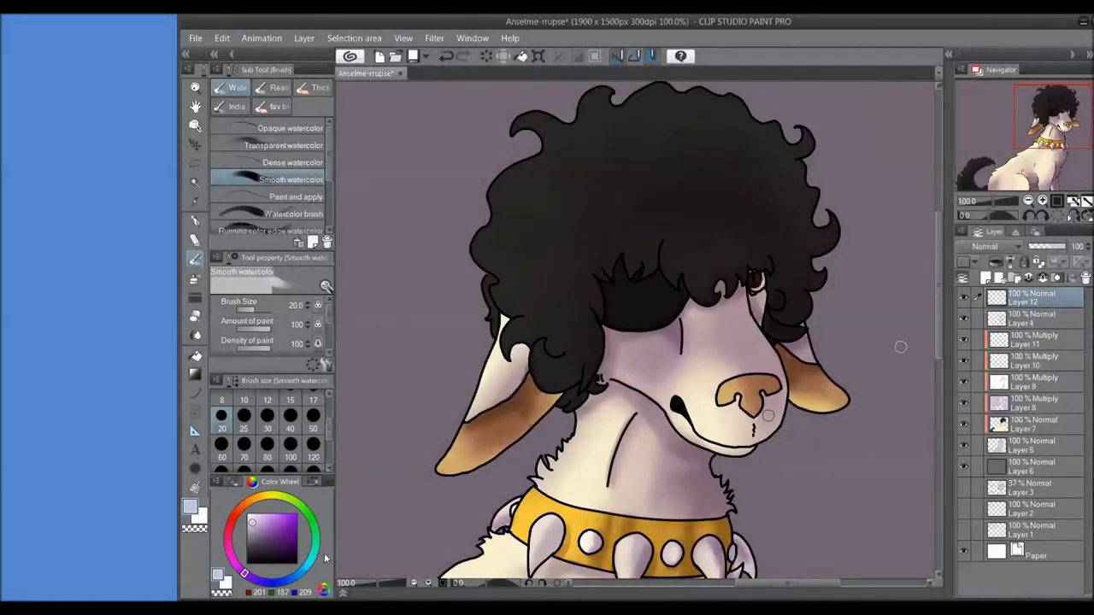
pyautogui.click(251, 518)
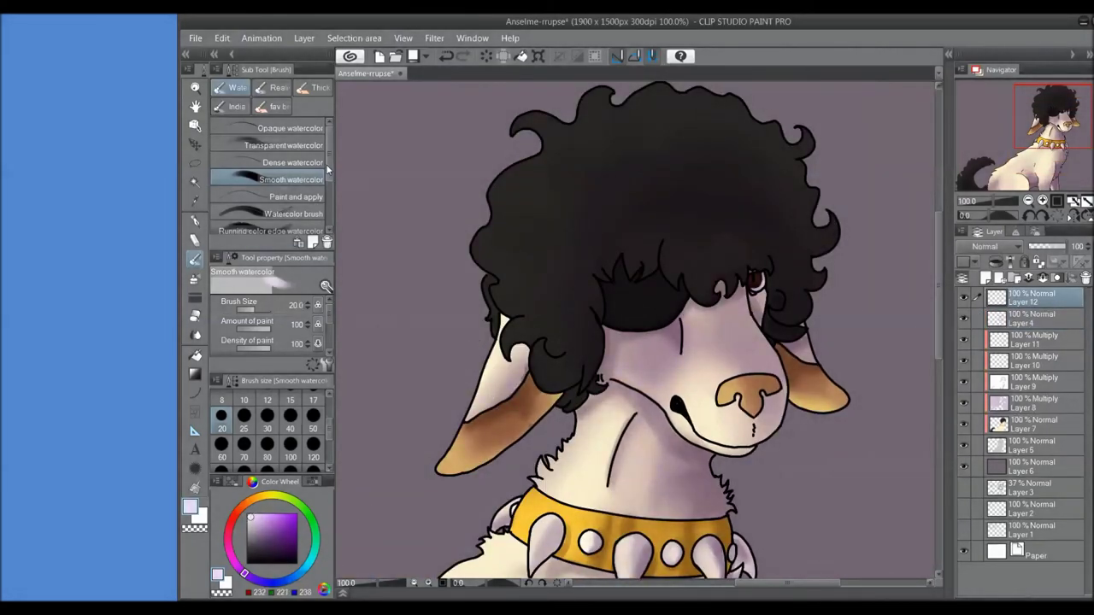
pyautogui.click(277, 106)
# - Draw two crossing pale straps over the black eyepatch with the Marker pen at size 5
pyautogui.moveTo(627, 305)
pyautogui.mouseDown()
pyautogui.moveTo(665, 262)
pyautogui.moveTo(658, 312)
pyautogui.moveTo(691, 253)
pyautogui.mouseUp()
pyautogui.hotkey('ctrl', 'z')
pyautogui.hotkey('ctrl', 'z')
pyautogui.hotkey('ctrl', 'z')
pyautogui.moveTo(601, 313); pyautogui.dragTo(691, 253)
pyautogui.moveTo(603, 242); pyautogui.dragTo(671, 316)
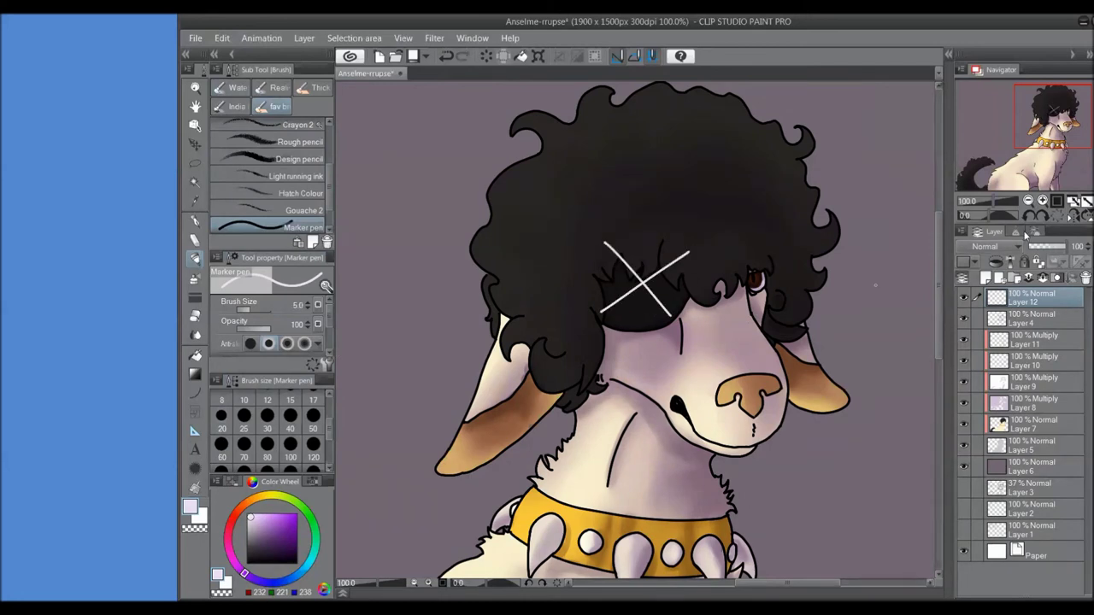
# - Move the eyepatch strap layer beneath Layer 4 and erase the upper strap ends that overlap the hair
pyautogui.hotkey('ctrl', '+')
pyautogui.scroll(3, 564, 294)
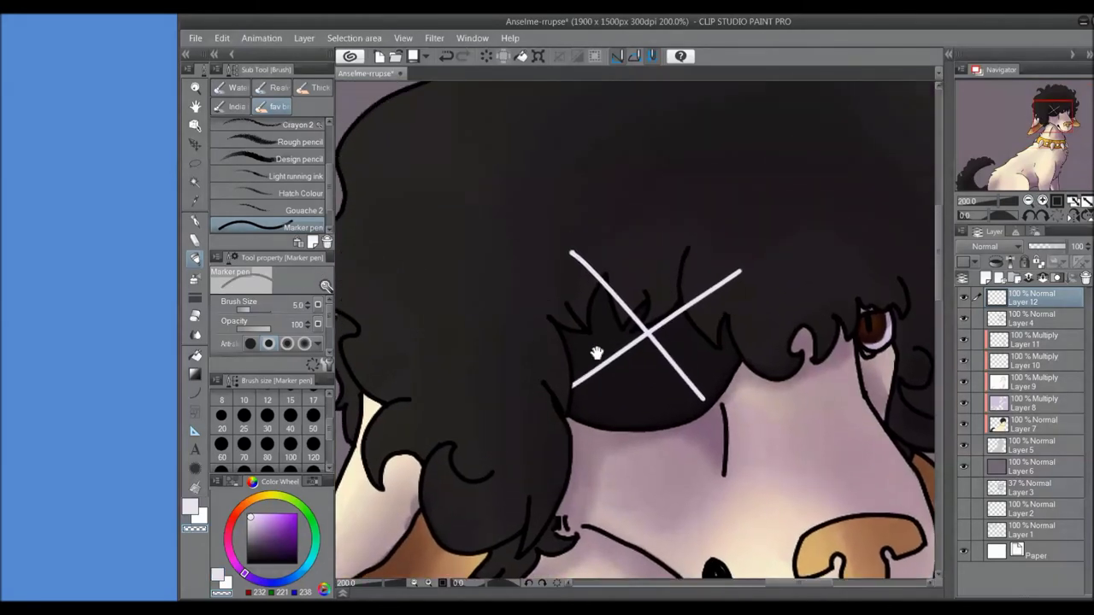
pyautogui.moveTo(627, 300); pyautogui.dragTo(616, 300)
pyautogui.moveTo(1032, 297); pyautogui.dragTo(1032, 318)
pyautogui.moveTo(612, 289); pyautogui.dragTo(571, 249)
pyautogui.moveTo(694, 295); pyautogui.dragTo(739, 268)
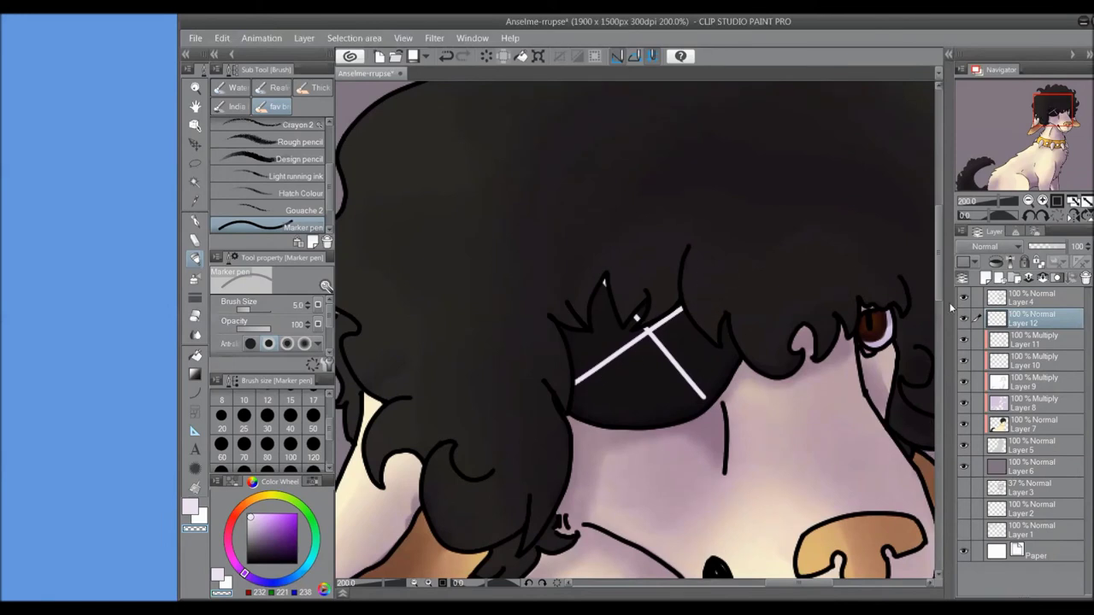
# - Add a clipped Multiply layer above the eyepatch strap layer
pyautogui.click(985, 278)
pyautogui.click(984, 278)
pyautogui.hotkey('ctrl', 'z')
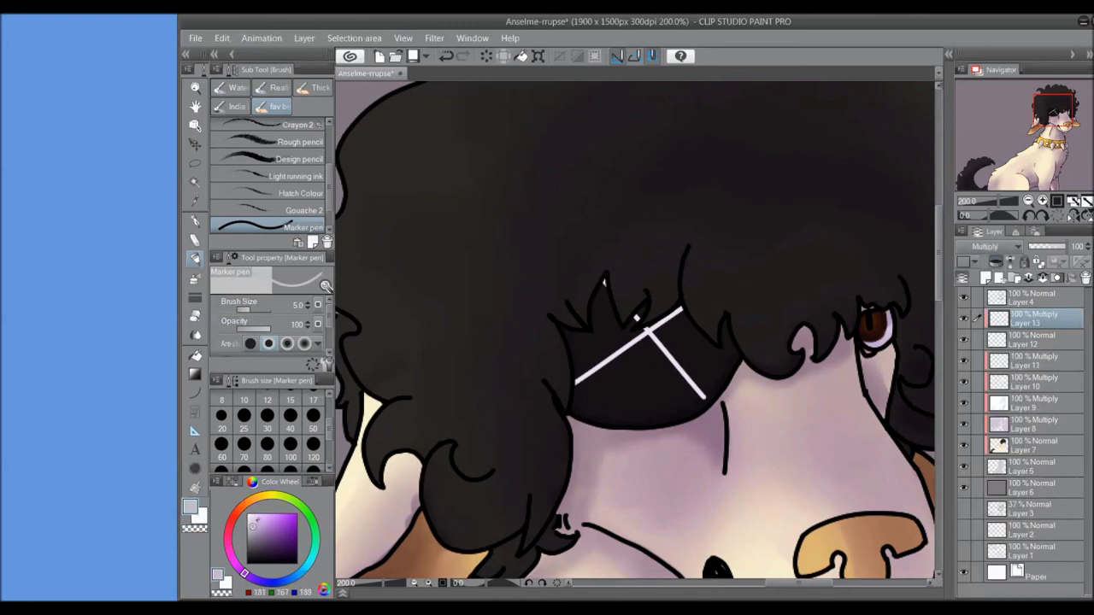
# - Shade the eyepatch straps with muted lavender at size 80 and darken their upper parts using Smooth watercolor at size 20
pyautogui.press(']')
pyautogui.press(']')
pyautogui.press(']')
pyautogui.press(']')
pyautogui.press(']')
pyautogui.press(']')
pyautogui.press(']')
pyautogui.press(']')
pyautogui.press(']')
pyautogui.press(']')
pyautogui.press(']')
pyautogui.press(']')
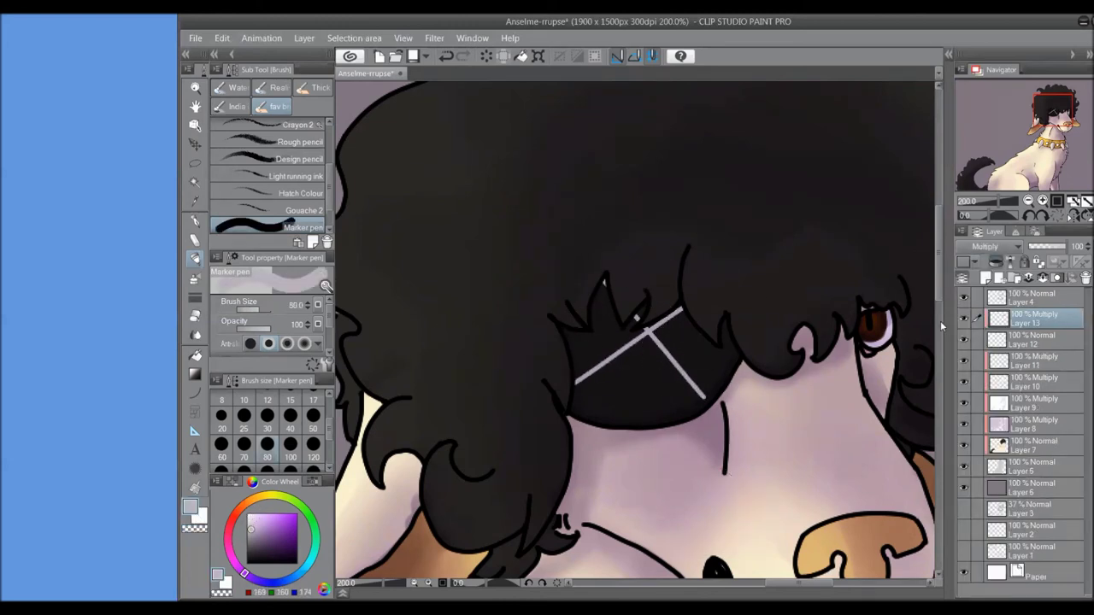
pyautogui.click(236, 87)
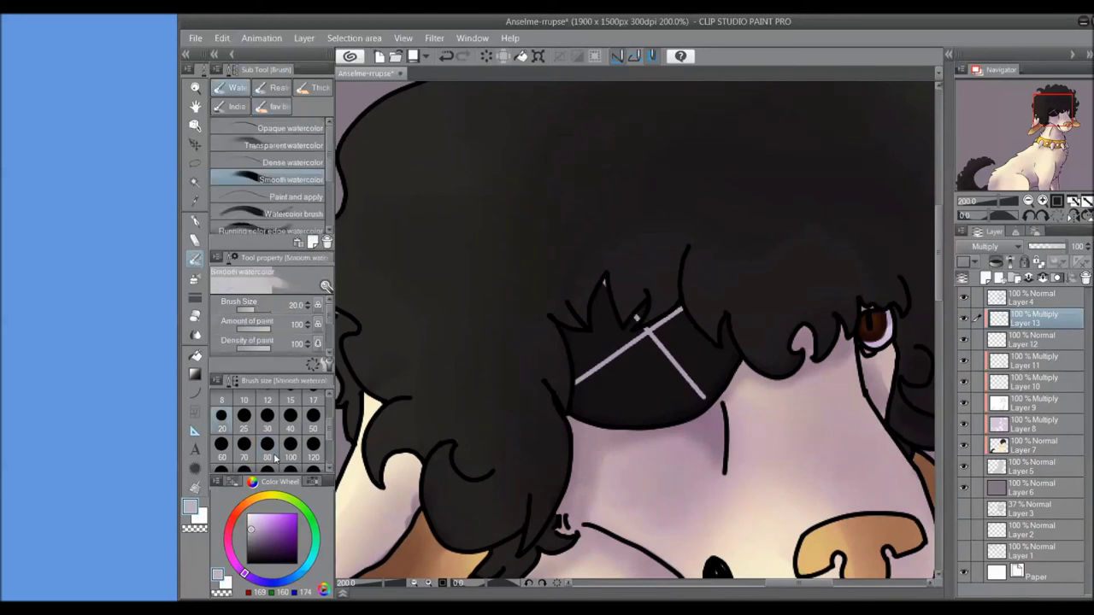
pyautogui.keyDown('alt'); pyautogui.click(654, 323); pyautogui.keyUp('alt')
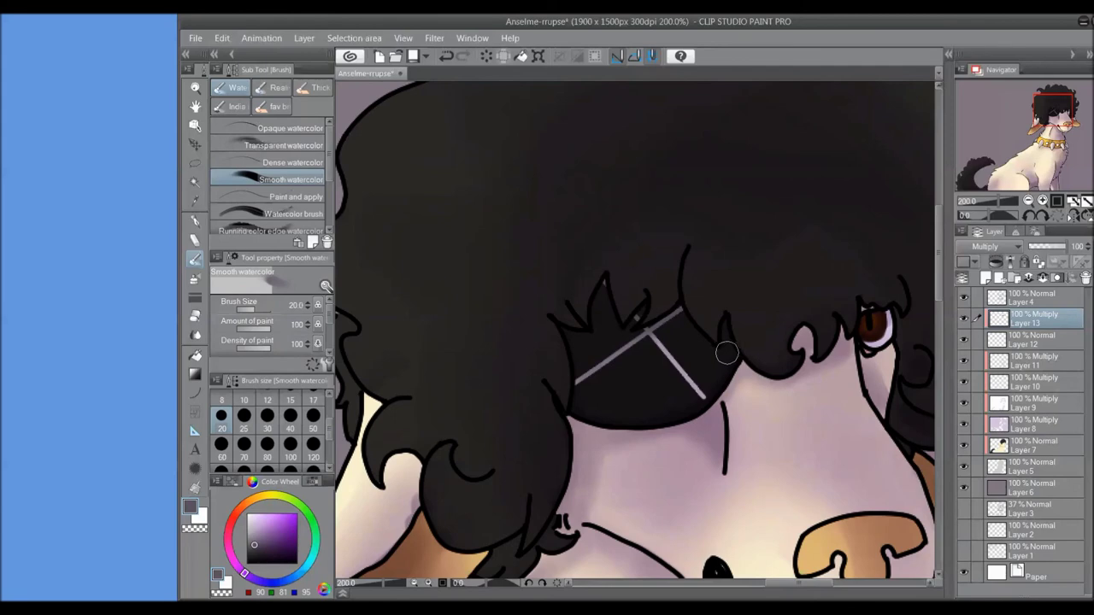
# - Add a clipped Overlay layer directly above Layer 11 and choose a pale yellow colour for highlights
pyautogui.click(1038, 364)
pyautogui.hotkey('ctrl', '-')
pyautogui.hotkey('ctrl', '-')
pyautogui.hotkey('ctrl', '-')
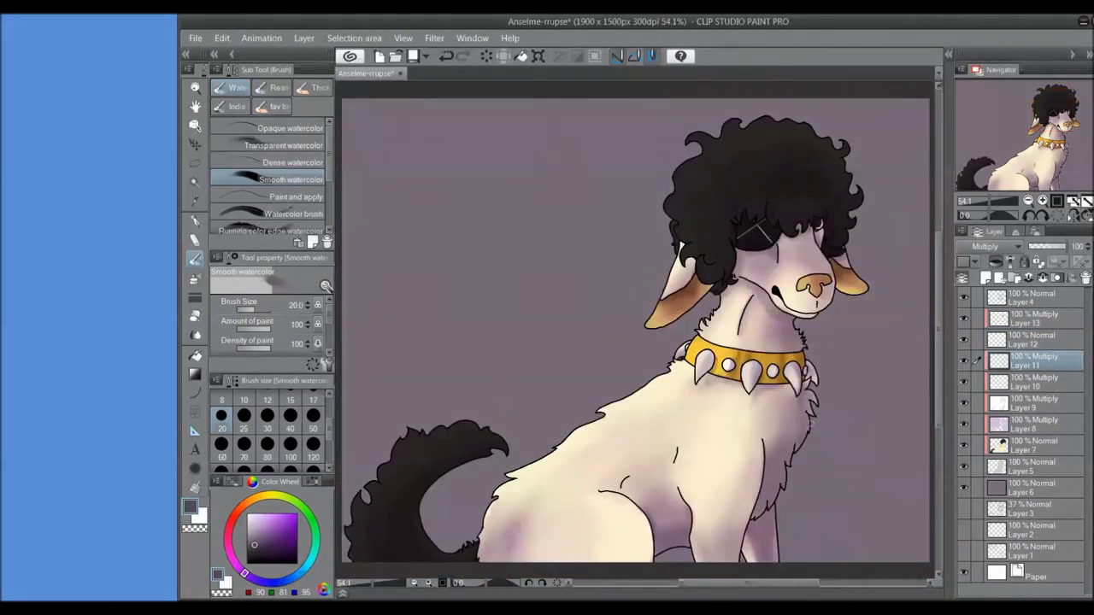
pyautogui.click(985, 278)
pyautogui.click(990, 246)
pyautogui.click(983, 424)
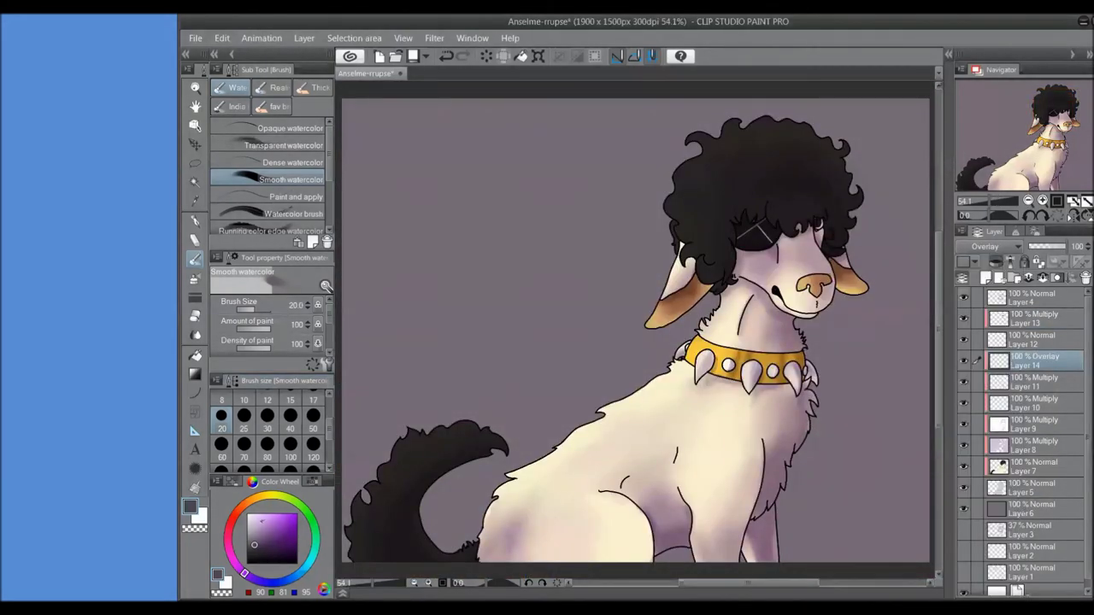
pyautogui.click(262, 499)
pyautogui.click(258, 523)
pyautogui.moveTo(699, 201); pyautogui.dragTo(725, 164)
pyautogui.hotkey('ctrl', 'z')
pyautogui.click(278, 106)
pyautogui.click(308, 161)
pyautogui.scroll(-2, 265, 318)
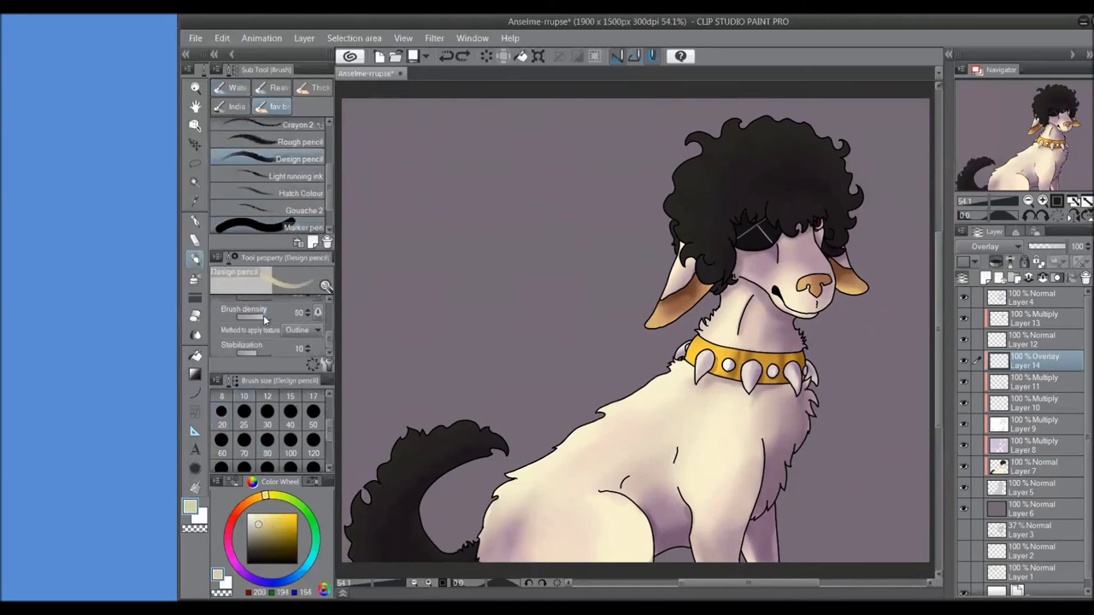
pyautogui.click(221, 412)
pyautogui.scroll(1, 331, 333)
pyautogui.scroll(1, 331, 334)
pyautogui.click(319, 345)
pyautogui.click(318, 345)
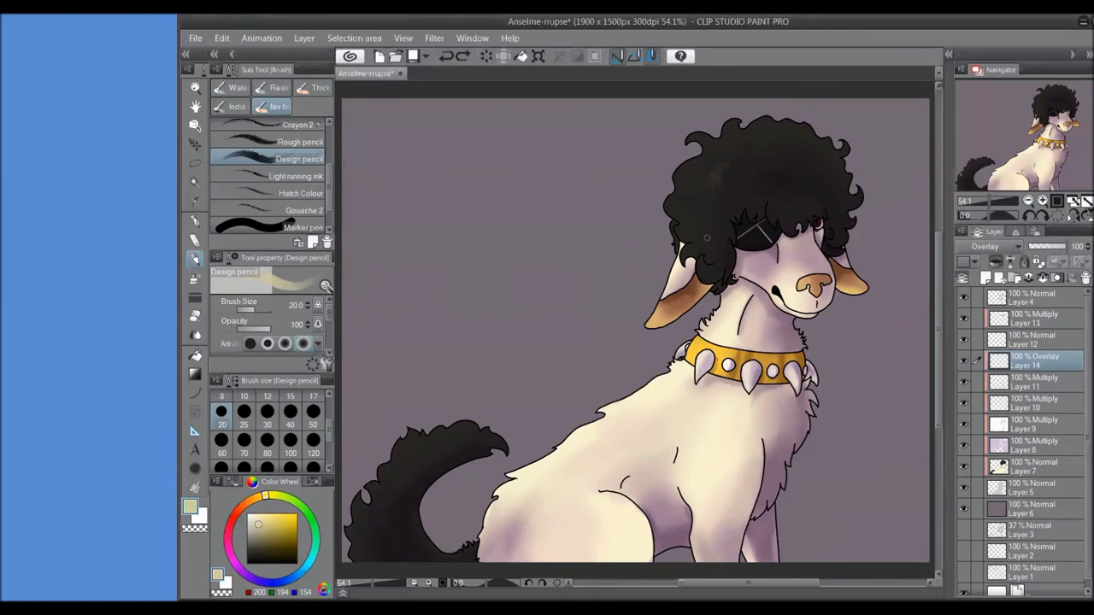
# - Paint muted beige highlights over the curly hair and the far ear with Smooth watercolor at size 30
pyautogui.click(230, 87)
pyautogui.click(267, 416)
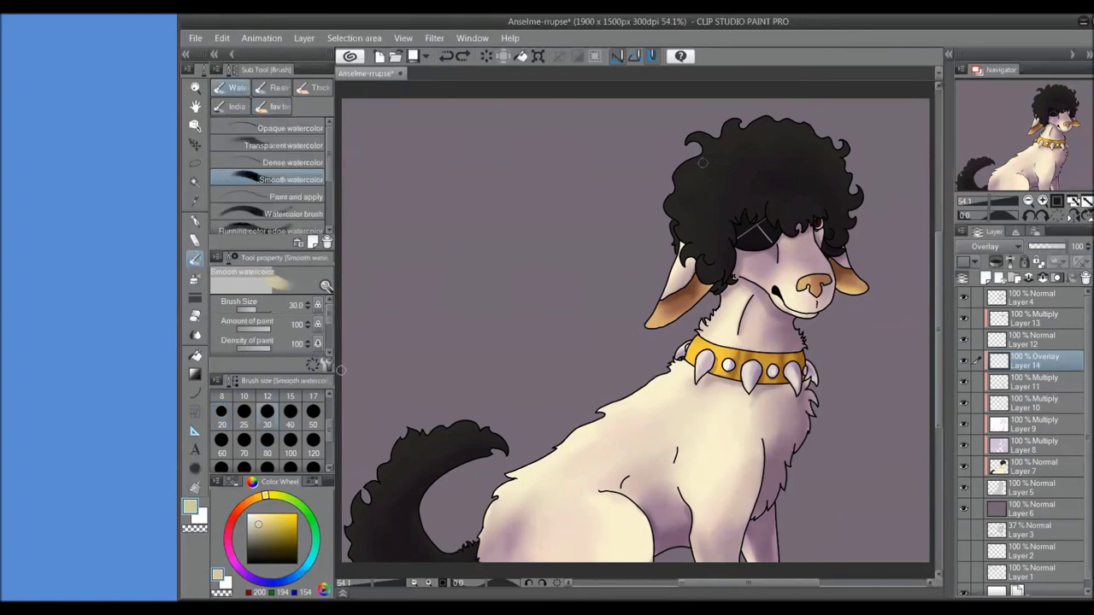
pyautogui.click(254, 527)
pyautogui.click(253, 530)
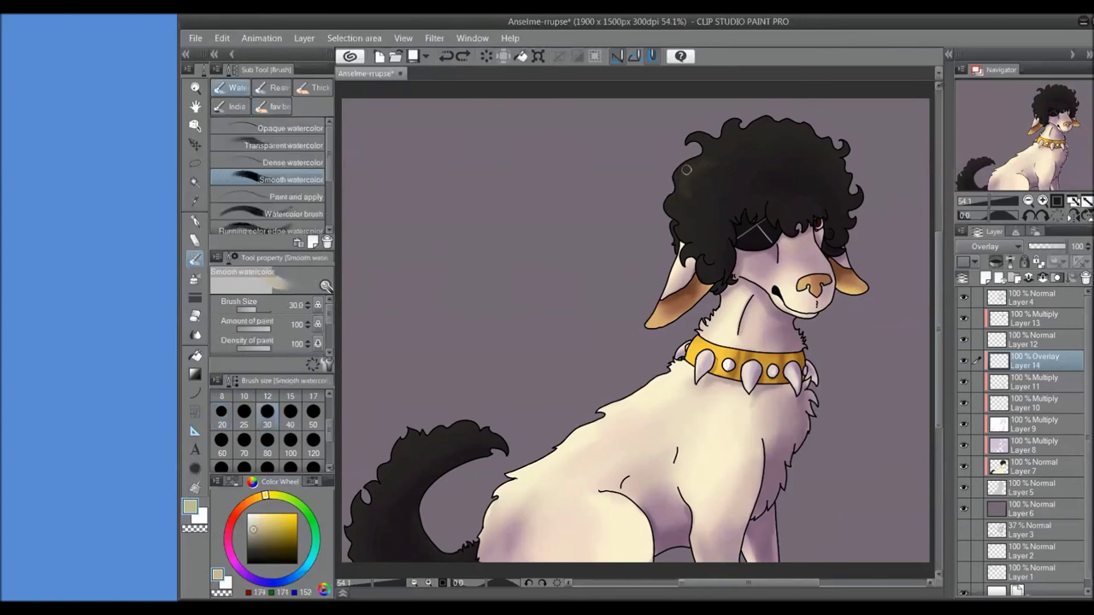
pyautogui.moveTo(691, 179)
pyautogui.mouseDown()
pyautogui.moveTo(736, 124)
pyautogui.moveTo(791, 142)
pyautogui.mouseUp()
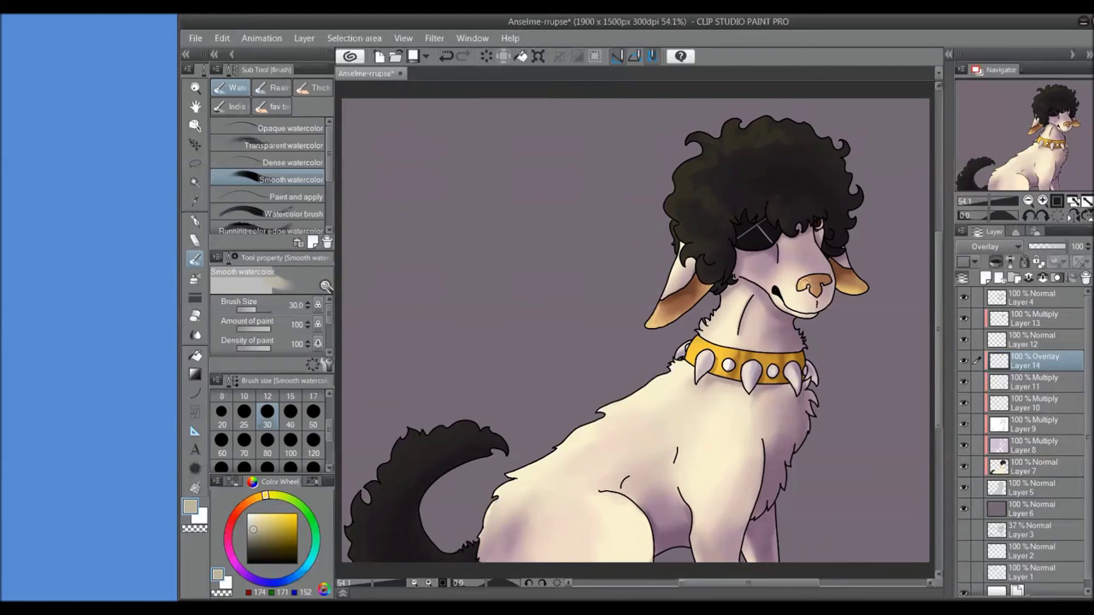
pyautogui.moveTo(831, 295); pyautogui.dragTo(859, 291)
# - Paint soft muted beige highlights on the fur of the back, shoulder and thigh
pyautogui.scroll(-5, 747, 297)
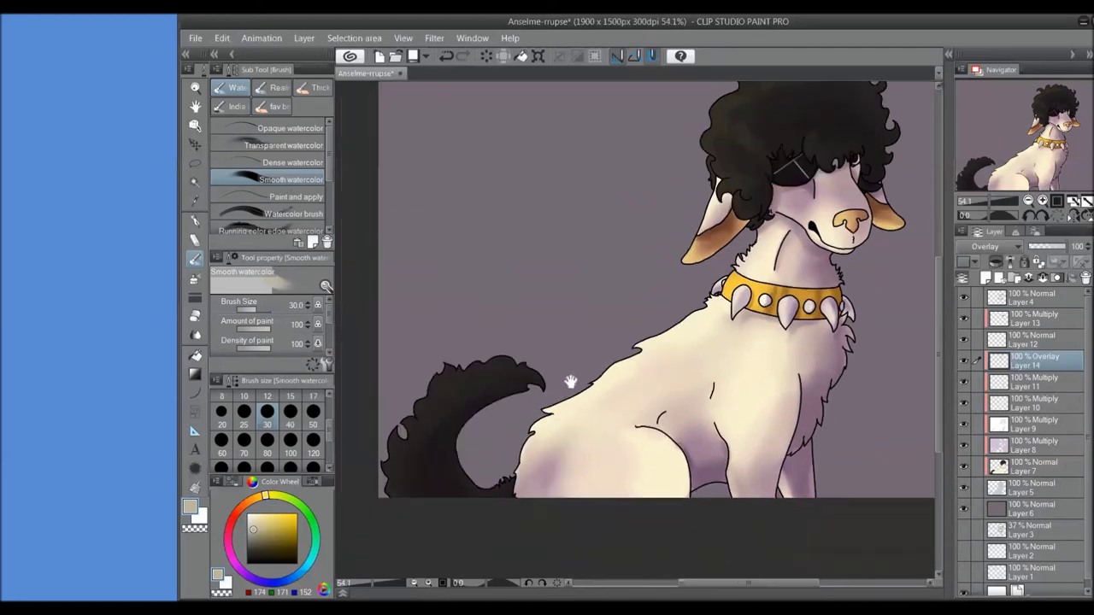
pyautogui.moveTo(665, 395); pyautogui.dragTo(662, 359)
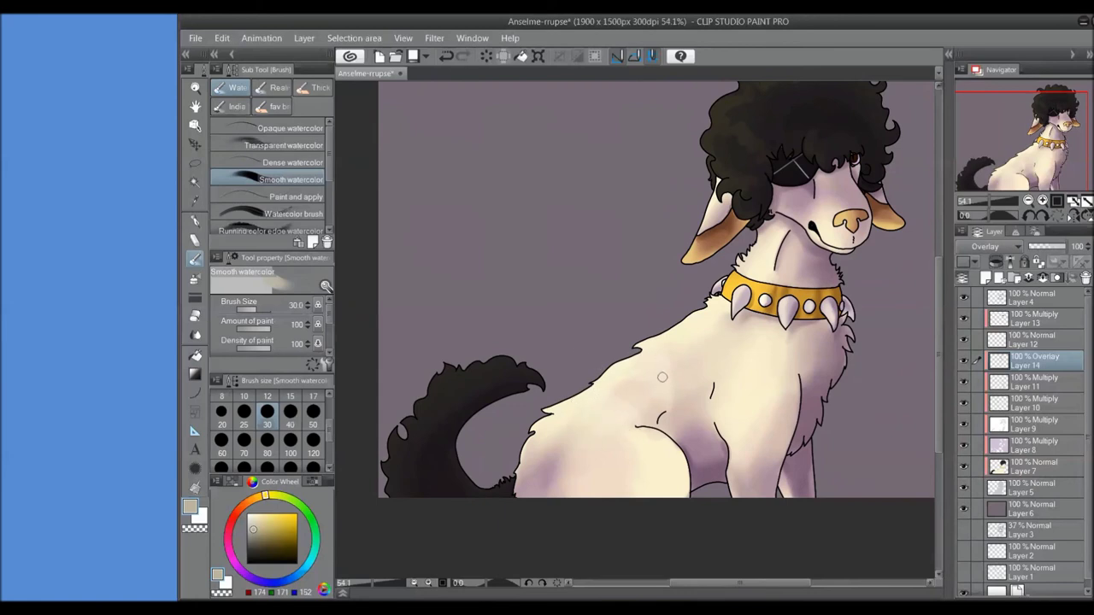
pyautogui.moveTo(702, 340); pyautogui.dragTo(702, 377)
pyautogui.moveTo(581, 494); pyautogui.dragTo(592, 458)
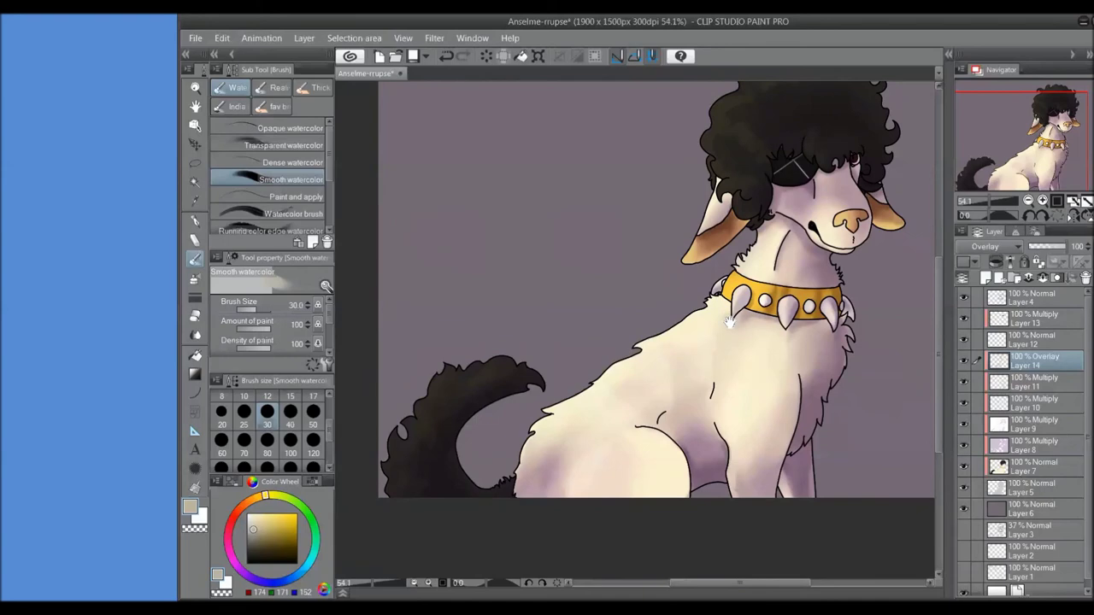
pyautogui.moveTo(751, 313); pyautogui.dragTo(674, 365)
pyautogui.hotkey('ctrl', 'z')
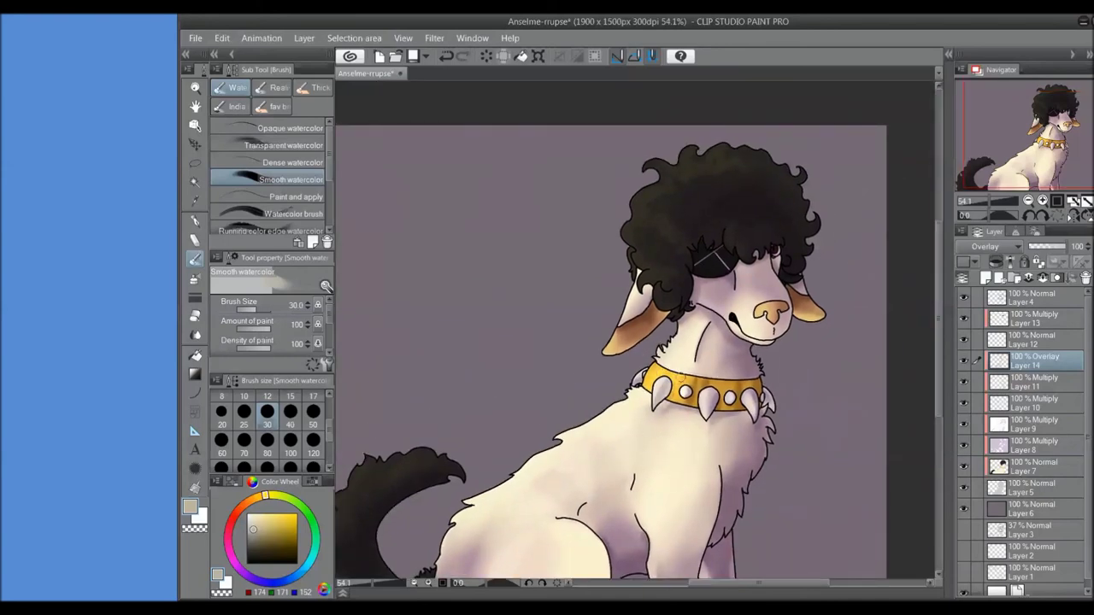
# - Brighten the yellow collar band with pale cream highlights, reducing the brush to size 10
pyautogui.scroll(4, 602, 368)
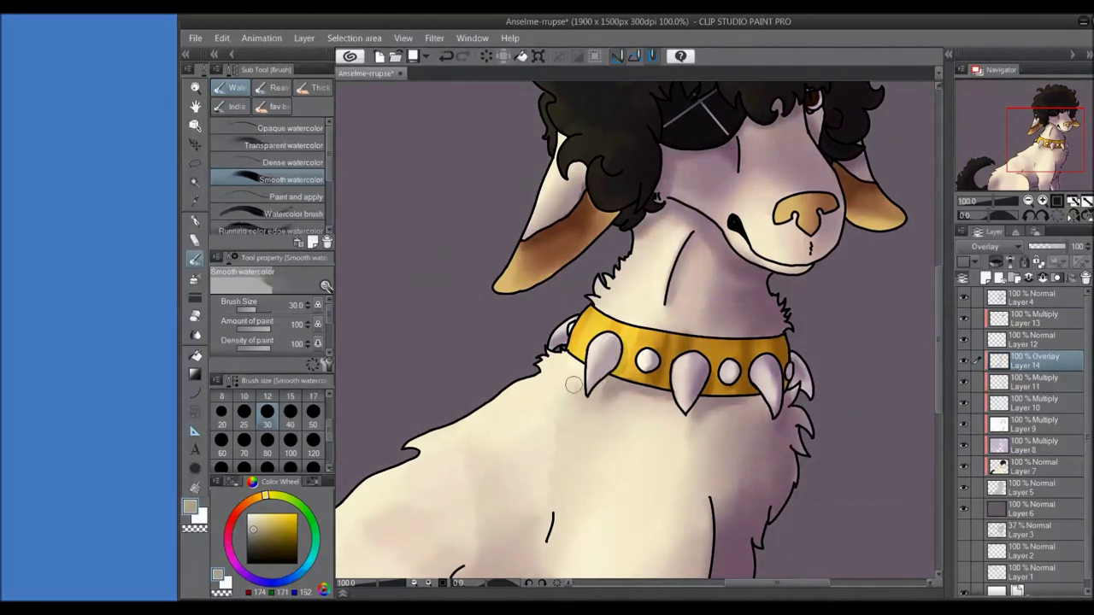
pyautogui.keyDown('alt'); pyautogui.click(599, 295); pyautogui.keyUp('alt')
pyautogui.press('[')
pyautogui.press('[')
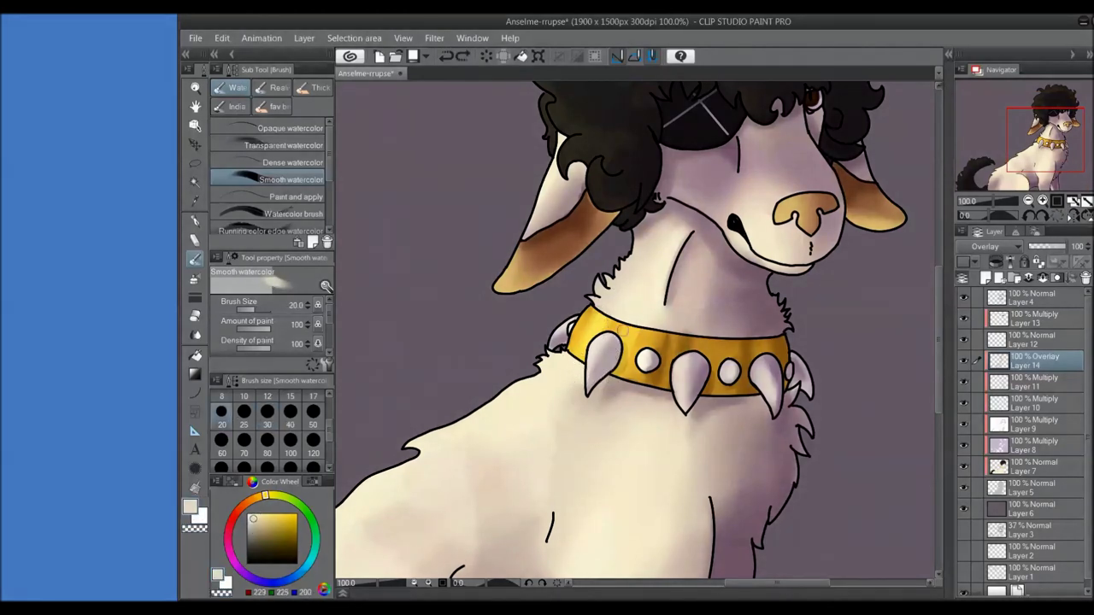
pyautogui.press('[')
pyautogui.press('[')
pyautogui.press('[')
pyautogui.press('[')
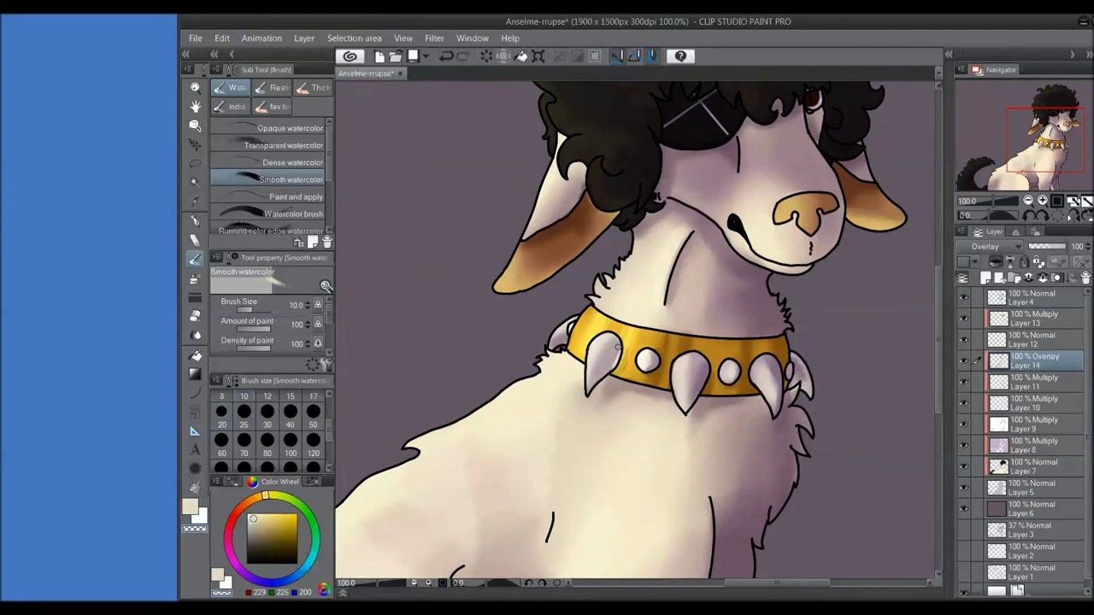
# - Add darker beige highlights to the collar spikes and nearby fur, using brush sizes 30 and 20
pyautogui.keyDown('alt'); pyautogui.click(602, 379); pyautogui.keyUp('alt')
pyautogui.press(']')
pyautogui.press(']')
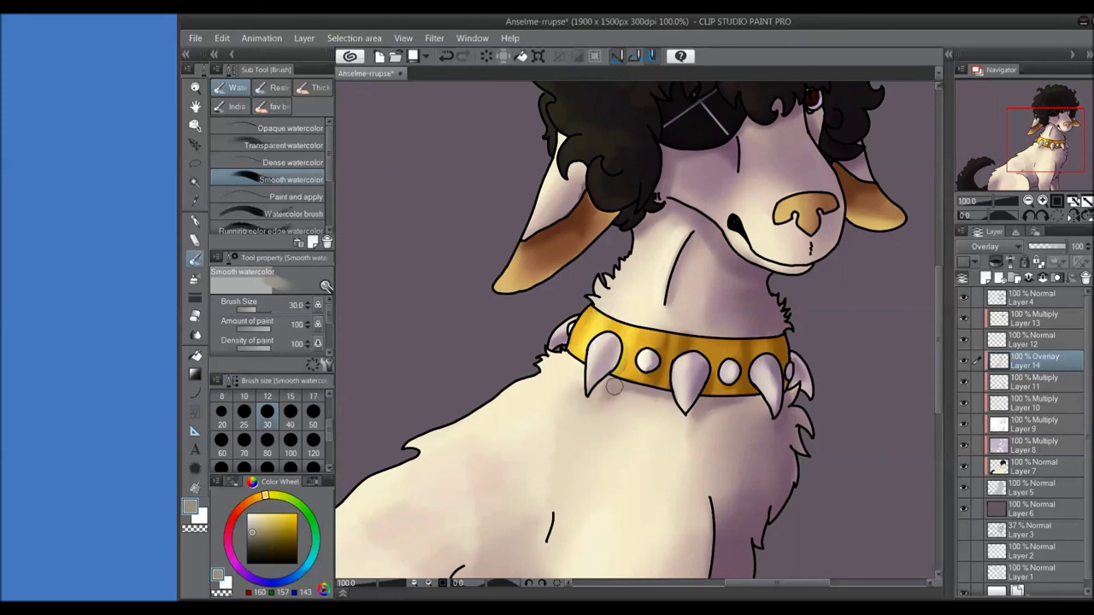
pyautogui.press('[')
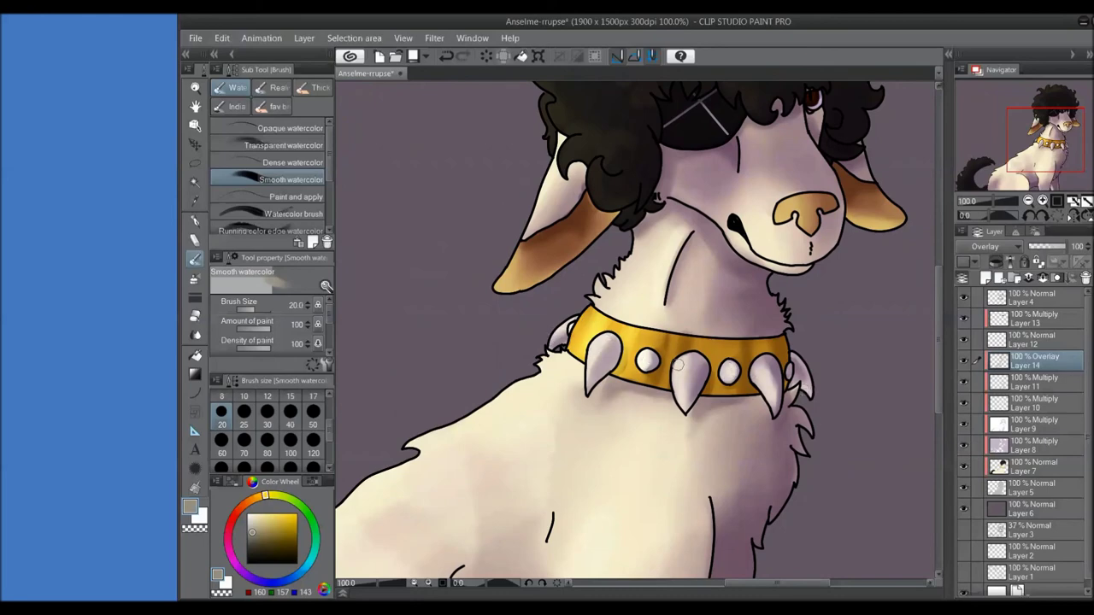
# - Enlarge the brush to size 80 and soften the highlights on the curly hair with transparent colour
pyautogui.scroll(5, 556, 368)
pyautogui.press(']')
pyautogui.press(']')
pyautogui.press(']')
pyautogui.press(']')
pyautogui.press(']')
pyautogui.press(']')
pyautogui.press(']')
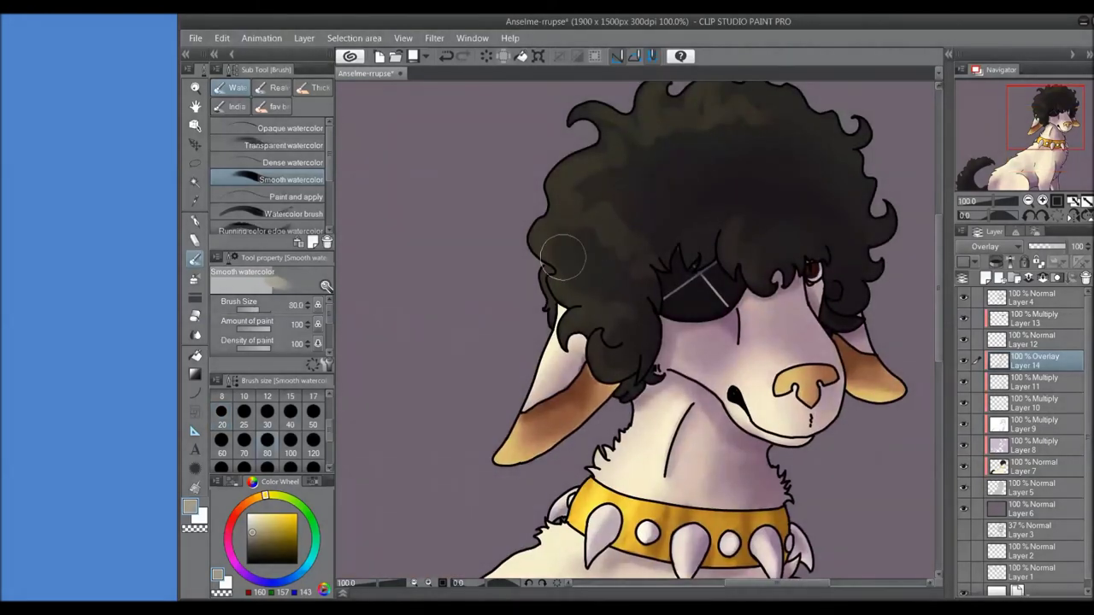
pyautogui.keyDown('alt'); pyautogui.click(590, 274); pyautogui.keyUp('alt')
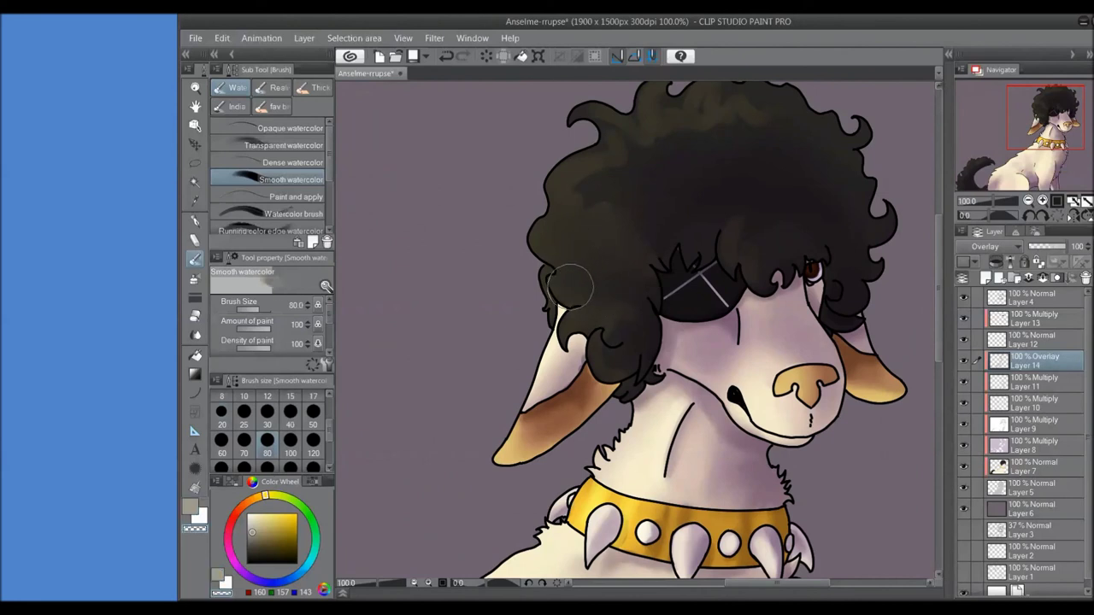
# - Blend muted beige highlights through the curly hair with the Smooth watercolor brush, alternating with transparent colour at sizes 20 and 40
pyautogui.keyDown('alt'); pyautogui.click(634, 311); pyautogui.keyUp('alt')
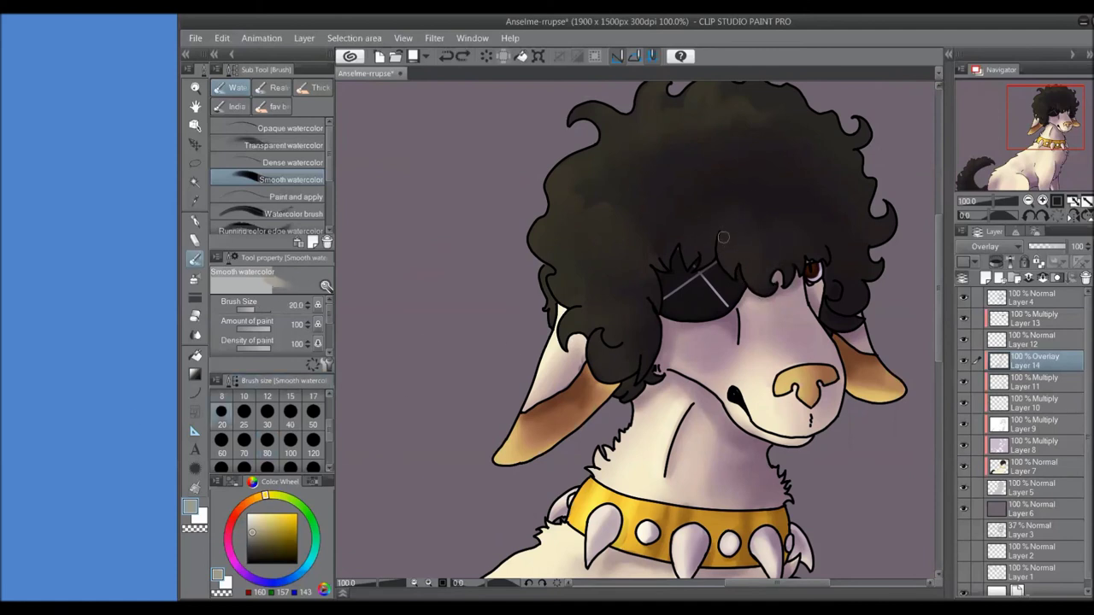
pyautogui.moveTo(757, 239); pyautogui.dragTo(659, 317)
pyautogui.click(290, 425)
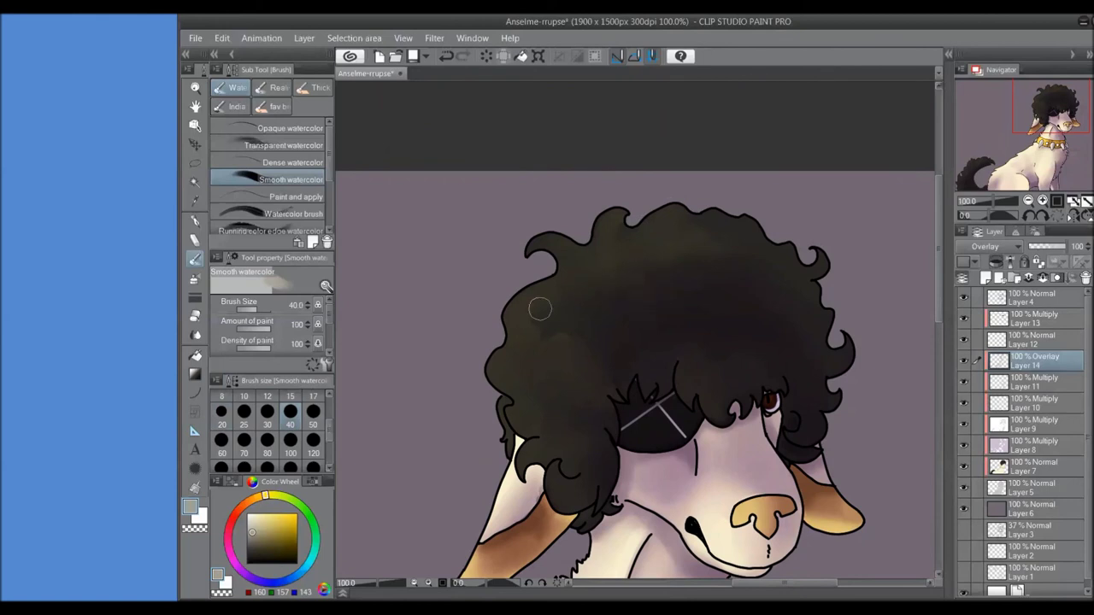
pyautogui.keyDown('alt'); pyautogui.click(544, 389); pyautogui.keyUp('alt')
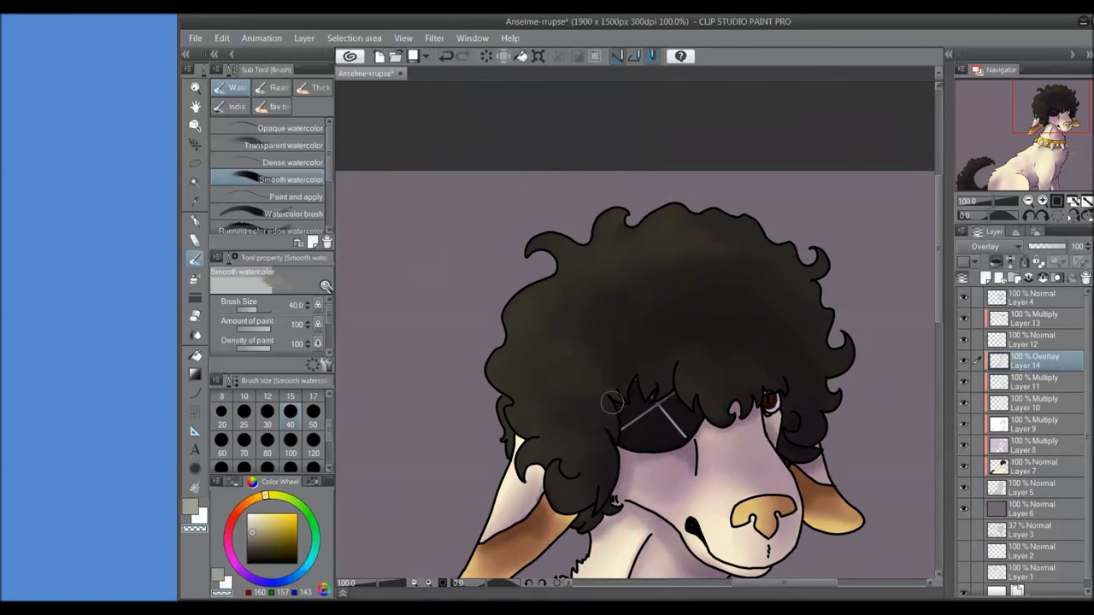
pyautogui.keyDown('alt'); pyautogui.click(637, 312); pyautogui.keyUp('alt')
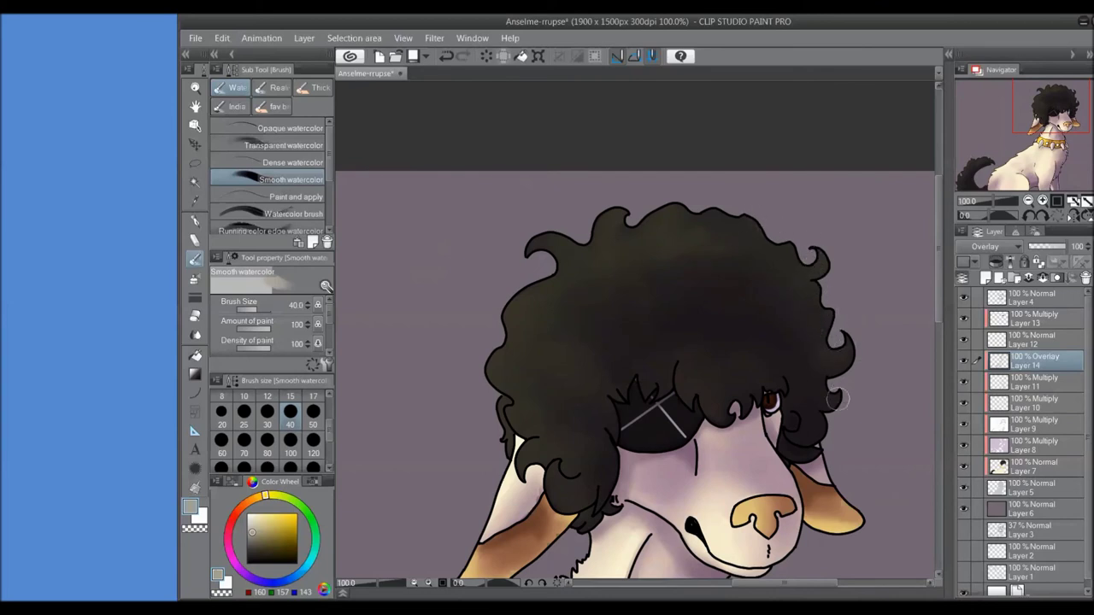
pyautogui.scroll(-3, 850, 439)
pyautogui.keyDown('alt'); pyautogui.click(812, 411); pyautogui.keyUp('alt')
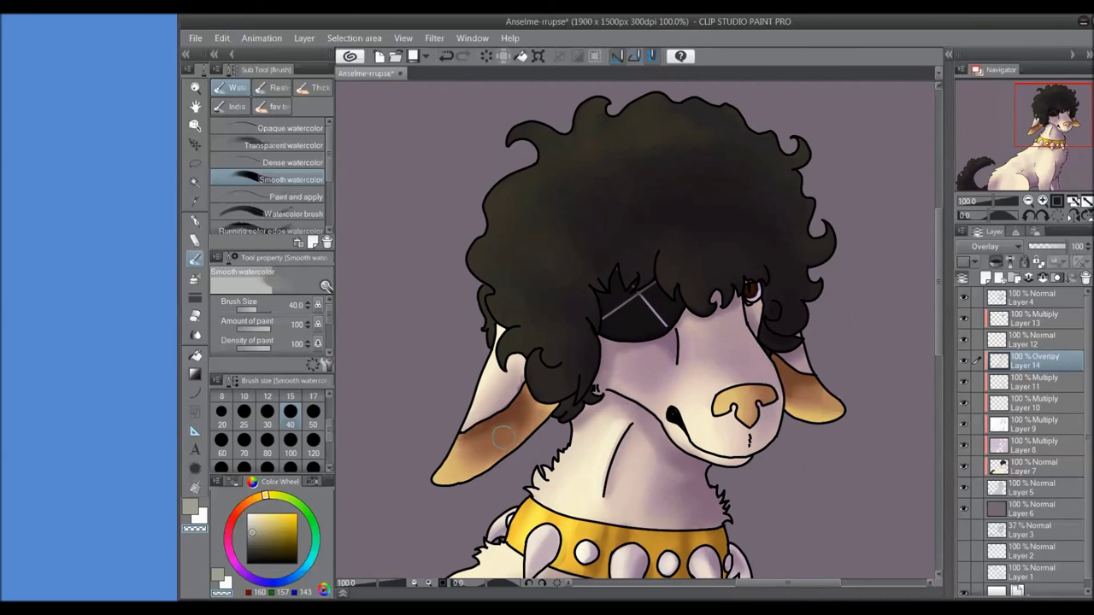
pyautogui.click(1034, 340)
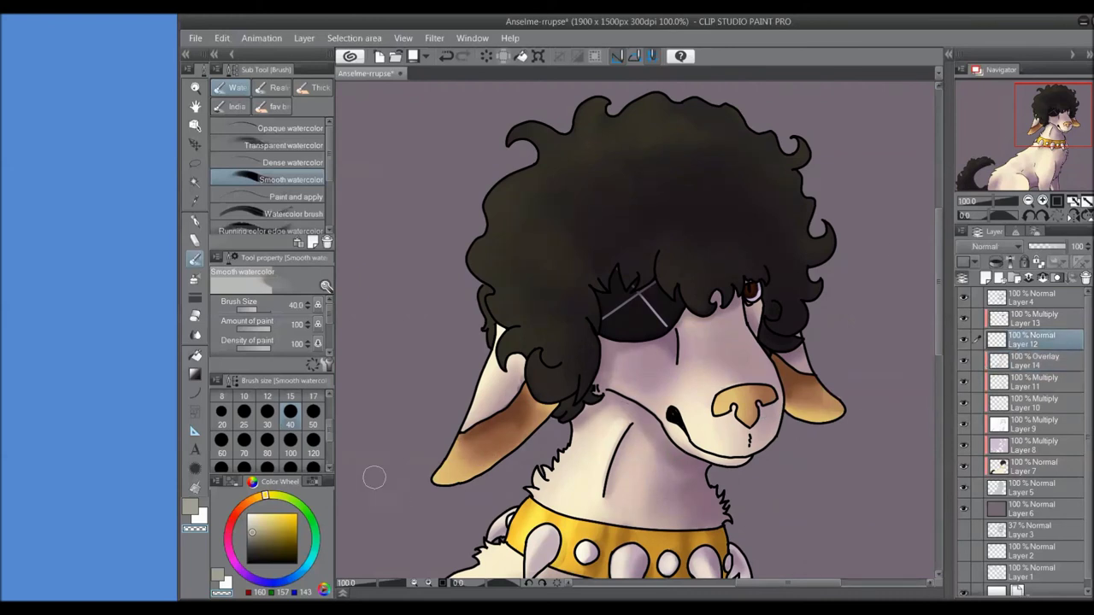
pyautogui.press('p')
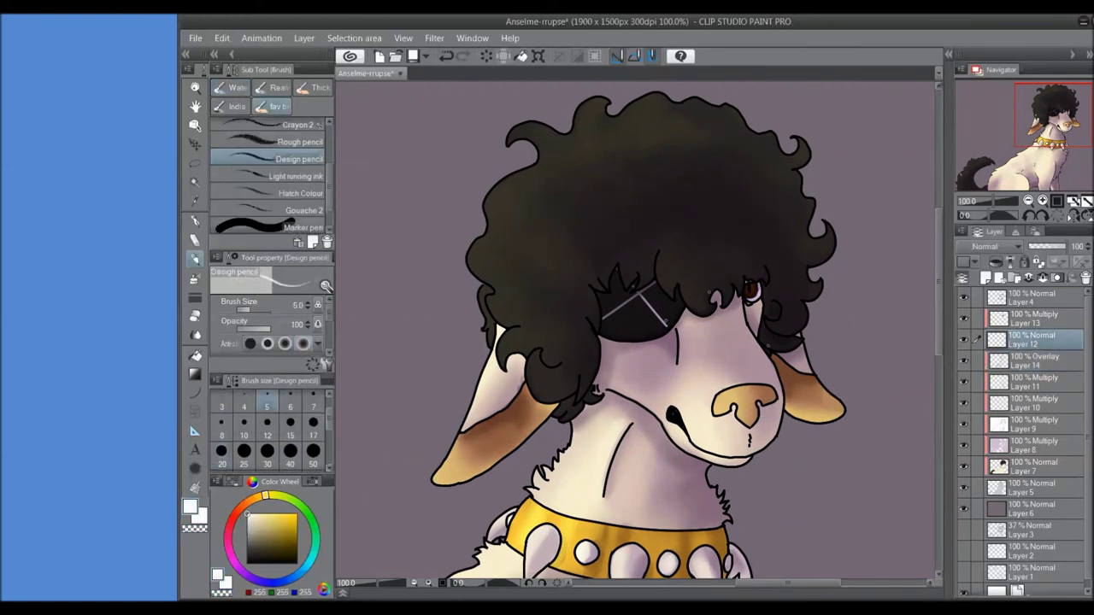
pyautogui.click(1042, 200)
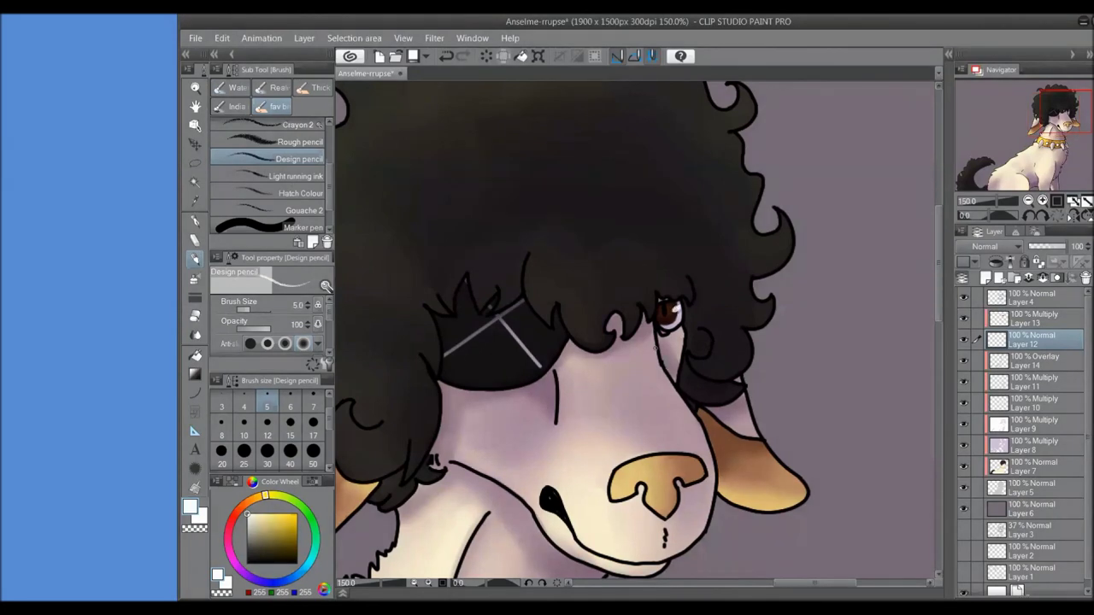
pyautogui.hotkey('ctrl', 'z')
# - Create a new layer above all others at 100% opacity and choose the Marker pen at size 5
pyautogui.hotkey('ctrl', 'shift', 'n')
pyautogui.moveTo(1063, 250); pyautogui.dragTo(1048, 248)
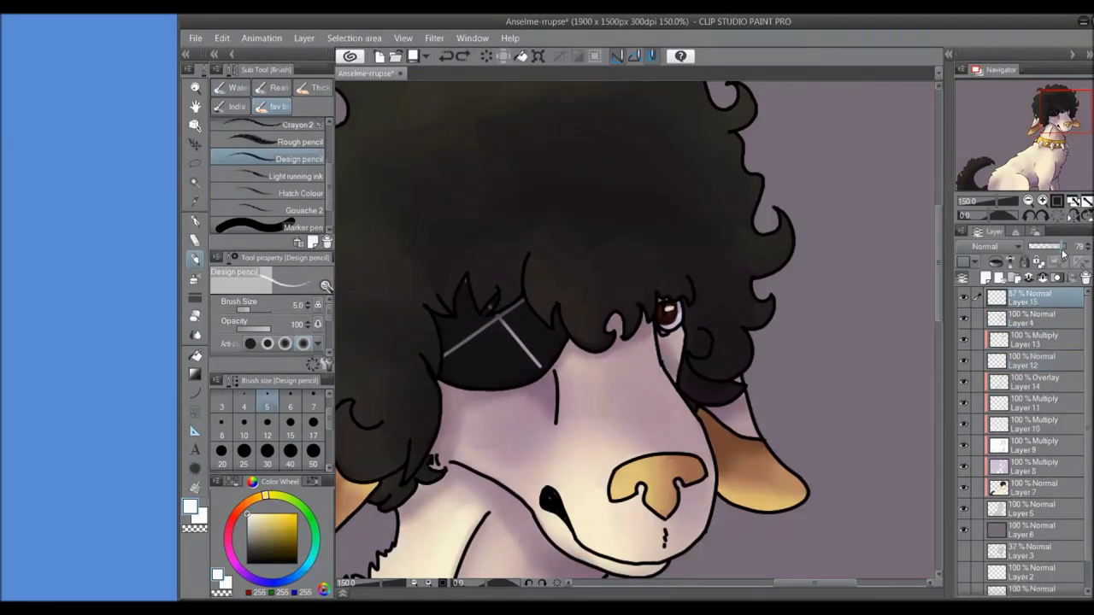
pyautogui.click(1080, 246)
pyautogui.hotkey('ctrl', 'z')
pyautogui.click(299, 228)
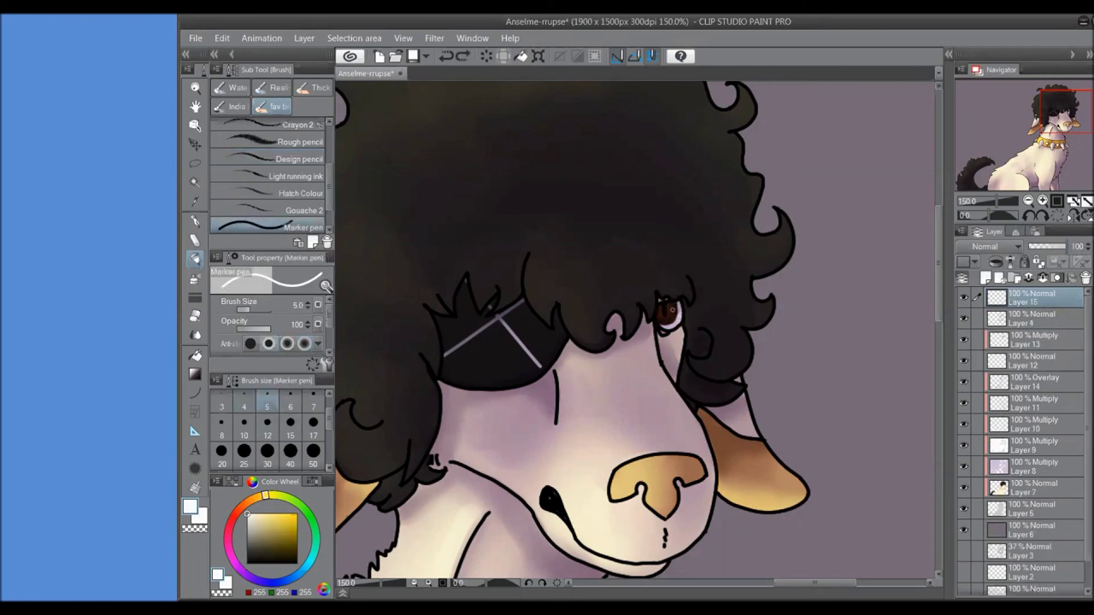
# - Paint small white glints on the dog's visible eye, nose and dark mouth corner
pyautogui.moveTo(672, 306); pyautogui.dragTo(679, 312)
pyautogui.moveTo(622, 477); pyautogui.dragTo(627, 474)
pyautogui.moveTo(632, 537)
pyautogui.mouseDown()
pyautogui.moveTo(706, 478)
pyautogui.moveTo(751, 400)
pyautogui.mouseUp()
pyautogui.hotkey('ctrl', 'z')
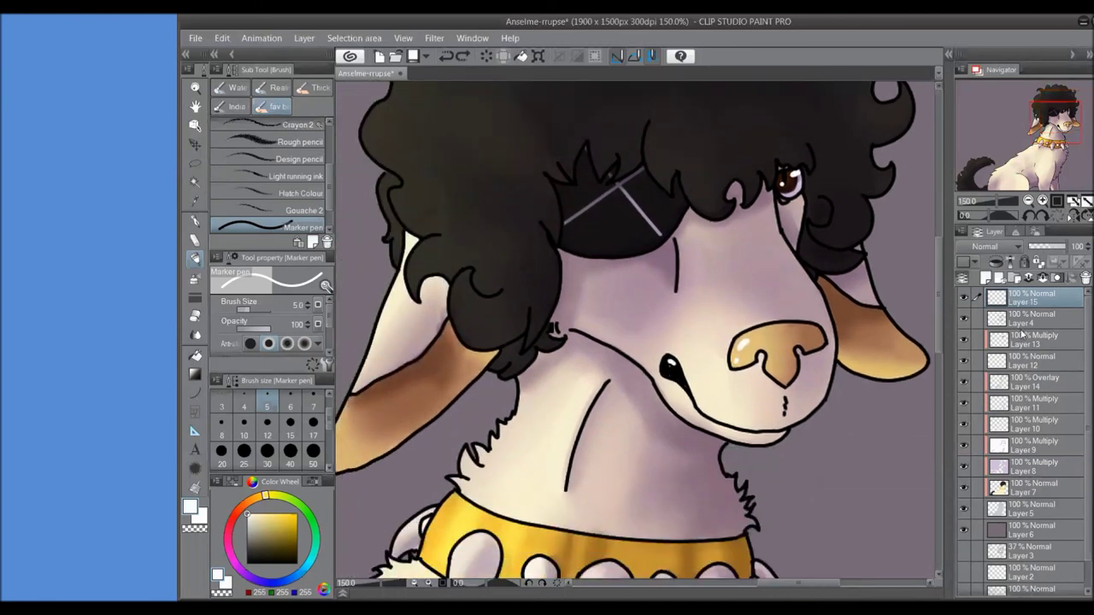
pyautogui.hotkey('ctrl', 'z')
# - Add small white shine marks to the yellow collar band on the new top layer
pyautogui.click(1032, 301)
pyautogui.press('x')
pyautogui.moveTo(470, 515); pyautogui.dragTo(564, 354)
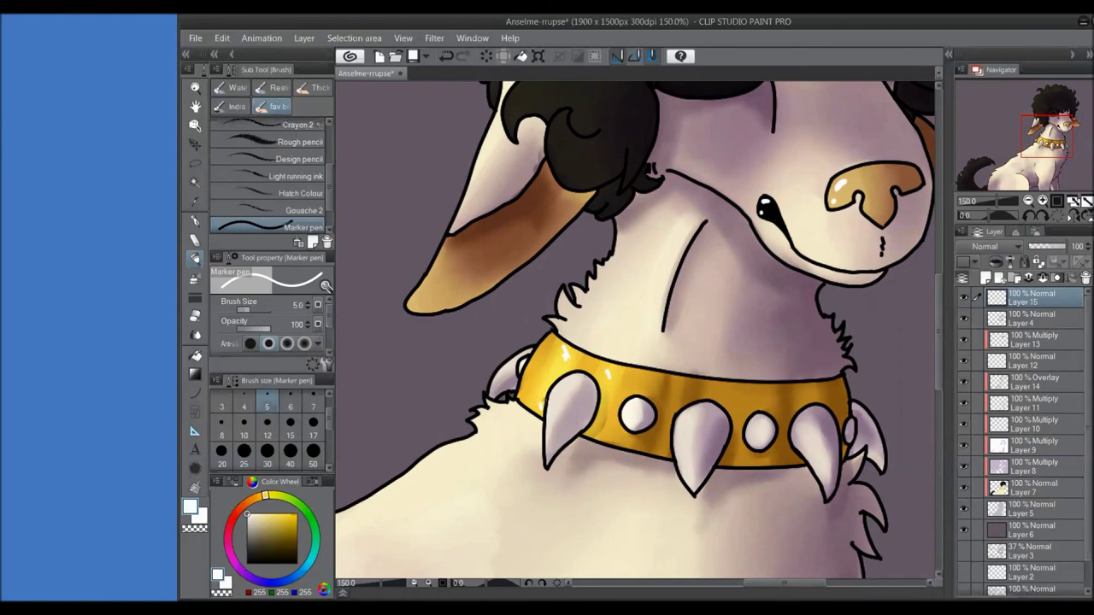
# - Write a small artist's signature in pale blue in the canvas's upper-left corner with the Design pencil at size 5
pyautogui.click(983, 204)
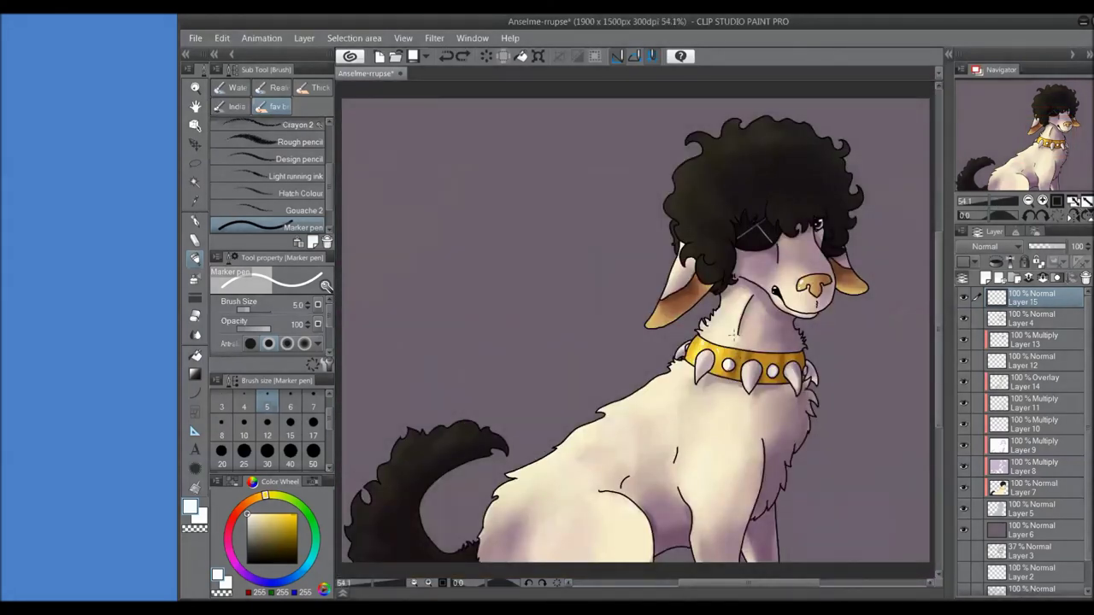
pyautogui.click(296, 575)
pyautogui.click(251, 519)
pyautogui.click(283, 160)
pyautogui.moveTo(359, 138)
pyautogui.mouseDown()
pyautogui.moveTo(407, 109)
pyautogui.moveTo(427, 124)
pyautogui.mouseUp()
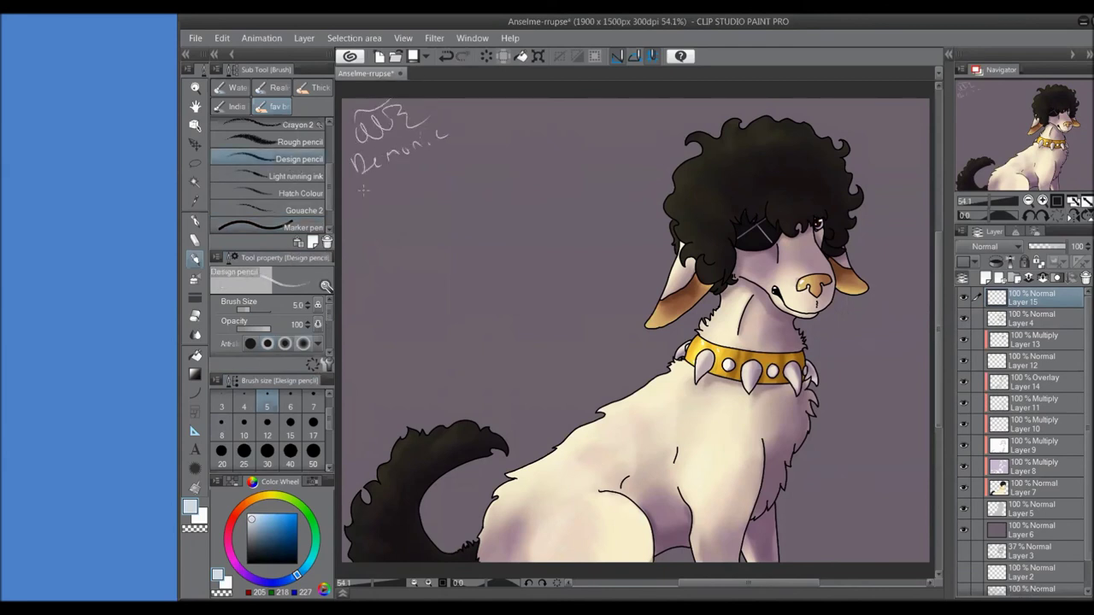
pyautogui.hotkey('ctrl', 'z')
pyautogui.hotkey('ctrl', 'z')
pyautogui.hotkey('ctrl', 'z')
pyautogui.hotkey('ctrl', 'z')
pyautogui.hotkey('ctrl', 'z')
pyautogui.hotkey('ctrl', 'z')
pyautogui.moveTo(353, 113); pyautogui.dragTo(404, 106)
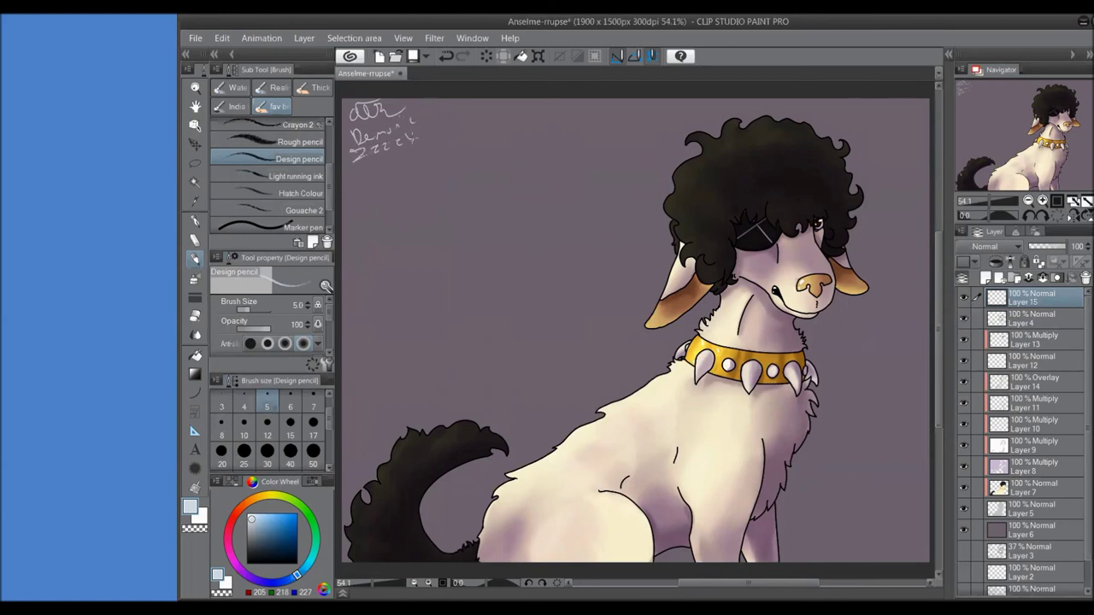
# - Set up the Smooth India ink brush at size 20 with a dark purple colour, trying it with test strokes
pyautogui.click(237, 106)
pyautogui.click(265, 156)
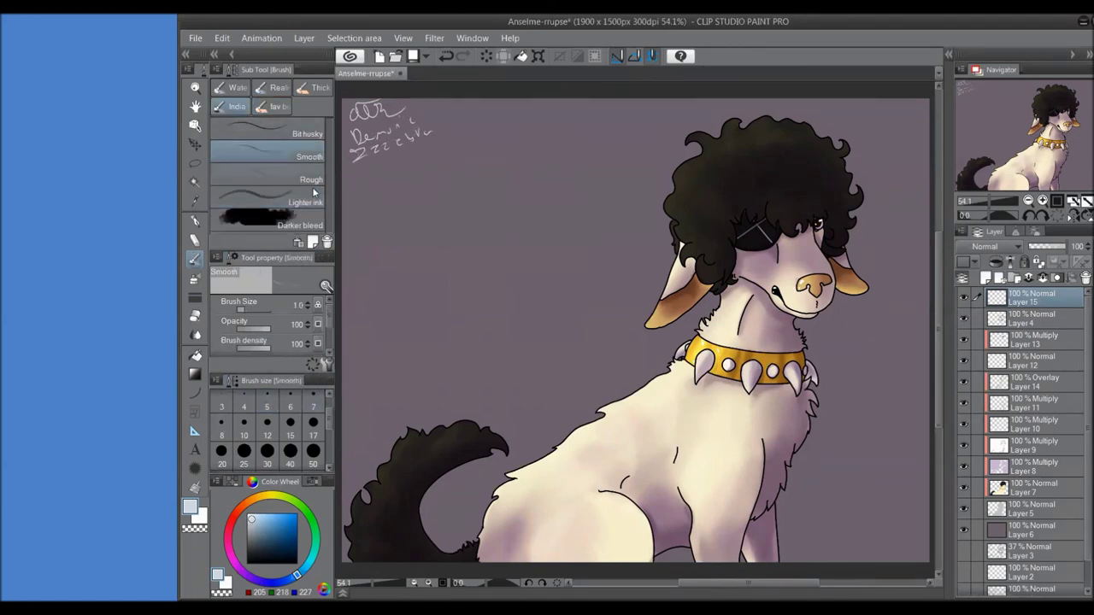
pyautogui.scroll(-2, 288, 347)
pyautogui.scroll(2, 287, 352)
pyautogui.moveTo(434, 291); pyautogui.dragTo(530, 256)
pyautogui.hotkey('ctrl', 'z')
pyautogui.moveTo(421, 255); pyautogui.dragTo(540, 218)
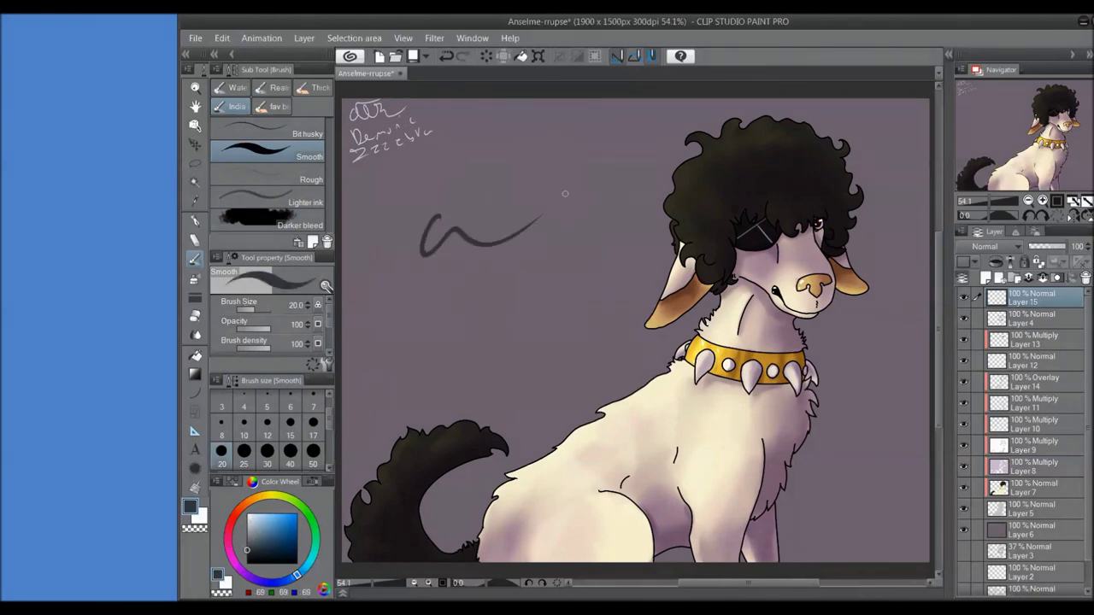
pyautogui.hotkey('ctrl', 'z')
pyautogui.click(252, 578)
pyautogui.click(261, 556)
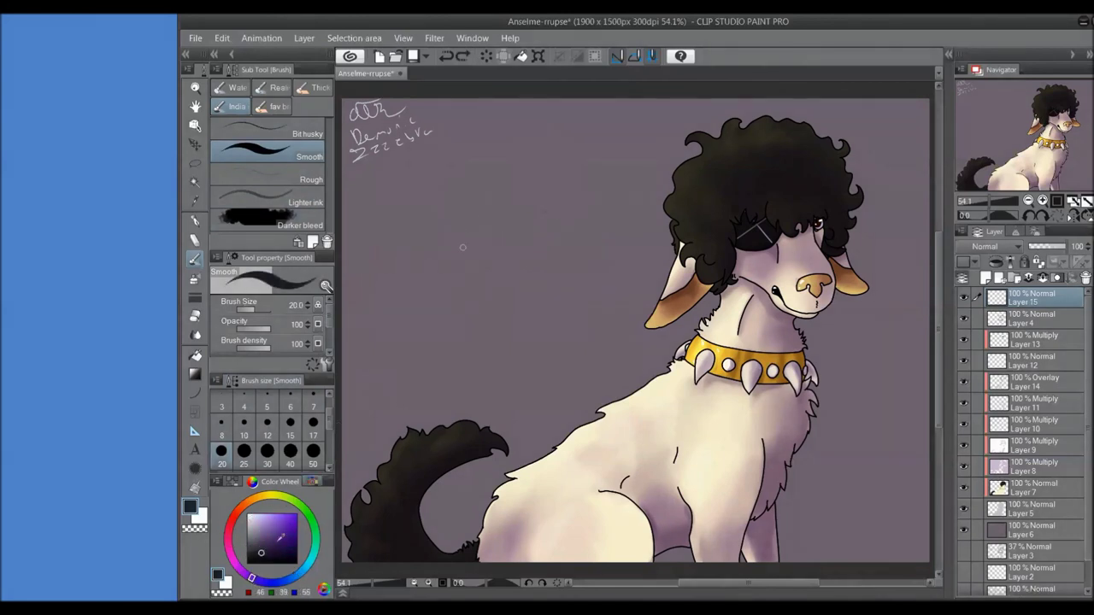
# - Hand-letter the name "Anselme" in dark purple ink, slanting upward across the background beside the dog's head
pyautogui.moveTo(466, 193); pyautogui.dragTo(564, 232)
pyautogui.hotkey('ctrl', 'z')
pyautogui.moveTo(383, 270)
pyautogui.mouseDown()
pyautogui.moveTo(386, 231)
pyautogui.moveTo(453, 232)
pyautogui.moveTo(510, 181)
pyautogui.moveTo(597, 186)
pyautogui.mouseUp()
pyautogui.hotkey('ctrl', 'z')
pyautogui.hotkey('ctrl', 'z')
pyautogui.moveTo(453, 231); pyautogui.dragTo(524, 207)
pyautogui.hotkey('ctrl', 'z')
pyautogui.moveTo(453, 231); pyautogui.dragTo(596, 181)
pyautogui.hotkey('ctrl', 'z')
pyautogui.moveTo(524, 205)
pyautogui.mouseDown()
pyautogui.moveTo(549, 176)
pyautogui.moveTo(601, 157)
pyautogui.mouseUp()
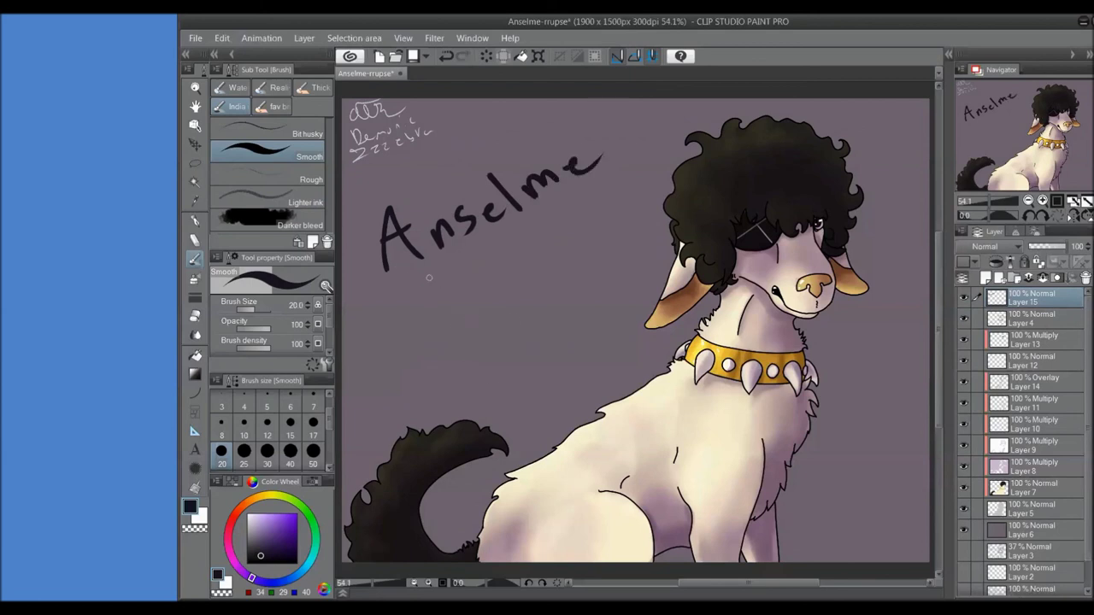
pyautogui.moveTo(436, 272)
pyautogui.mouseDown()
pyautogui.moveTo(469, 268)
pyautogui.moveTo(472, 284)
pyautogui.mouseUp()
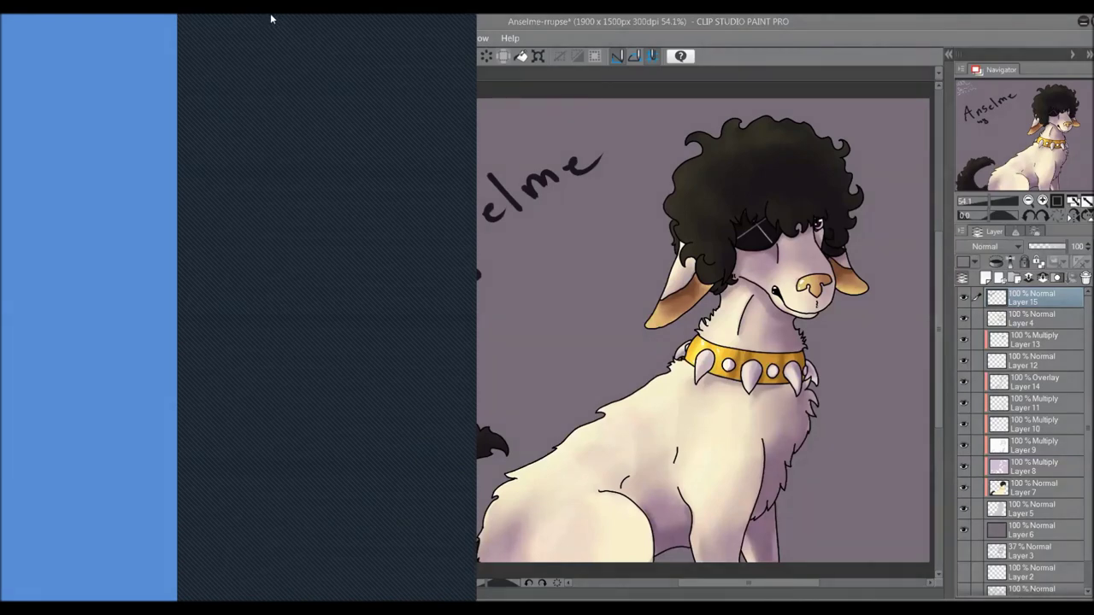
pyautogui.moveTo(503, 245); pyautogui.dragTo(503, 256)
pyautogui.moveTo(506, 229); pyautogui.dragTo(513, 252)
pyautogui.hotkey('ctrl', 'z')
pyautogui.hotkey('ctrl', 'z')
pyautogui.hotkey('ctrl', 'z')
pyautogui.hotkey('ctrl', 'z')
pyautogui.moveTo(455, 269)
pyautogui.mouseDown()
pyautogui.moveTo(506, 228)
pyautogui.moveTo(474, 250)
pyautogui.moveTo(493, 254)
pyautogui.moveTo(521, 229)
pyautogui.moveTo(535, 248)
pyautogui.moveTo(561, 207)
pyautogui.moveTo(587, 200)
pyautogui.mouseUp()
pyautogui.hotkey('ctrl', 'z')
pyautogui.hotkey('ctrl', 'z')
pyautogui.hotkey('ctrl', 'z')
pyautogui.hotkey('ctrl', 'z')
pyautogui.hotkey('ctrl', 'z')
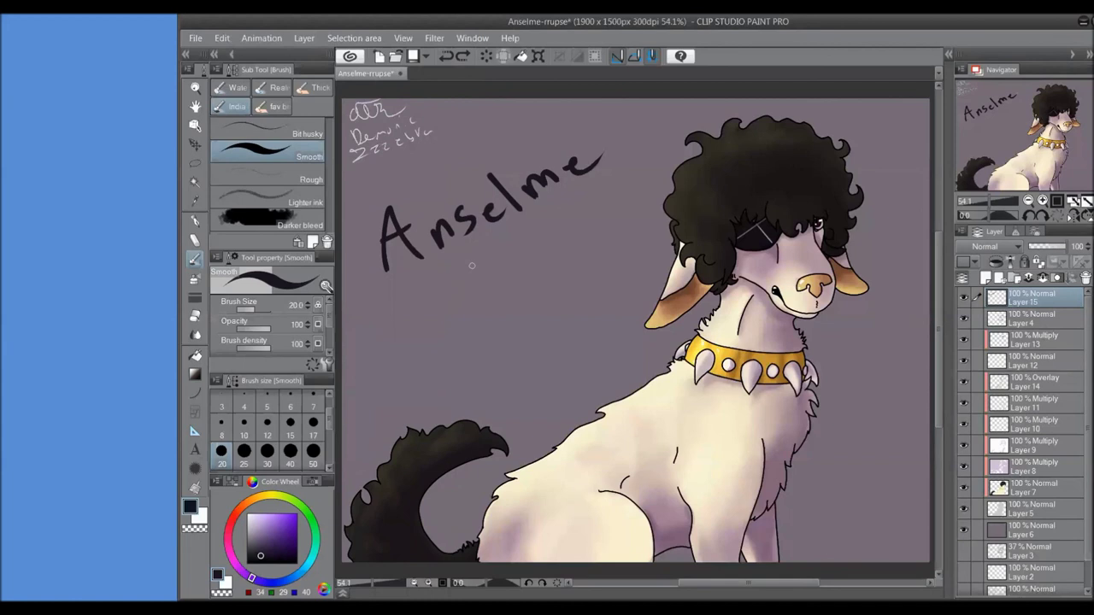
# - Letter a small "by" credit line beneath the name in the same dark ink
pyautogui.moveTo(448, 256); pyautogui.dragTo(466, 267)
pyautogui.moveTo(470, 253)
pyautogui.mouseDown()
pyautogui.moveTo(481, 274)
pyautogui.moveTo(505, 231)
pyautogui.mouseUp()
pyautogui.moveTo(506, 248)
pyautogui.mouseDown()
pyautogui.moveTo(518, 224)
pyautogui.moveTo(531, 236)
pyautogui.mouseUp()
pyautogui.moveTo(537, 238)
pyautogui.mouseDown()
pyautogui.moveTo(551, 209)
pyautogui.moveTo(532, 236)
pyautogui.mouseUp()
pyautogui.hotkey('ctrl', 'z')
pyautogui.hotkey('ctrl', 'z')
pyautogui.moveTo(537, 240)
pyautogui.mouseDown()
pyautogui.moveTo(547, 216)
pyautogui.moveTo(541, 227)
pyautogui.mouseUp()
pyautogui.moveTo(561, 207)
pyautogui.mouseDown()
pyautogui.moveTo(549, 224)
pyautogui.moveTo(578, 201)
pyautogui.mouseUp()
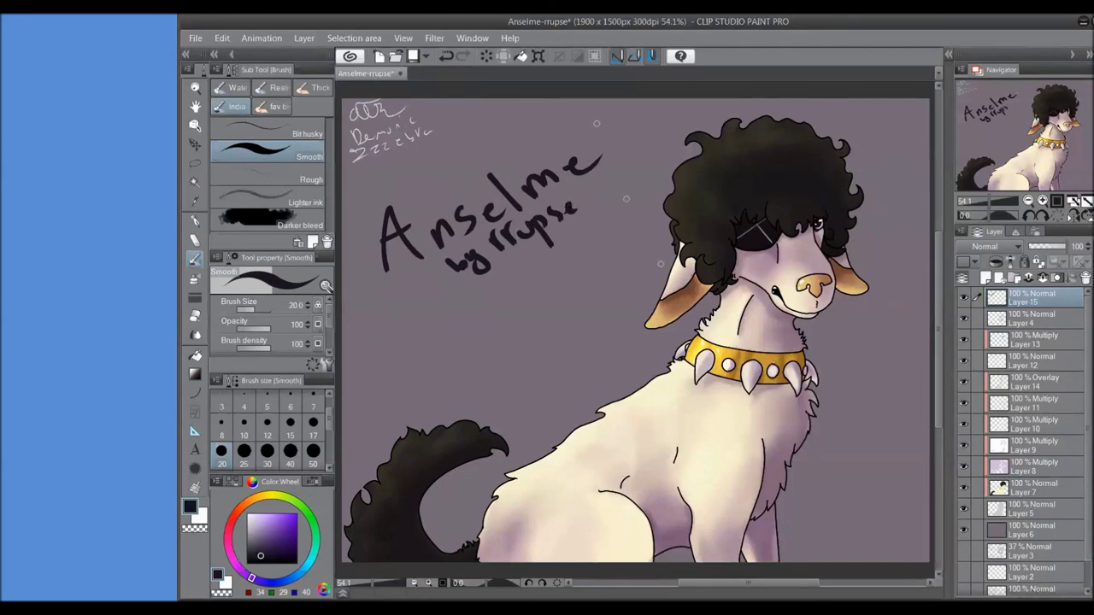
# - Clear the name and credit lettering and redraw "Anselme" larger and lower across the background
pyautogui.press('Delete')
pyautogui.moveTo(386, 344); pyautogui.dragTo(453, 338)
pyautogui.moveTo(376, 300); pyautogui.dragTo(407, 291)
pyautogui.moveTo(455, 324); pyautogui.dragTo(480, 323)
pyautogui.moveTo(513, 284); pyautogui.dragTo(496, 311)
pyautogui.moveTo(522, 291)
pyautogui.mouseDown()
pyautogui.moveTo(544, 299)
pyautogui.moveTo(486, 313)
pyautogui.mouseUp()
pyautogui.hotkey('ctrl', 'z')
pyautogui.hotkey('ctrl', 'z')
pyautogui.moveTo(515, 289)
pyautogui.mouseDown()
pyautogui.moveTo(528, 279)
pyautogui.moveTo(541, 300)
pyautogui.mouseUp()
pyautogui.moveTo(527, 232); pyautogui.dragTo(547, 292)
pyautogui.moveTo(554, 291)
pyautogui.mouseDown()
pyautogui.moveTo(577, 257)
pyautogui.moveTo(600, 256)
pyautogui.mouseUp()
pyautogui.moveTo(605, 262); pyautogui.dragTo(646, 243)
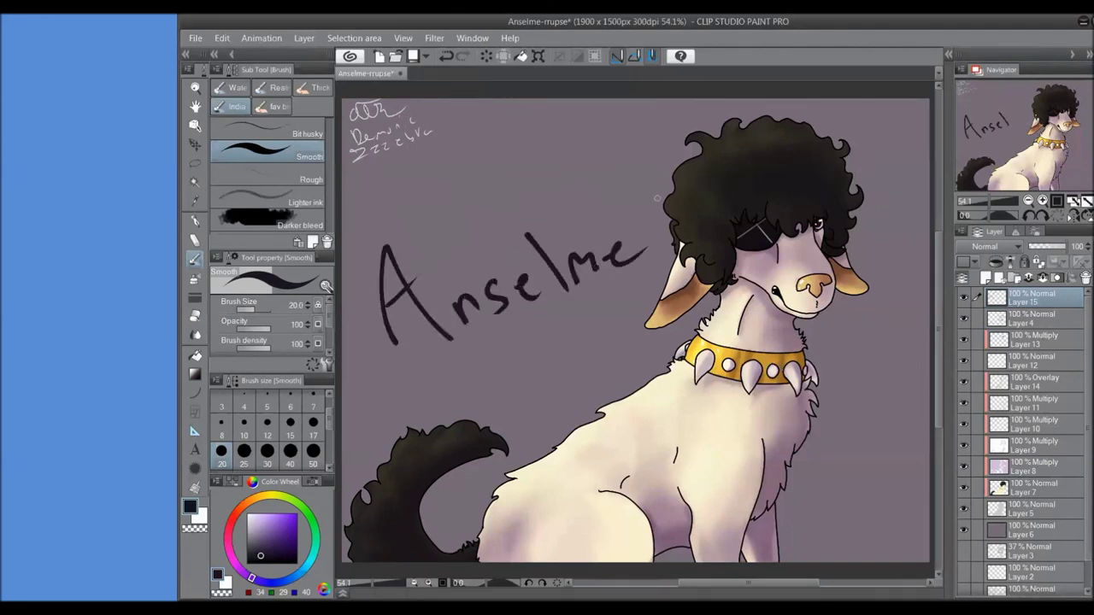
# - Lasso the signature in the canvas's upper-left corner and scale it down slightly
pyautogui.click(195, 162)
pyautogui.moveTo(368, 102); pyautogui.dragTo(376, 162)
pyautogui.hotkey('ctrl', 't')
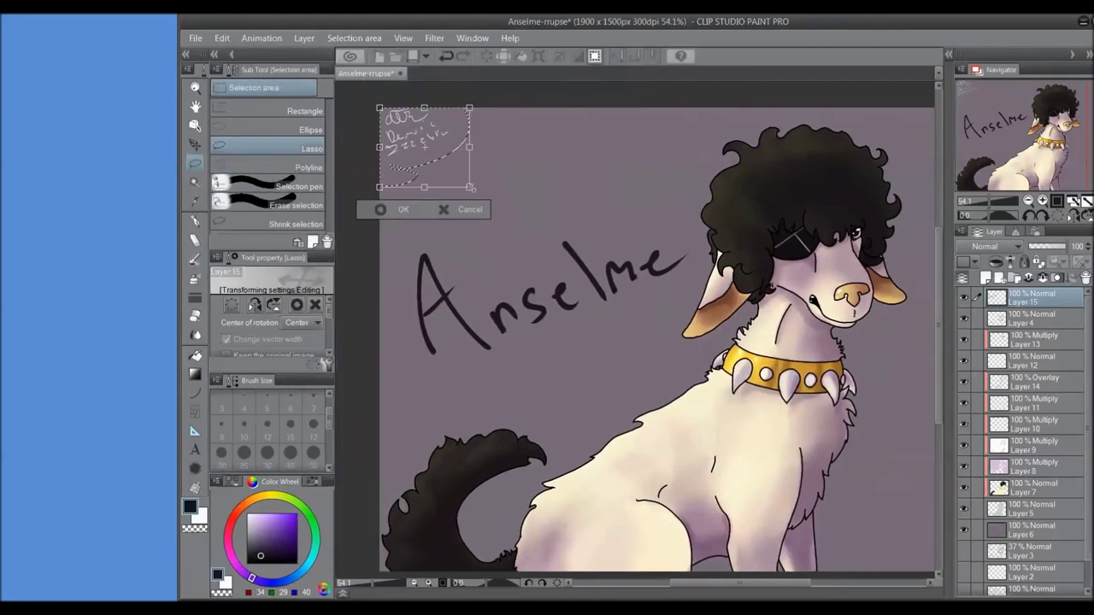
pyautogui.press('Return')
pyautogui.hotkey('ctrl', 'd')
pyautogui.moveTo(632, 333); pyautogui.dragTo(595, 316)
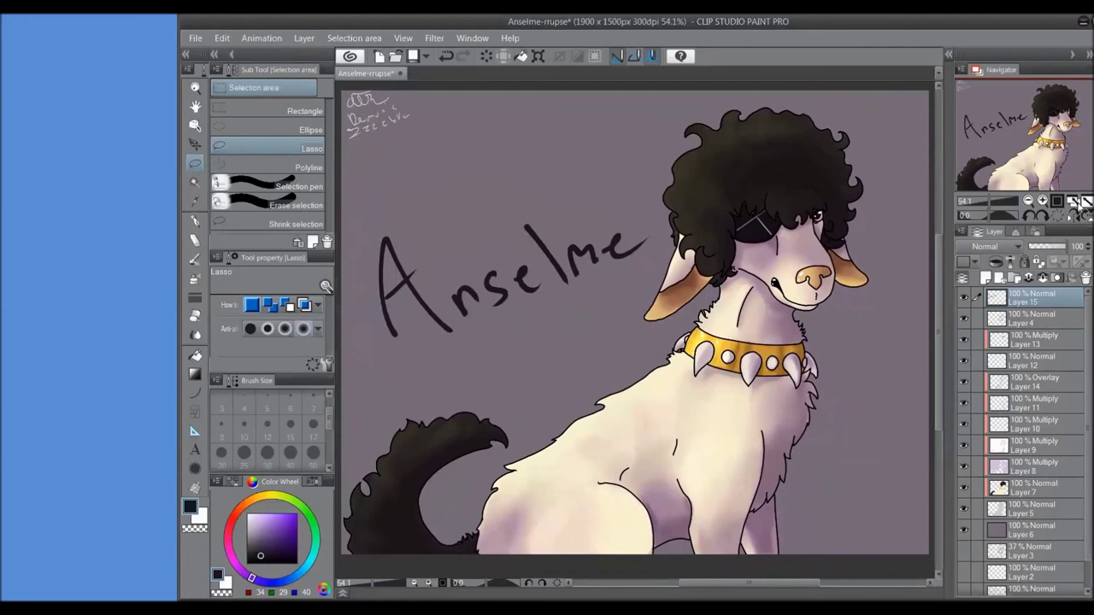
pyautogui.press('b')
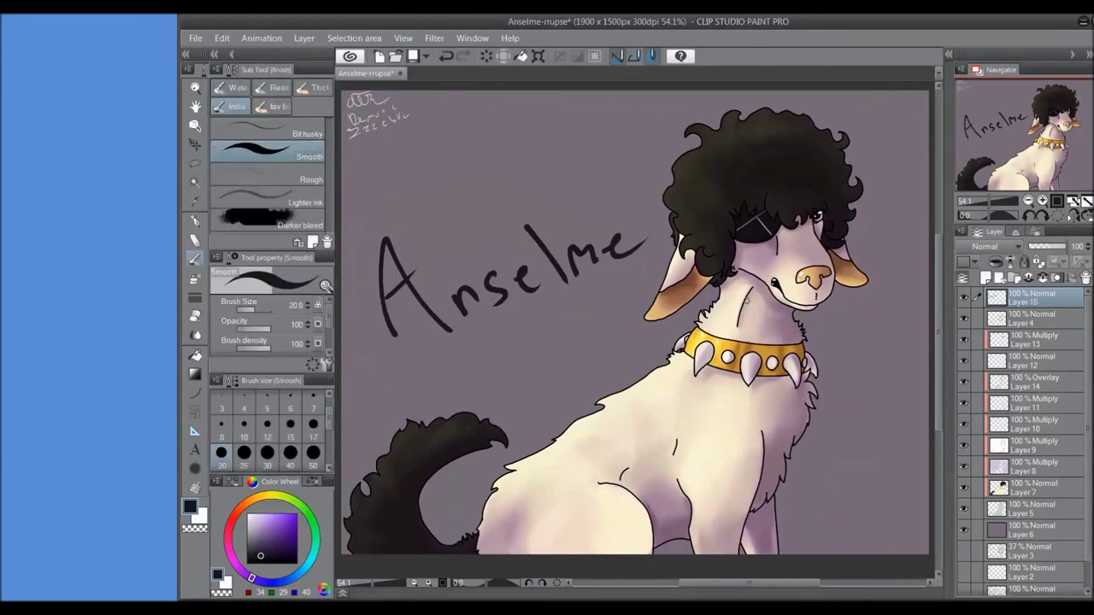
# - Lasso the signature and move it to the canvas's lower-right corner
pyautogui.press('m')
pyautogui.moveTo(346, 90); pyautogui.dragTo(820, 483)
pyautogui.hotkey('ctrl', 't')
pyautogui.moveTo(831, 346); pyautogui.dragTo(668, 214)
pyautogui.moveTo(813, 415); pyautogui.dragTo(816, 429)
pyautogui.press('Return')
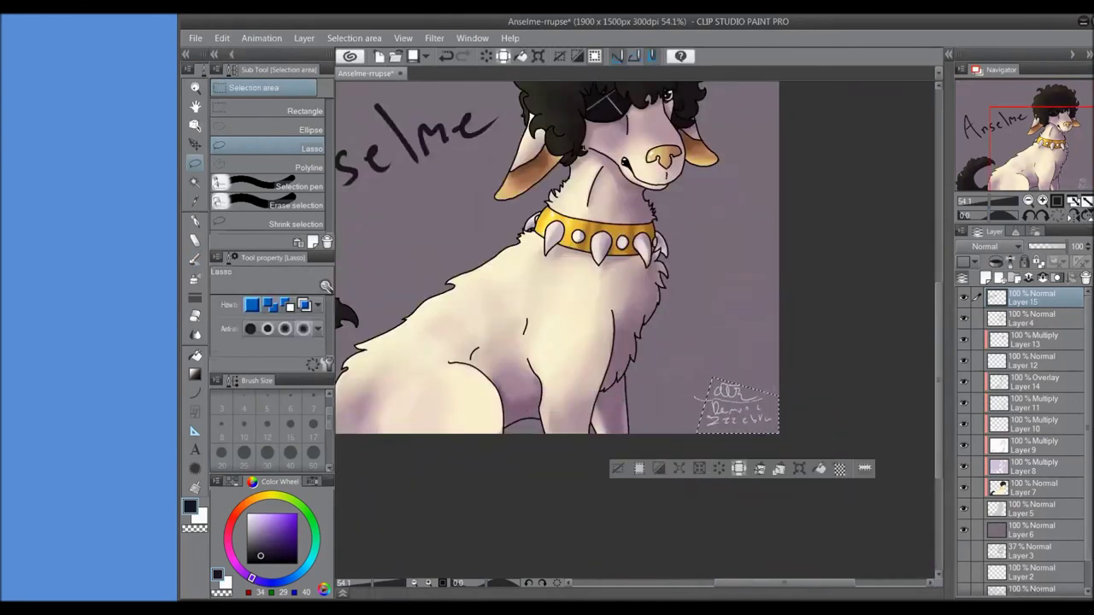
# - Adjust the signature's placement and shift its monogram to the right above the text lines
pyautogui.hotkey('ctrl', 't')
pyautogui.press('Return')
pyautogui.hotkey('ctrl', 'd')
pyautogui.moveTo(779, 451); pyautogui.dragTo(778, 449)
pyautogui.hotkey('ctrl', 't')
pyautogui.moveTo(742, 408); pyautogui.dragTo(747, 410)
pyautogui.press('Return')
pyautogui.hotkey('ctrl', 'd')
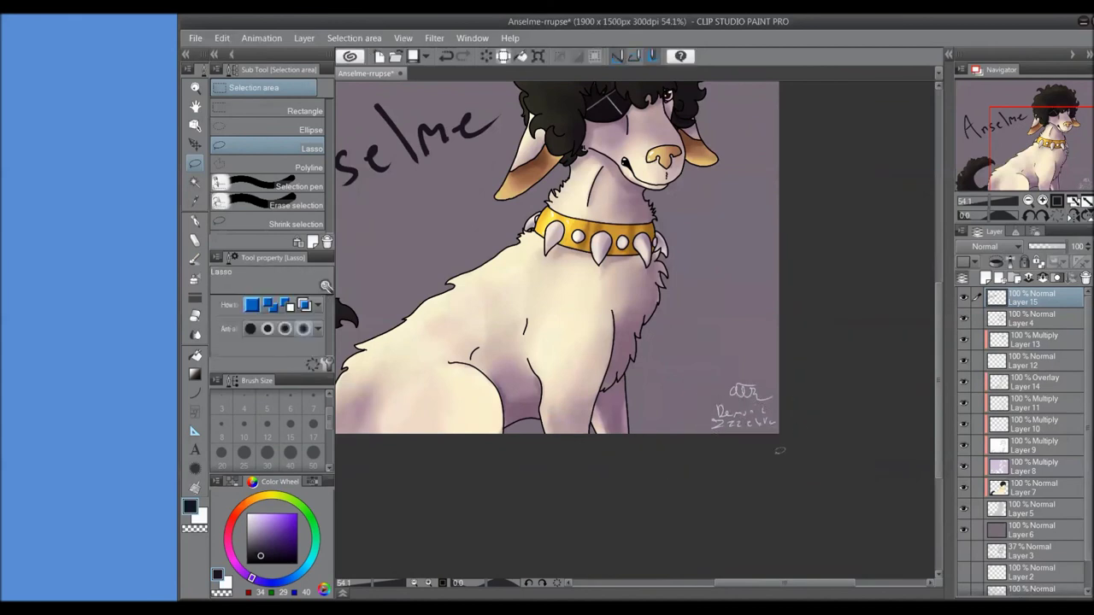
# - Fine-tune the position of the signature's monogram above its text, deselect it and save the file
pyautogui.click(1080, 205)
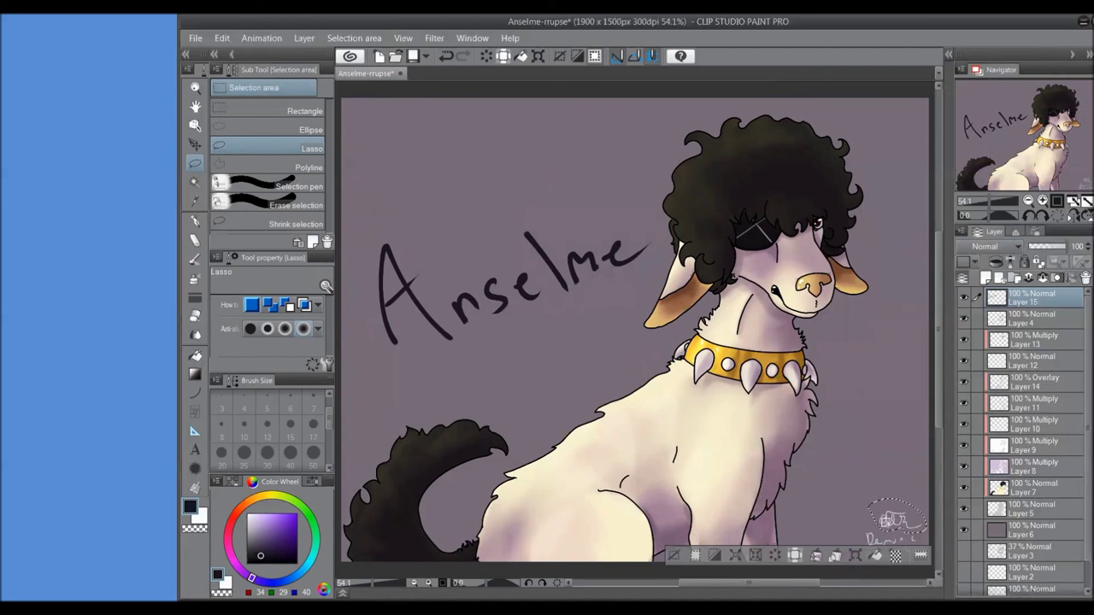
pyautogui.hotkey('ctrl', 't')
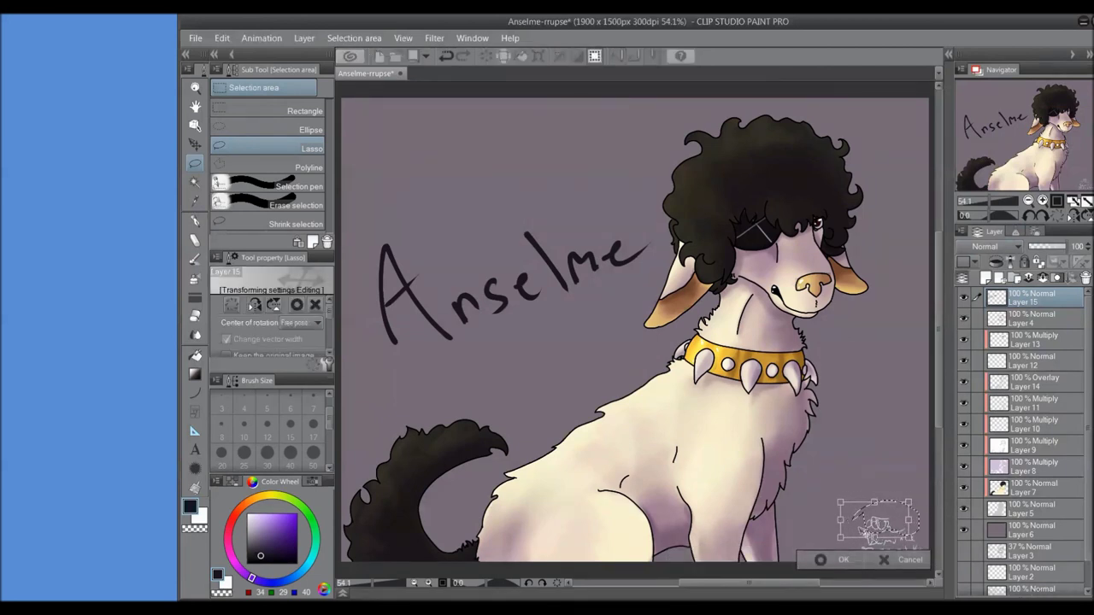
pyautogui.press('Return')
pyautogui.hotkey('ctrl', 't')
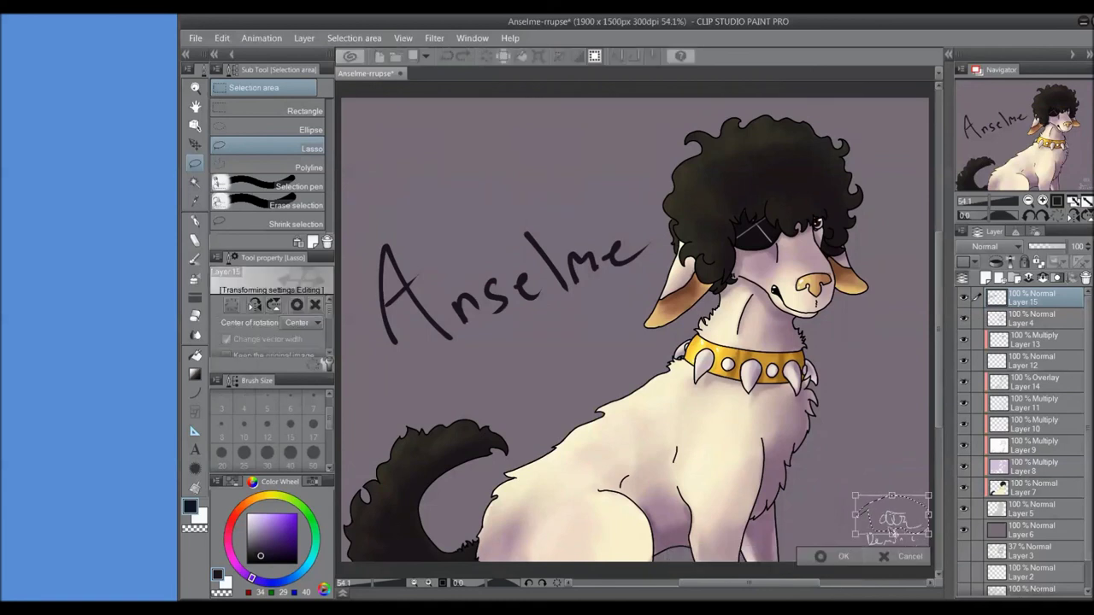
pyautogui.press('Return')
pyautogui.hotkey('ctrl', 'd')
pyautogui.hotkey('ctrl', 's')
# - Try a dark purple Foreground to transparent gradient on the background in Layer 6, darkening towards the lower-right corner
pyautogui.click(1022, 530)
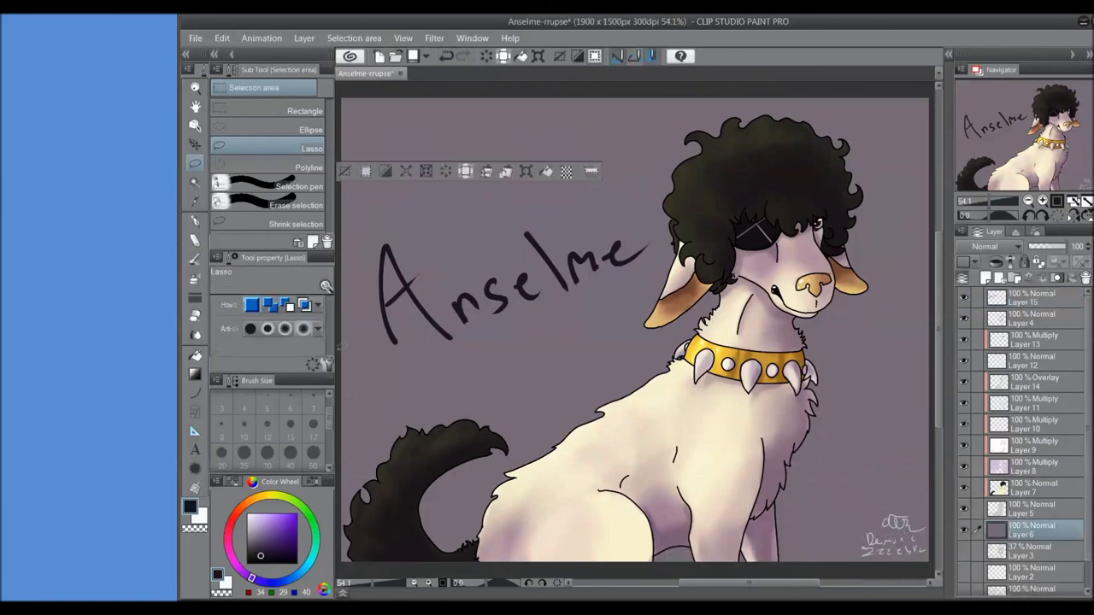
pyautogui.press('b')
pyautogui.press('g')
pyautogui.click(1028, 200)
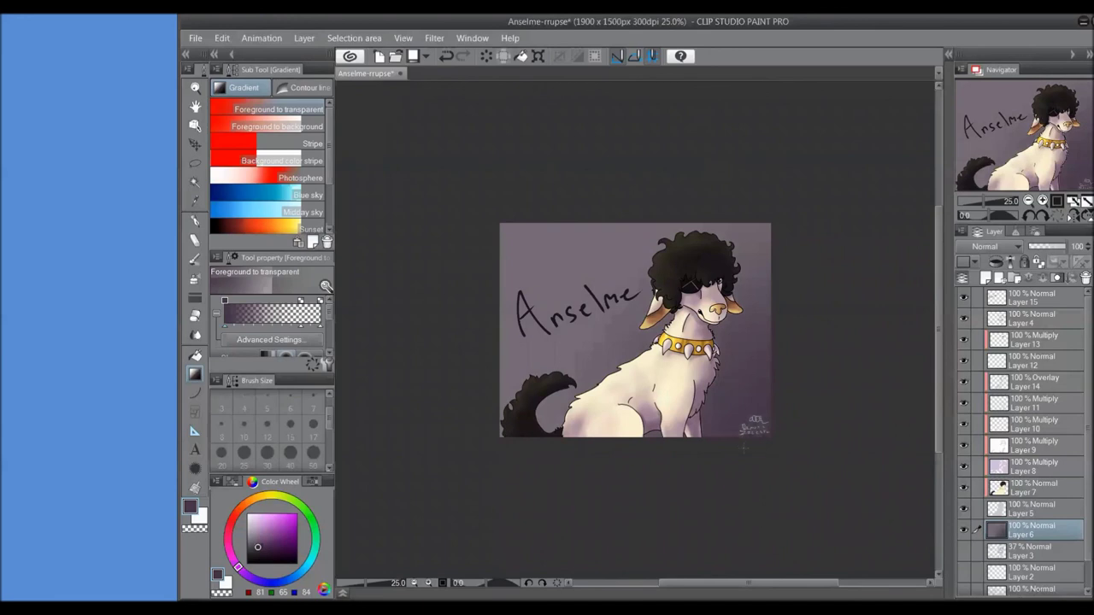
pyautogui.scroll(2, 808, 468)
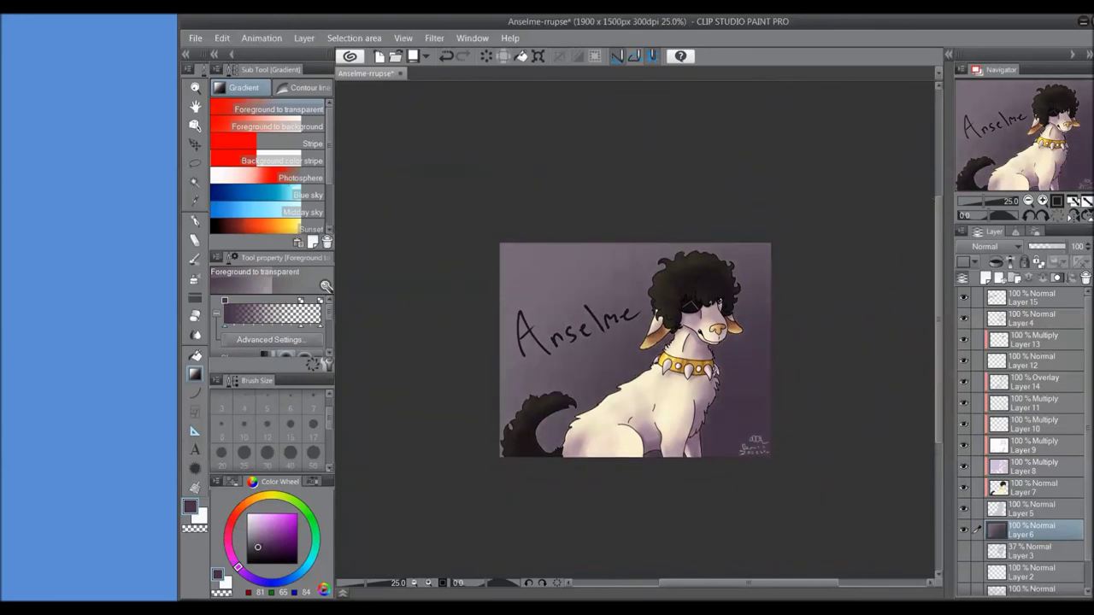
# - Undo the background gradient and try it again in several darker and lighter purple shades
pyautogui.hotkey('ctrl', 'z')
pyautogui.click(251, 539)
pyautogui.click(251, 547)
pyautogui.click(251, 552)
pyautogui.hotkey('ctrl', 'z')
pyautogui.click(255, 548)
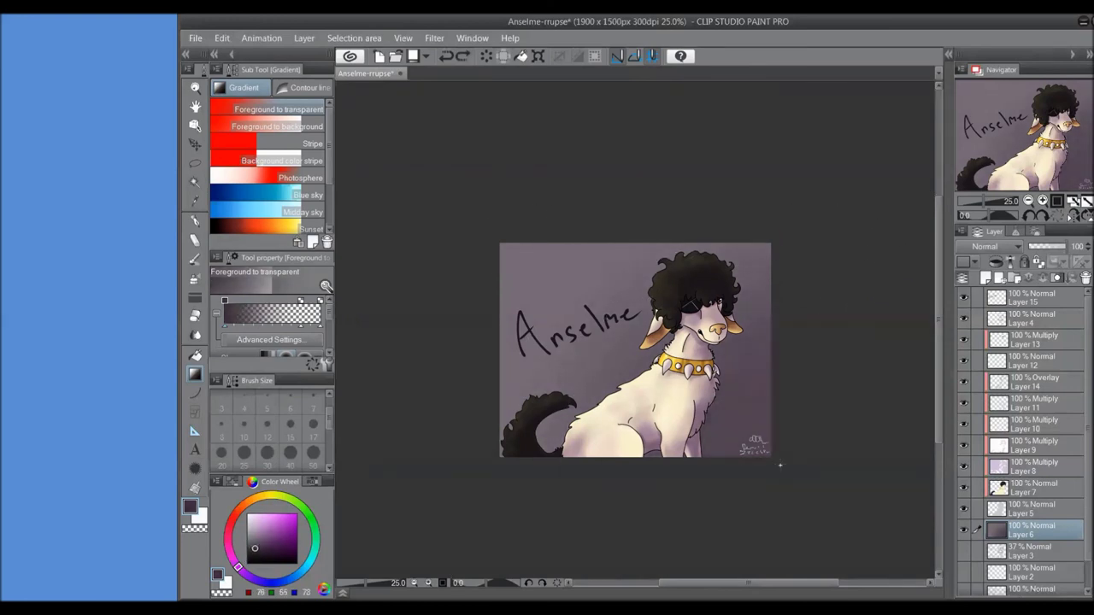
pyautogui.click(262, 542)
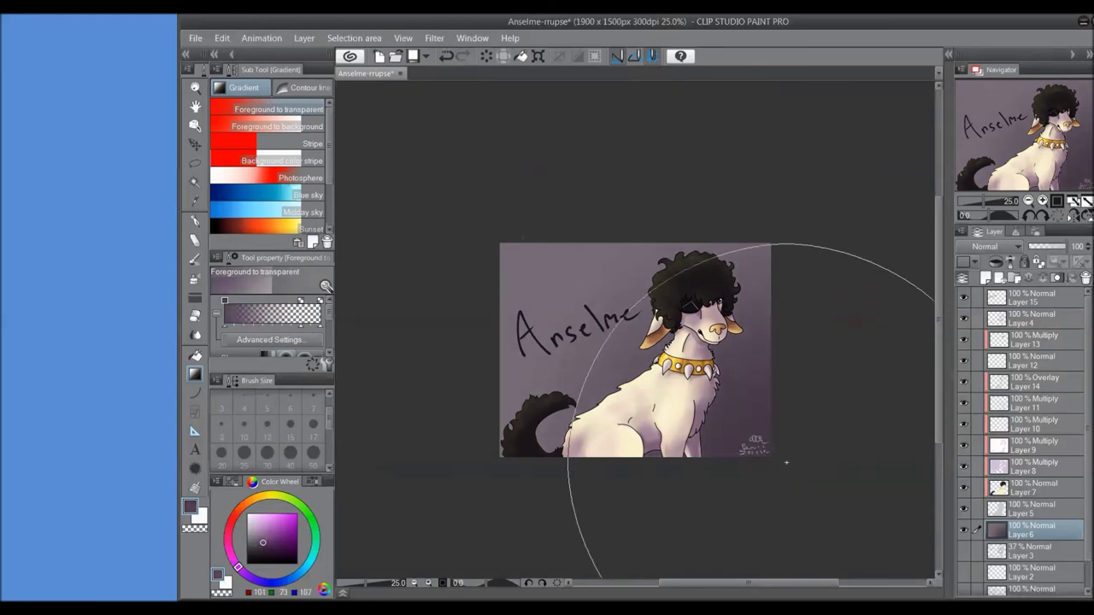
pyautogui.hotkey('ctrl', 'z')
pyautogui.click(263, 547)
pyautogui.moveTo(765, 478); pyautogui.dragTo(654, 357)
pyautogui.hotkey('ctrl', 'z')
# - Apply a wide dark purple (75, 59, 78) gradient to the background from beyond the lower-right corner and save the file
pyautogui.click(259, 548)
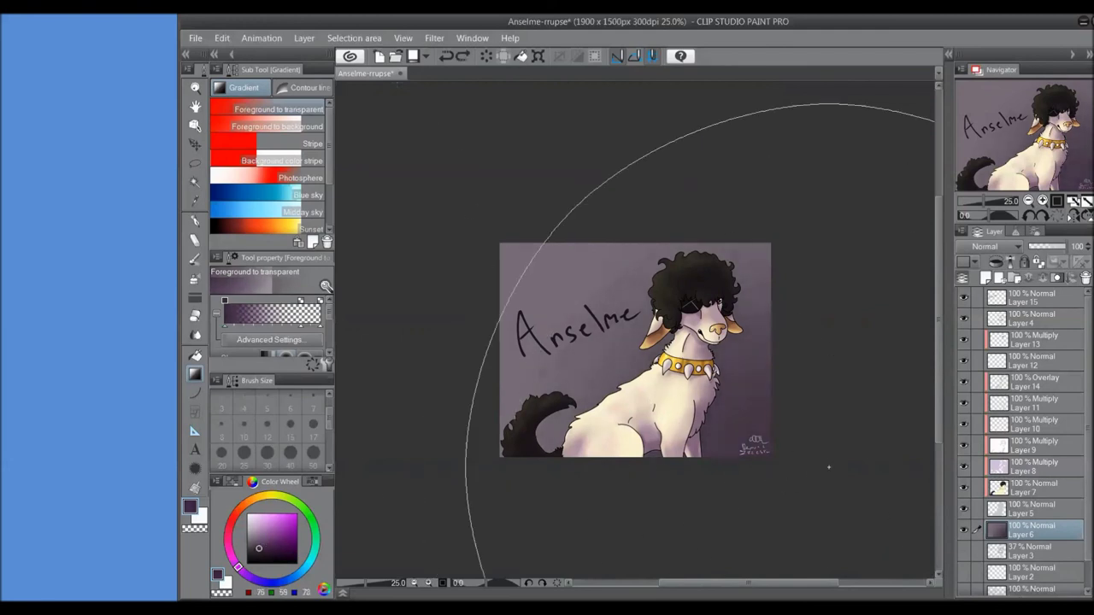
pyautogui.moveTo(830, 465); pyautogui.dragTo(653, 358)
pyautogui.hotkey('ctrl', 's')
pyautogui.hotkey('ctrl', '0')
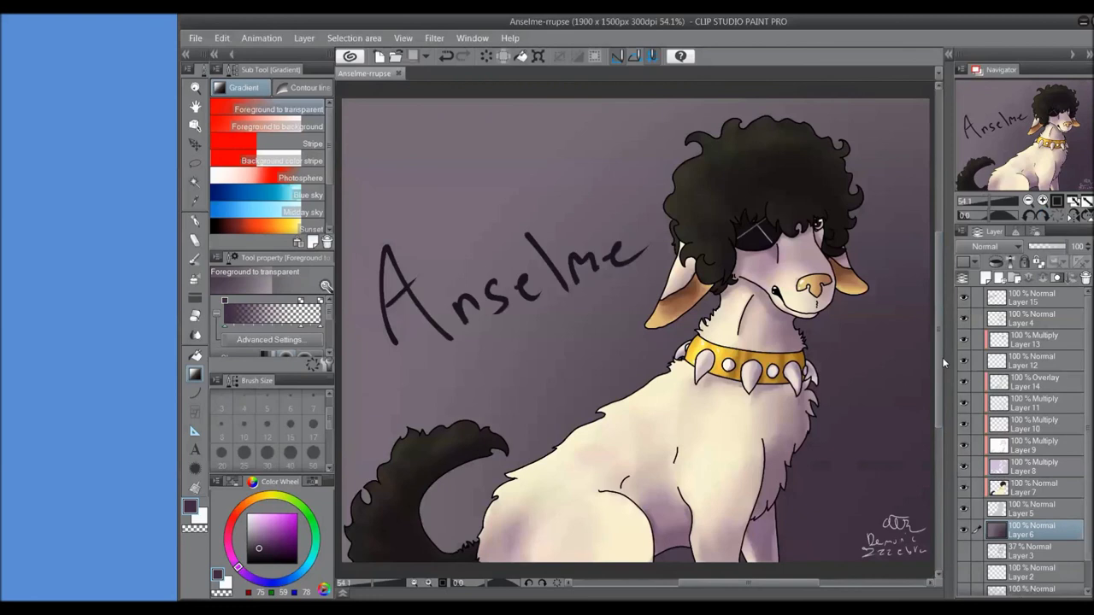
pyautogui.press('b')
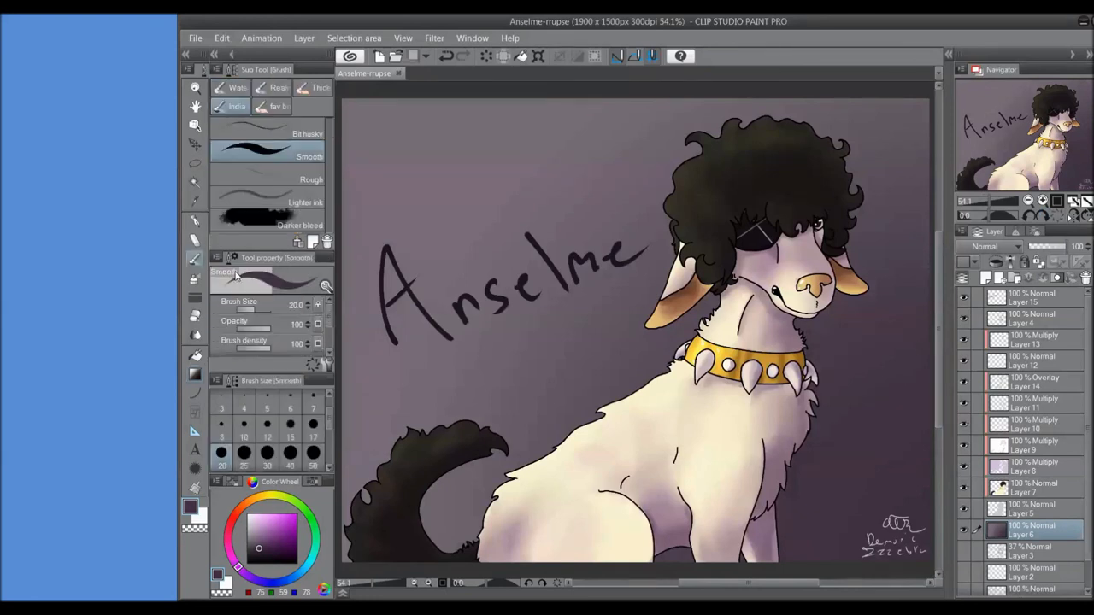